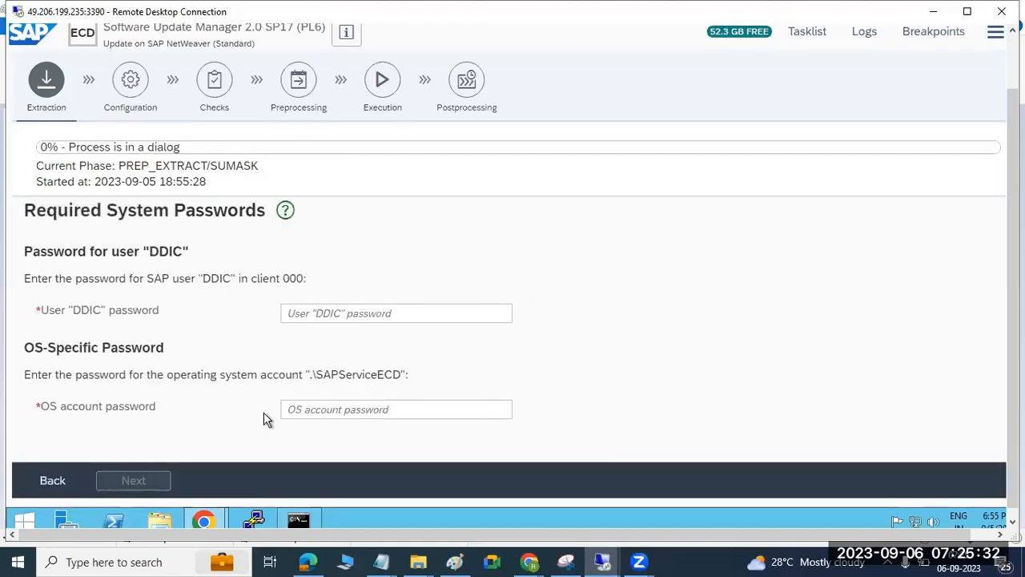
Step: Review the update roadmap phases one by one, from Extraction through Configuration, Checks, Preprocessing and Execution to Postprocessing
{"action": "left_click_drag", "start_coordinate": [1013, 160], "coordinate": [1014, 101]}
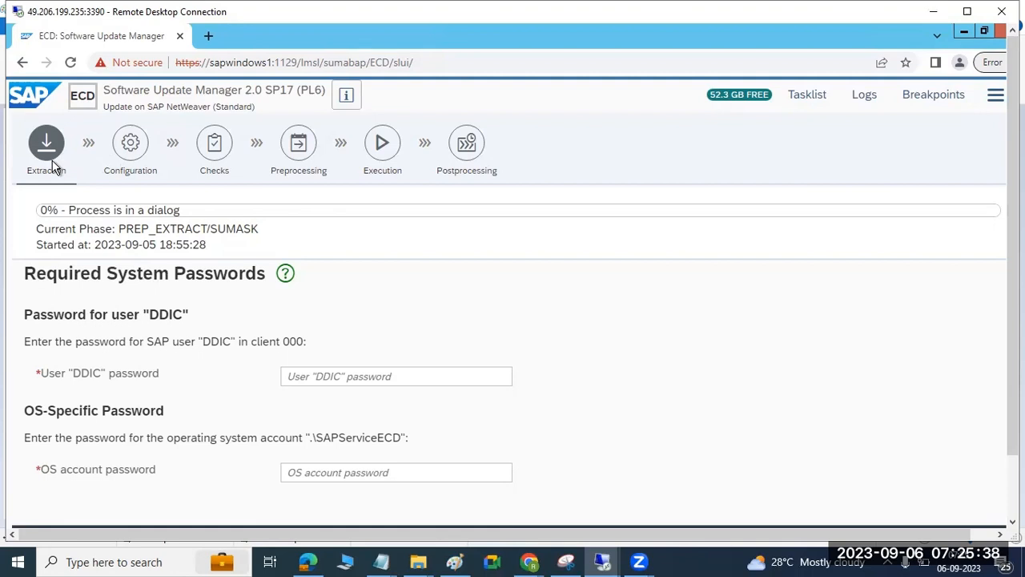
{"action": "left_click_drag", "start_coordinate": [46, 171], "coordinate": [55, 171]}
{"action": "left_click_drag", "start_coordinate": [129, 170], "coordinate": [145, 169]}
{"action": "left_click", "coordinate": [205, 169]}
{"action": "left_click_drag", "start_coordinate": [285, 171], "coordinate": [309, 176]}
{"action": "left_click", "coordinate": [383, 171]}
{"action": "left_click", "coordinate": [465, 173]}
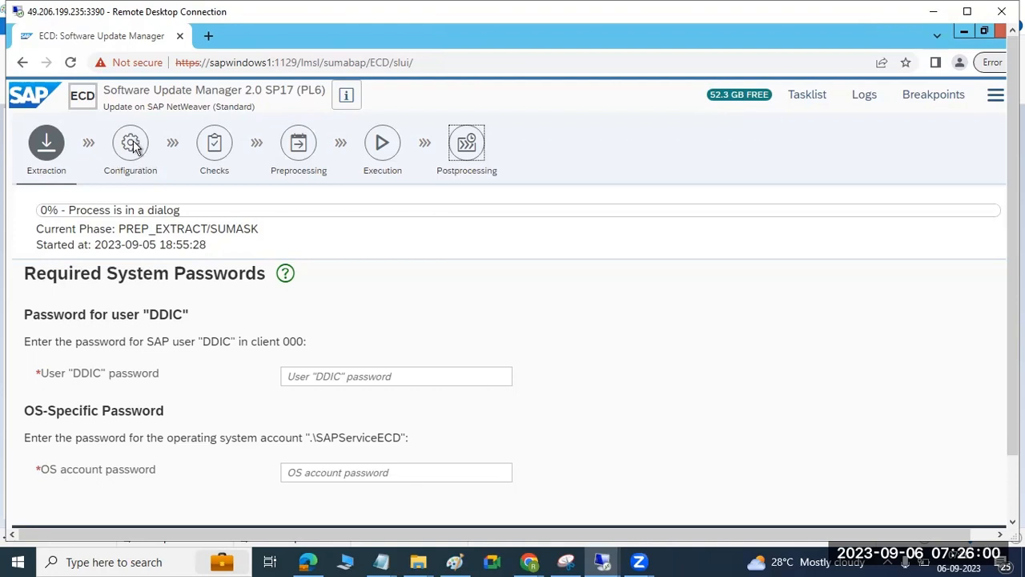
Step: Enter the DDIC user password and the OS account password for the SAP service user, and submit them to continue the extraction
{"action": "left_click", "coordinate": [311, 371]}
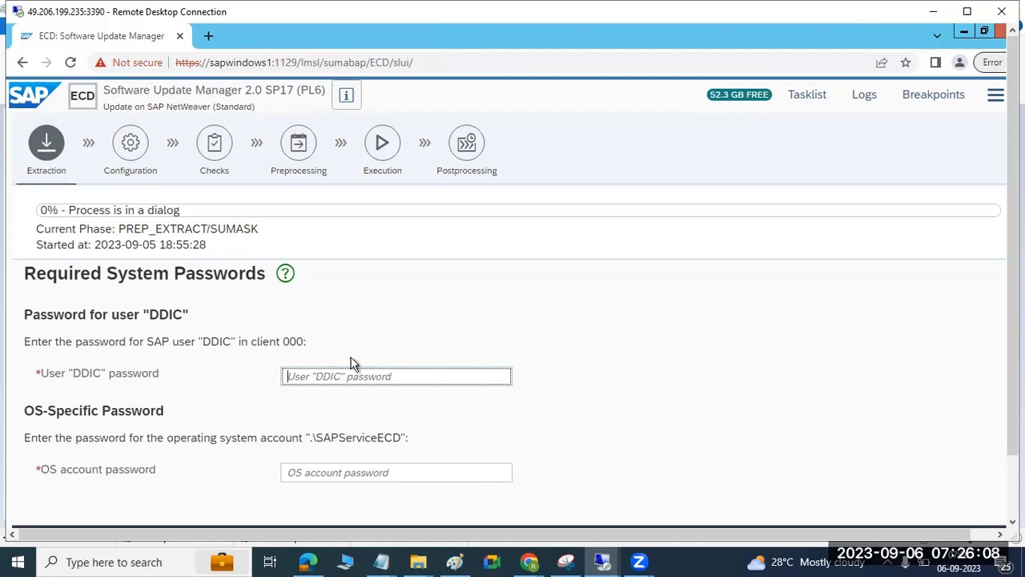
{"action": "type", "text": "*"}
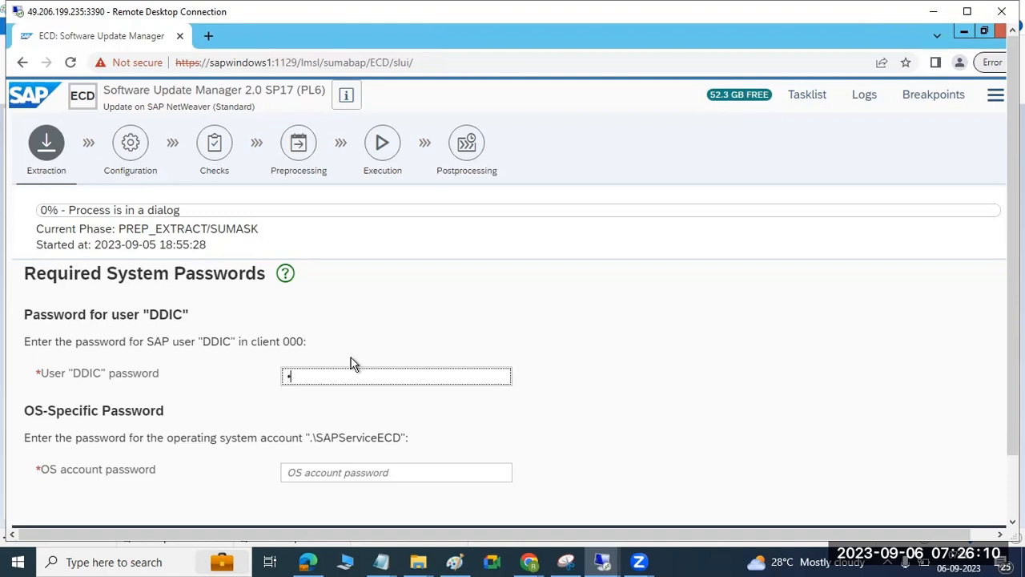
{"action": "type", "text": "***"}
{"action": "left_click", "coordinate": [321, 478]}
{"action": "type", "text": "*"}
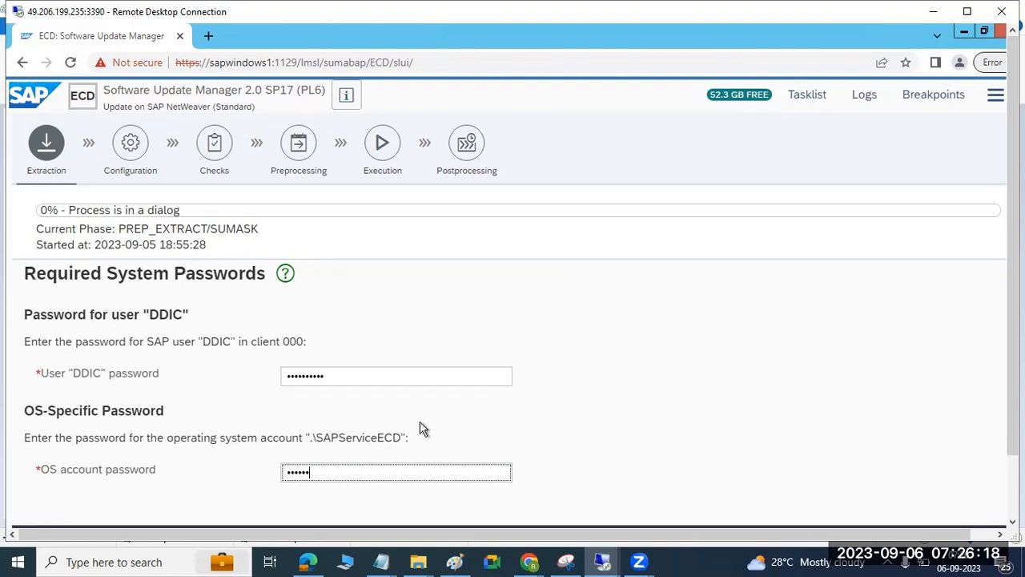
{"action": "key", "text": "Return"}
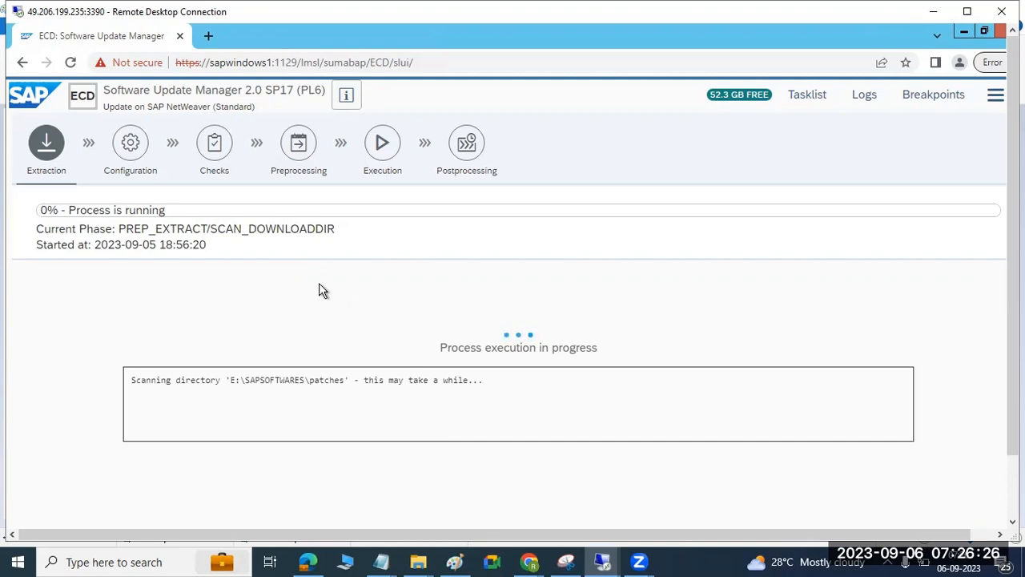
Step: Check the Software Update Manager version, the current phase and the download directory being scanned
{"action": "left_click_drag", "start_coordinate": [110, 92], "coordinate": [292, 94]}
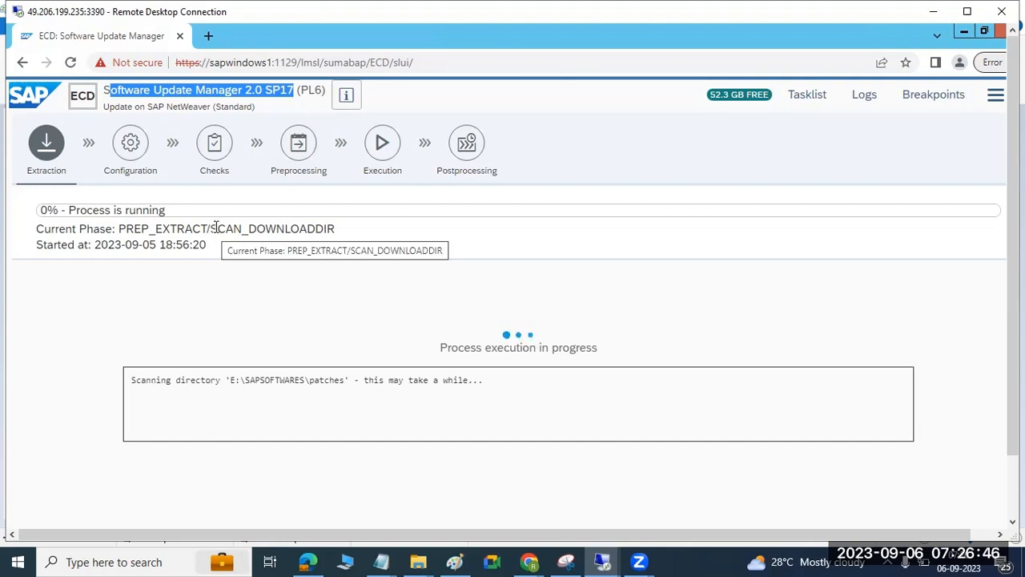
{"action": "left_click_drag", "start_coordinate": [222, 228], "coordinate": [337, 229]}
{"action": "left_click_drag", "start_coordinate": [207, 382], "coordinate": [356, 376]}
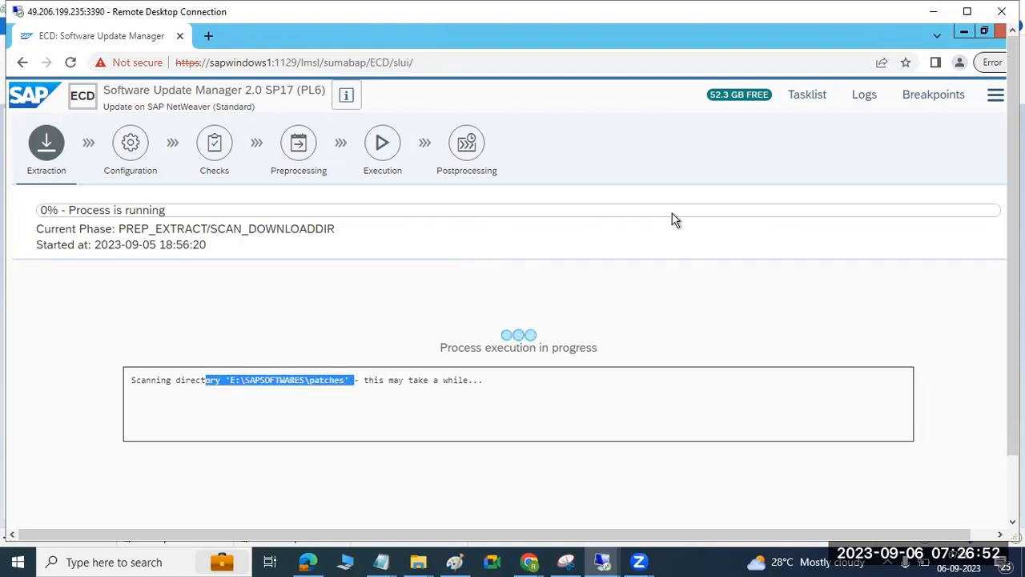
Step: Open SCANDOWNLOAD.LOG from the SUM log files, read it through to its last entries and close it
{"action": "left_click", "coordinate": [807, 97]}
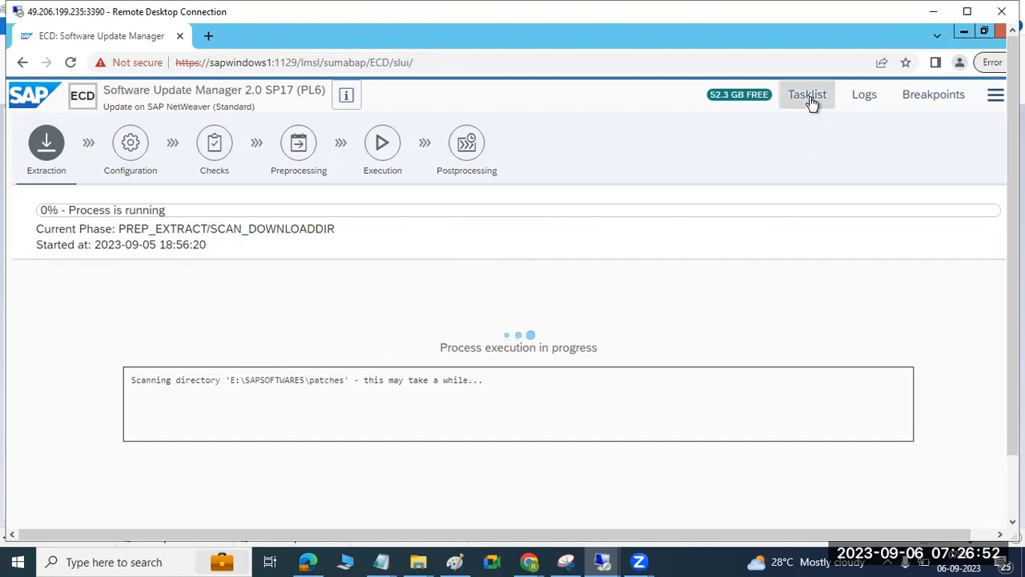
{"action": "left_click", "coordinate": [865, 96]}
{"action": "left_click", "coordinate": [757, 187]}
{"action": "scroll", "coordinate": [551, 352], "scroll_direction": "down", "scroll_amount": 15}
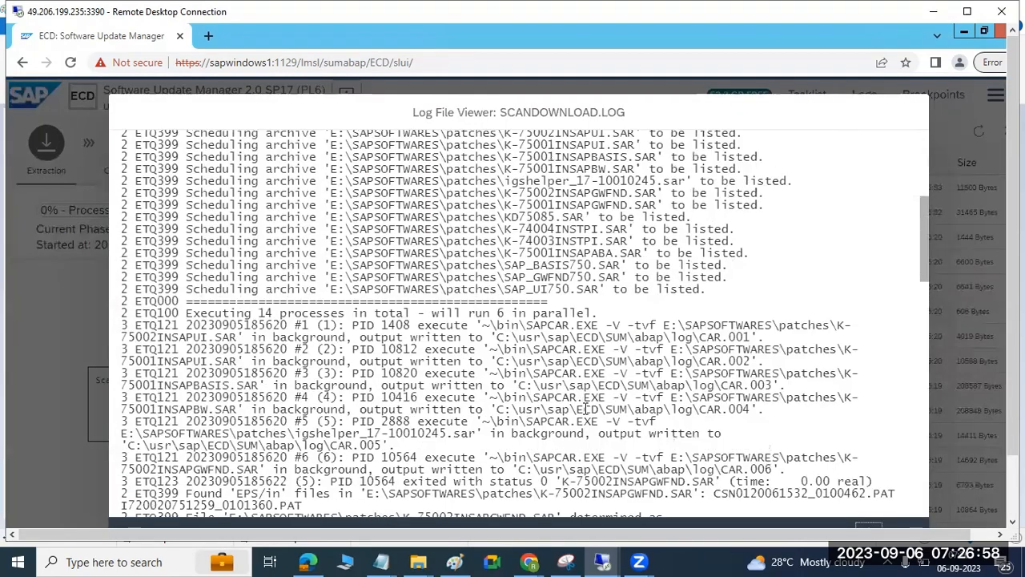
{"action": "left_click_drag", "start_coordinate": [698, 488], "coordinate": [418, 296]}
{"action": "scroll", "coordinate": [417, 320], "scroll_direction": "up", "scroll_amount": 15}
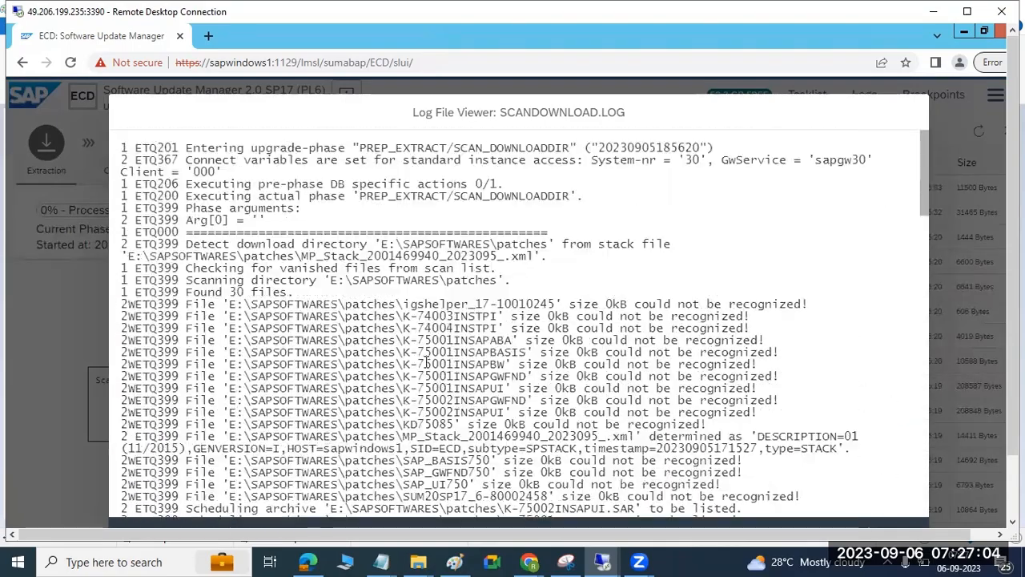
{"action": "scroll", "coordinate": [425, 362], "scroll_direction": "down", "scroll_amount": 8}
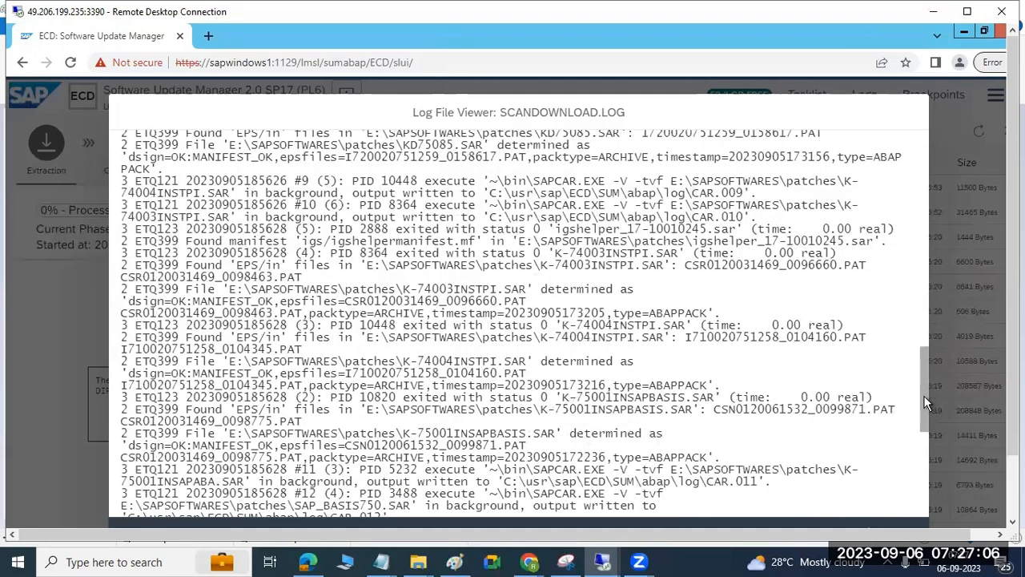
{"action": "left_click_drag", "start_coordinate": [927, 403], "coordinate": [929, 495]}
{"action": "scroll", "coordinate": [988, 488], "scroll_direction": "down", "scroll_amount": 1}
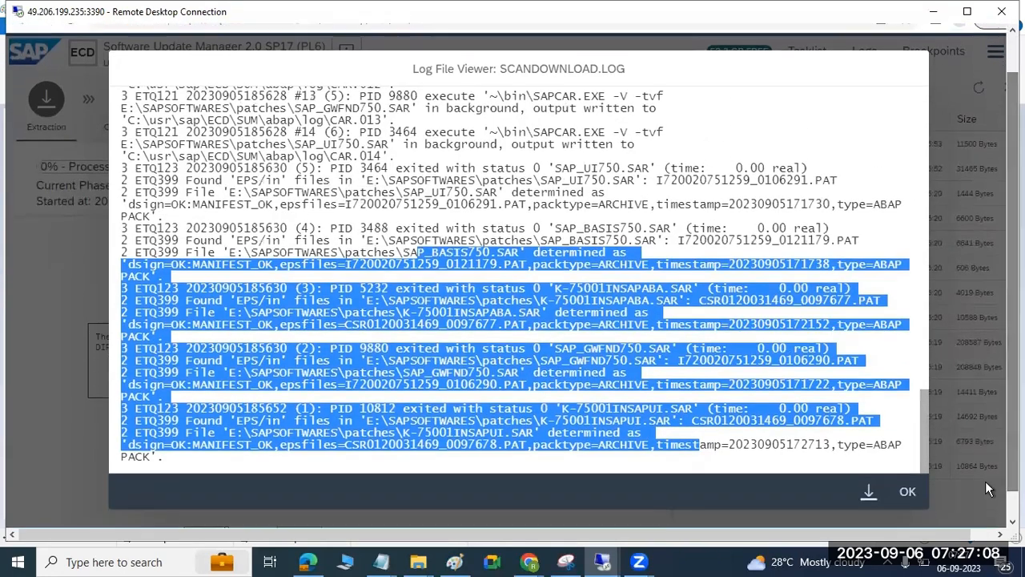
{"action": "left_click", "coordinate": [907, 491]}
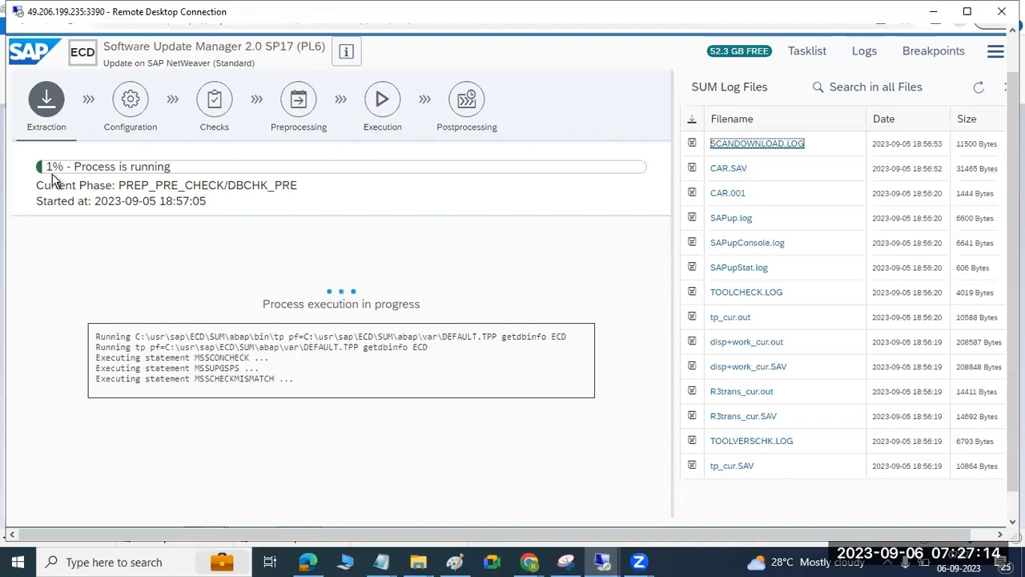
Step: Refresh the SUM log file list and check the name of the current phase
{"action": "left_click", "coordinate": [982, 90]}
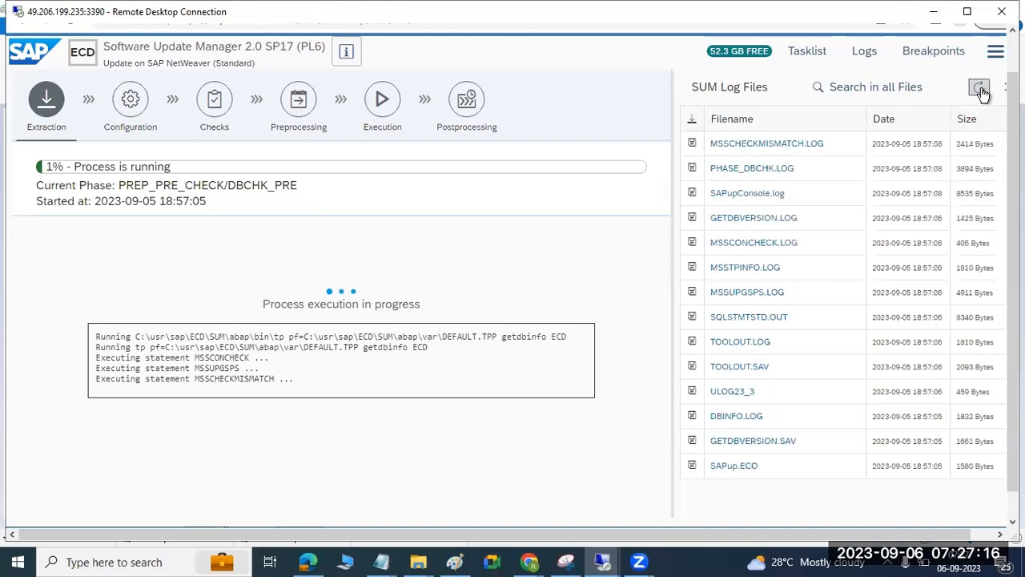
{"action": "left_click_drag", "start_coordinate": [253, 185], "coordinate": [296, 185]}
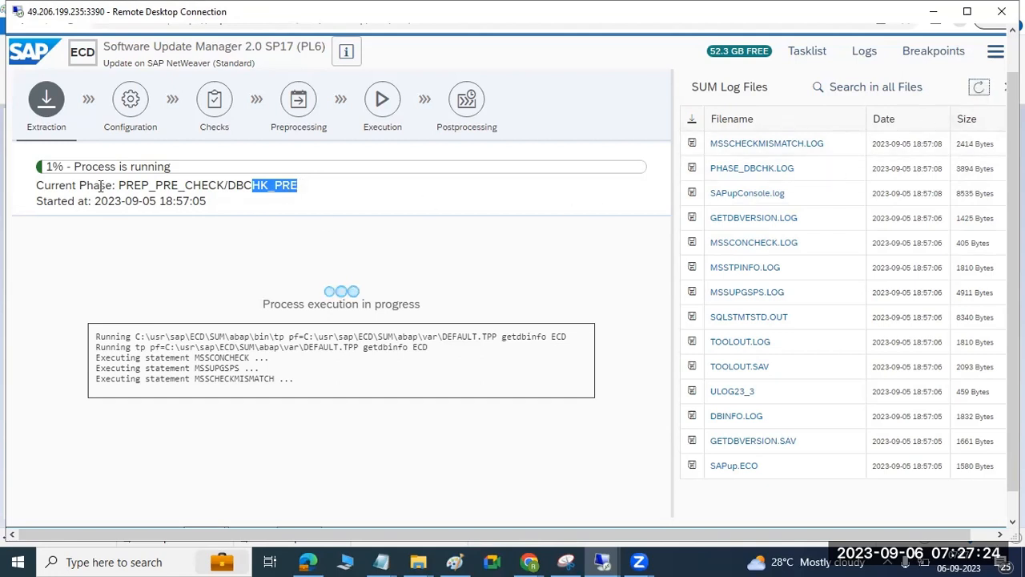
{"action": "left_click_drag", "start_coordinate": [117, 186], "coordinate": [284, 188]}
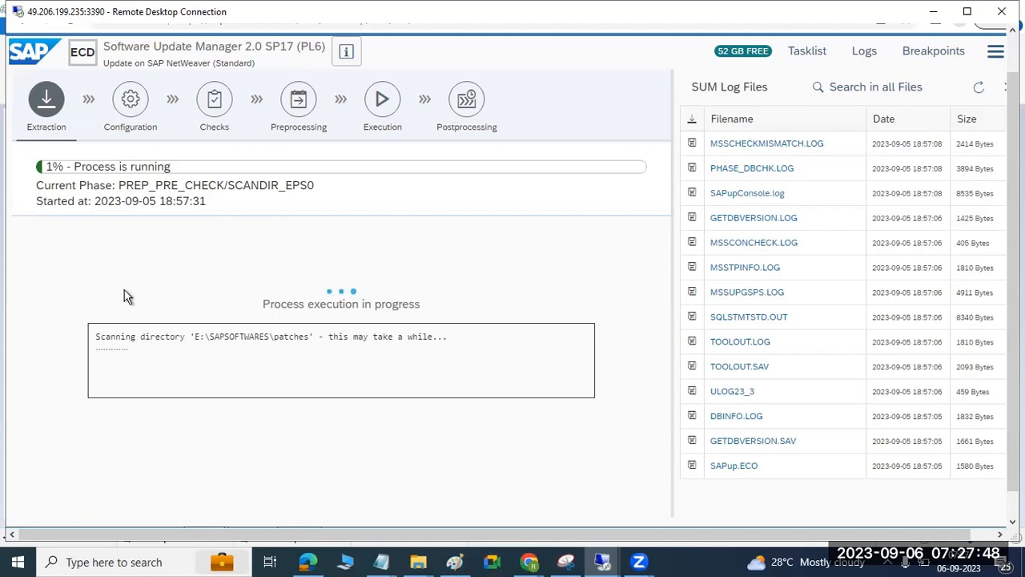
Step: Switch to Paint and open a second Paint window with a blank canvas
{"action": "left_click", "coordinate": [454, 562]}
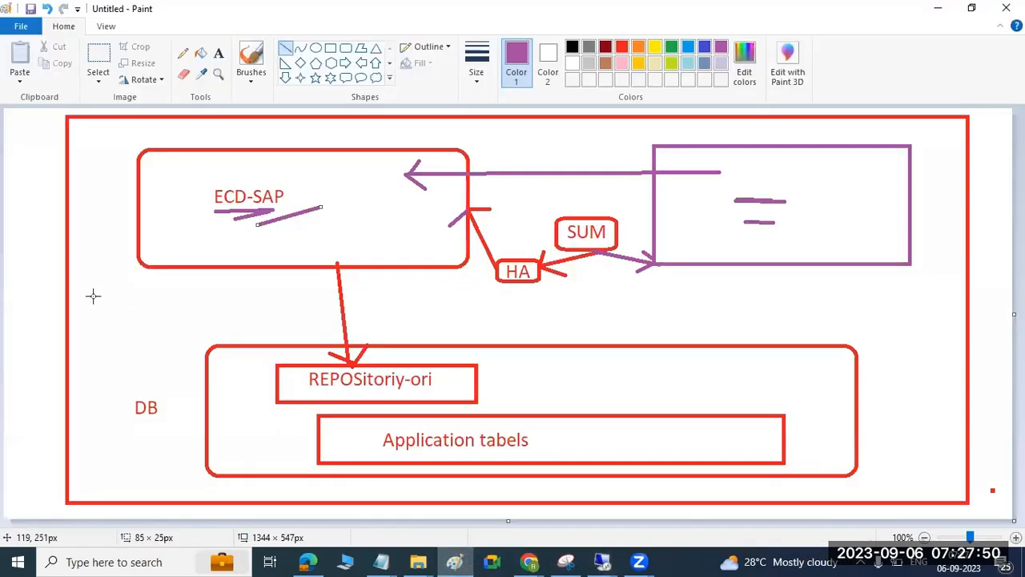
{"action": "left_click", "coordinate": [457, 560]}
{"action": "right_click", "coordinate": [454, 560]}
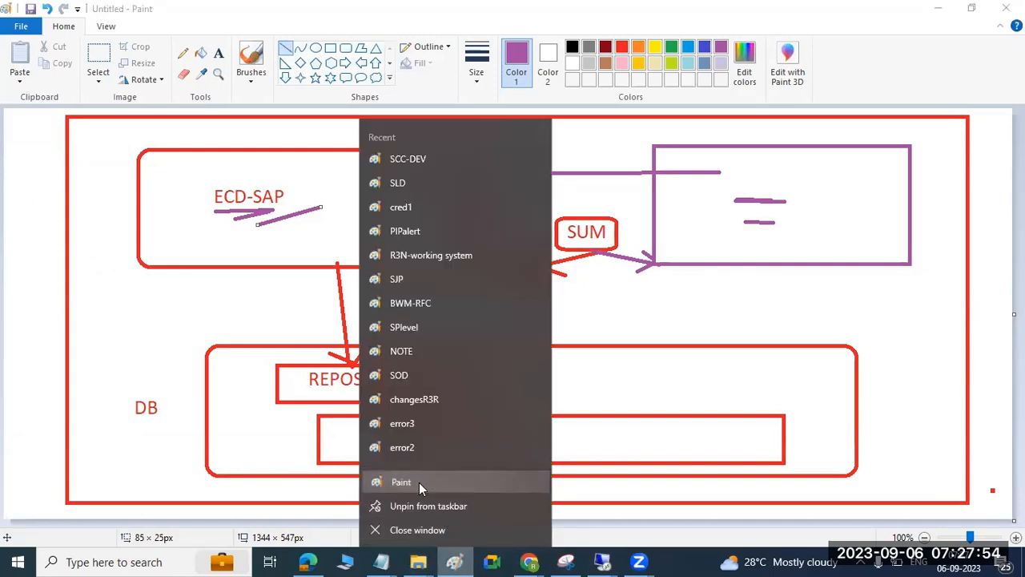
{"action": "left_click", "coordinate": [419, 478]}
Step: Add a text box about 861 × 495 px containing the heading "SUM-" and the lines "1)EXtraction", "2)Configuration" and "3)Checks"
{"action": "left_click", "coordinate": [218, 53]}
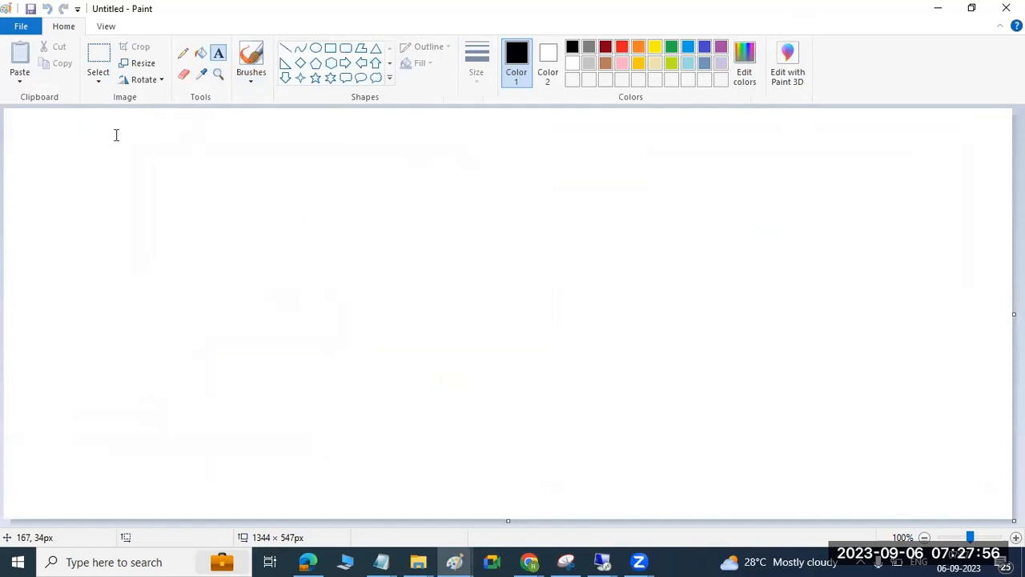
{"action": "left_click_drag", "start_coordinate": [44, 133], "coordinate": [689, 500]}
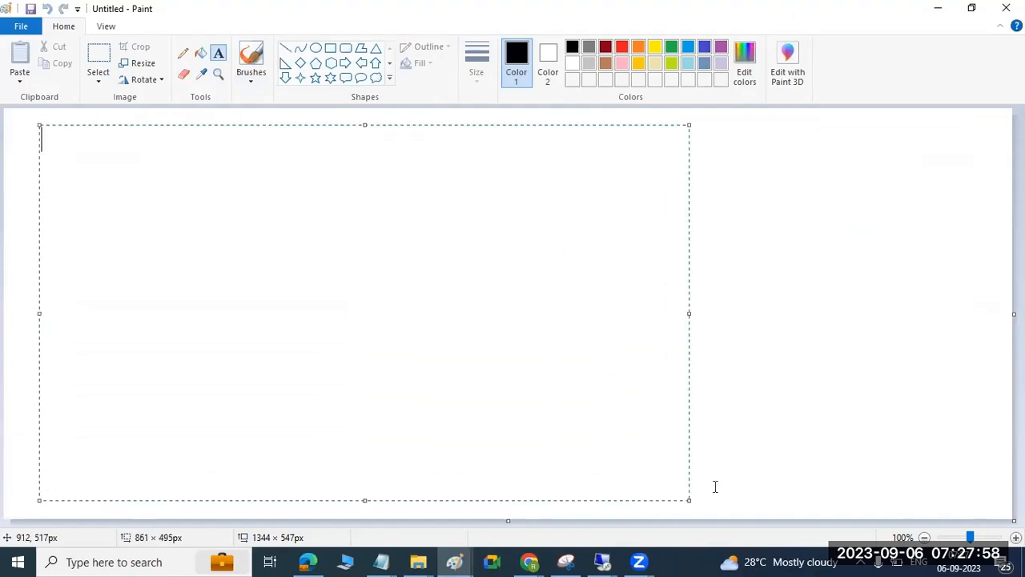
{"action": "type", "text": "SUM-"}
{"action": "key", "text": "Return"}
{"action": "type", "text": "1)EXtraction"}
{"action": "key", "text": "Return"}
{"action": "type", "text": "2"}
{"action": "type", "text": ")Configur"}
{"action": "type", "text": "ation"}
{"action": "type", "text": "3)Checks"}
Step: Continue the list with "4)Prprocessng", "5)Execution" and "6)Post processing"
{"action": "type", "text": "4"}
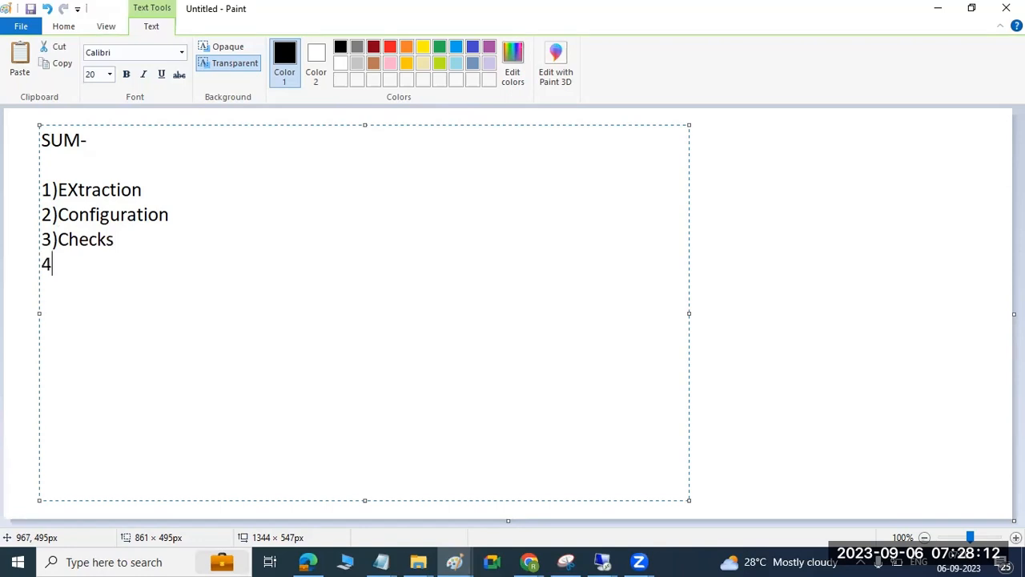
{"action": "type", "text": ")Processng "}
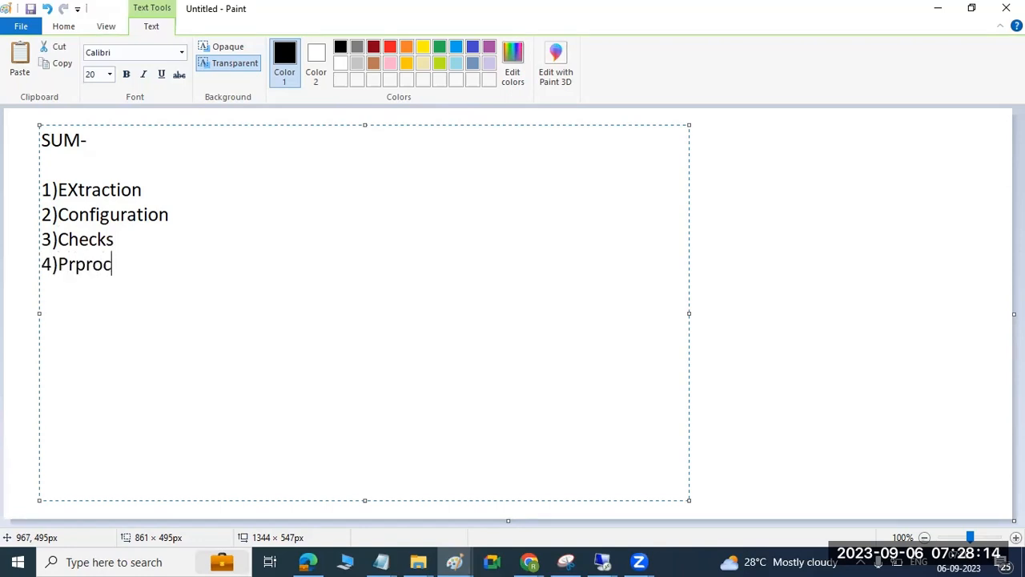
{"action": "type", "text": "5)Execution"}
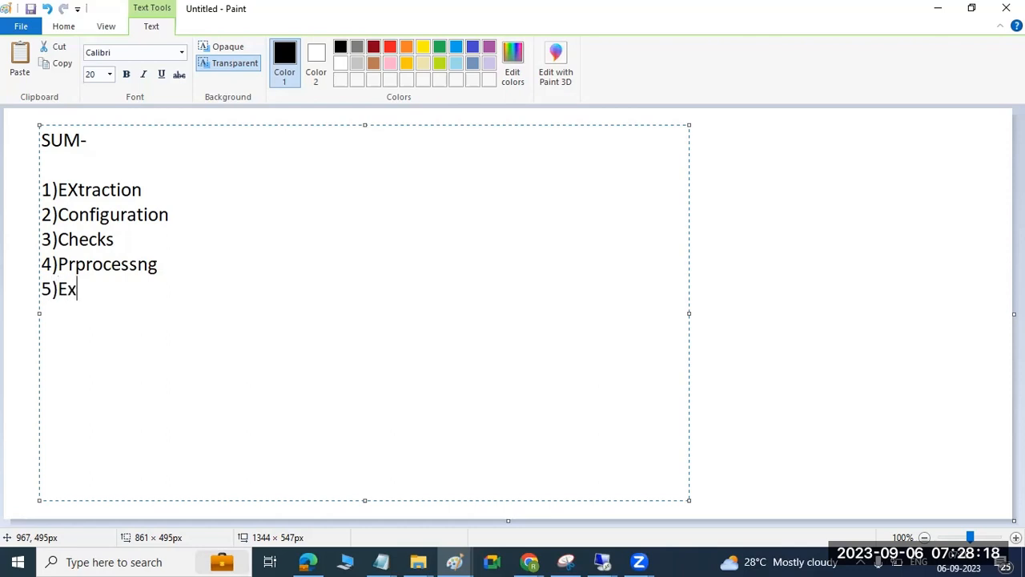
{"action": "key", "text": "Return"}
{"action": "type", "text": "6"}
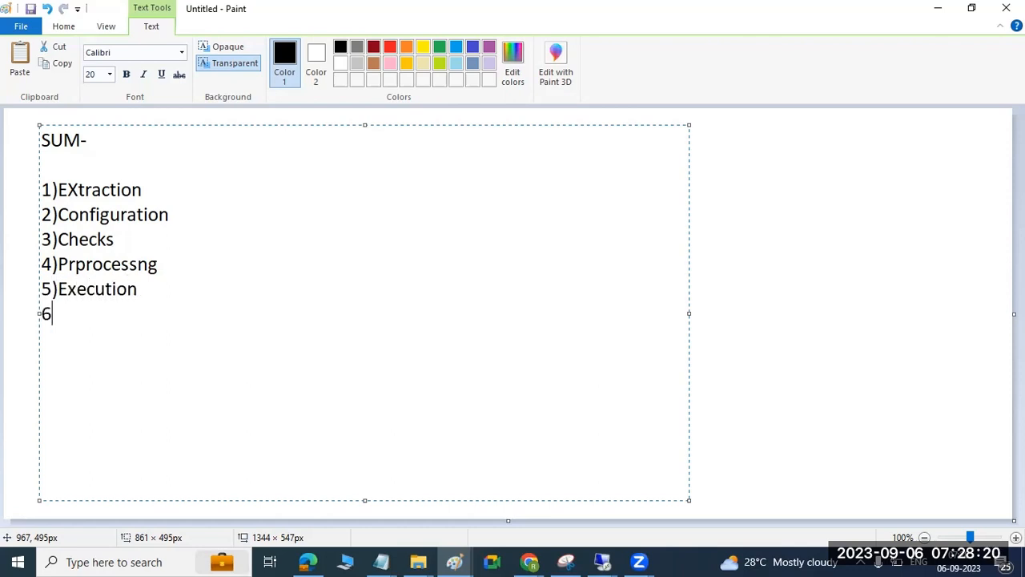
{"action": "type", "text": ")Post pr"}
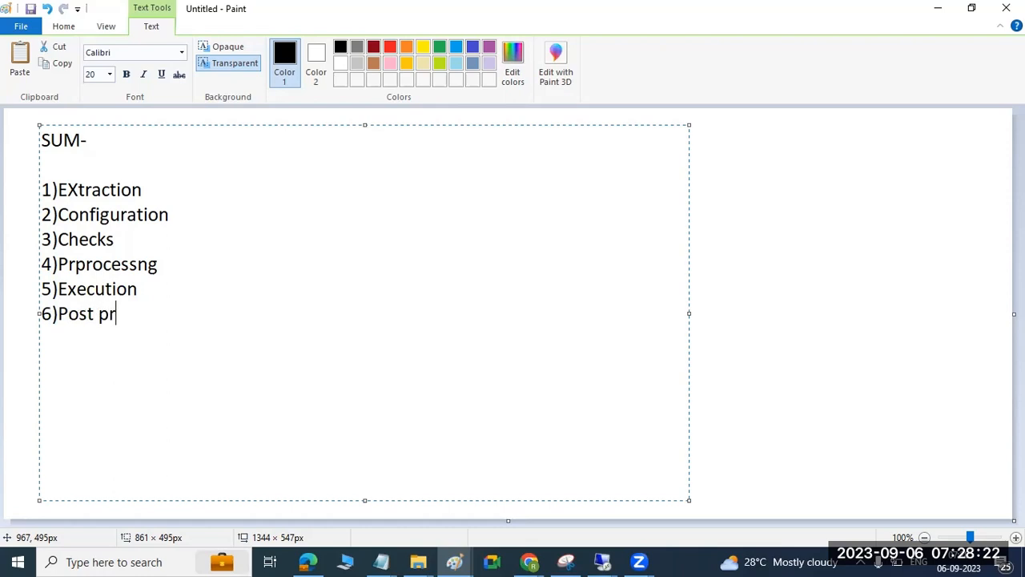
{"action": "type", "text": "ocessing"}
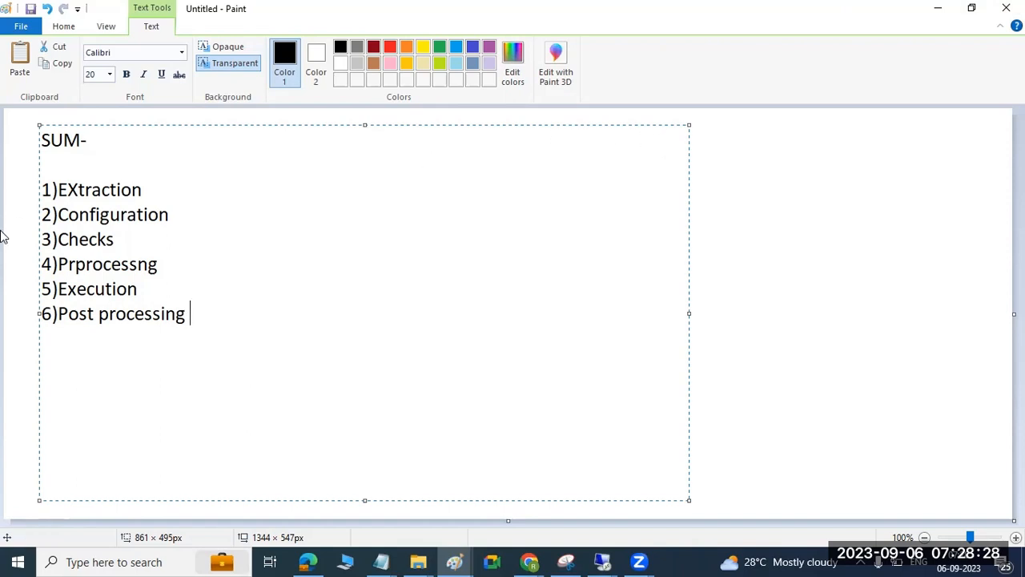
Step: Correct the first list item to "Extraction" and the fourth to "Preprocessng"
{"action": "left_click", "coordinate": [78, 190]}
{"action": "key", "text": "BackSpace"}
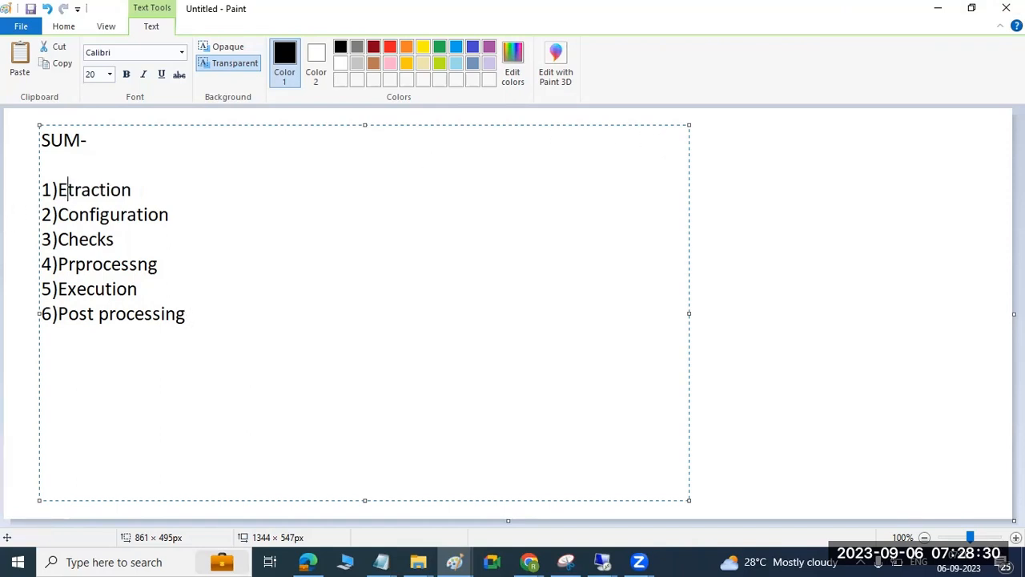
{"action": "type", "text": "x"}
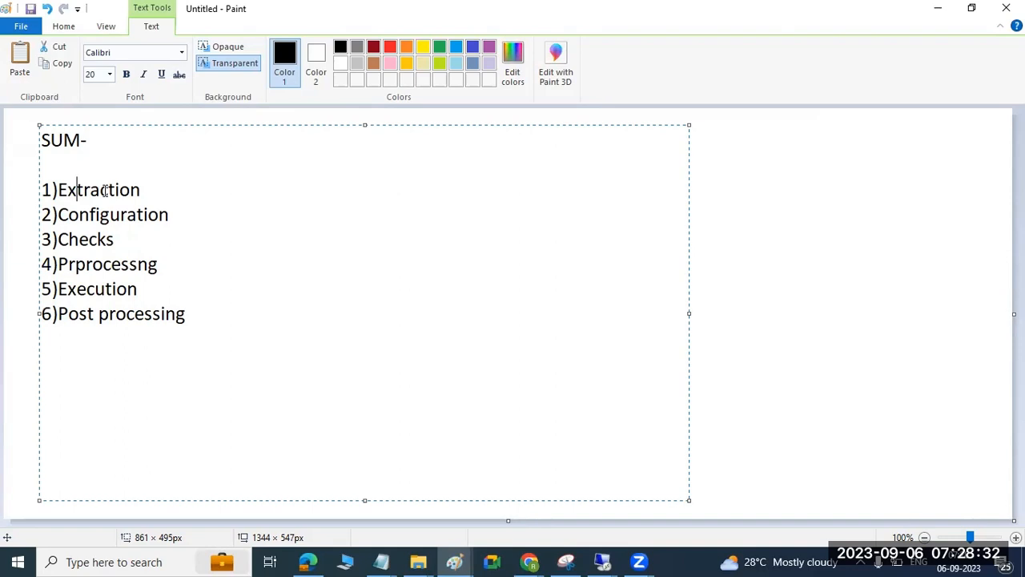
{"action": "left_click", "coordinate": [78, 263]}
{"action": "type", "text": "ep"}
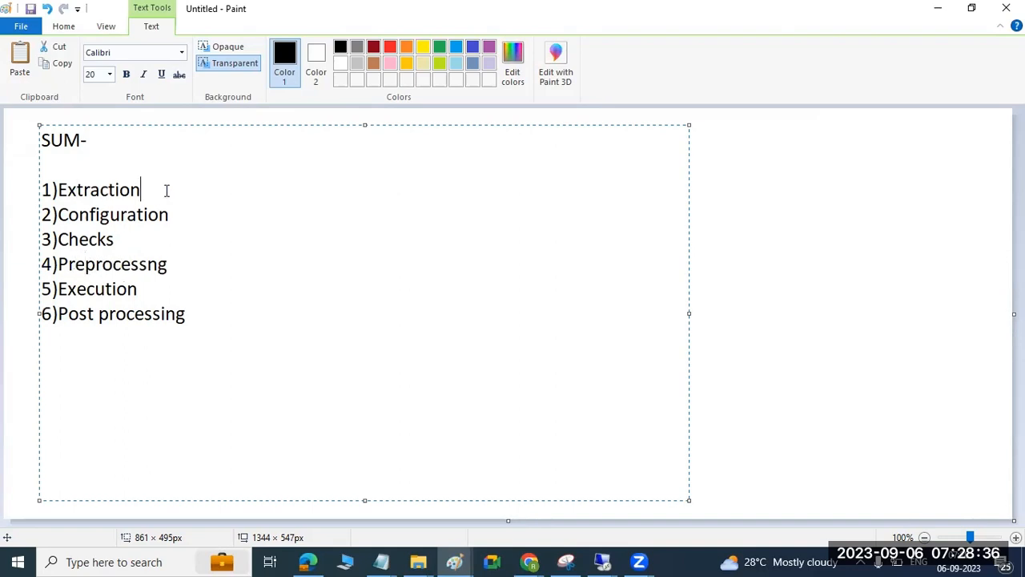
Step: Return to the remote desktop session running Software Update Manager, refresh its log file list and check the Extraction phase
{"action": "left_click", "coordinate": [603, 562]}
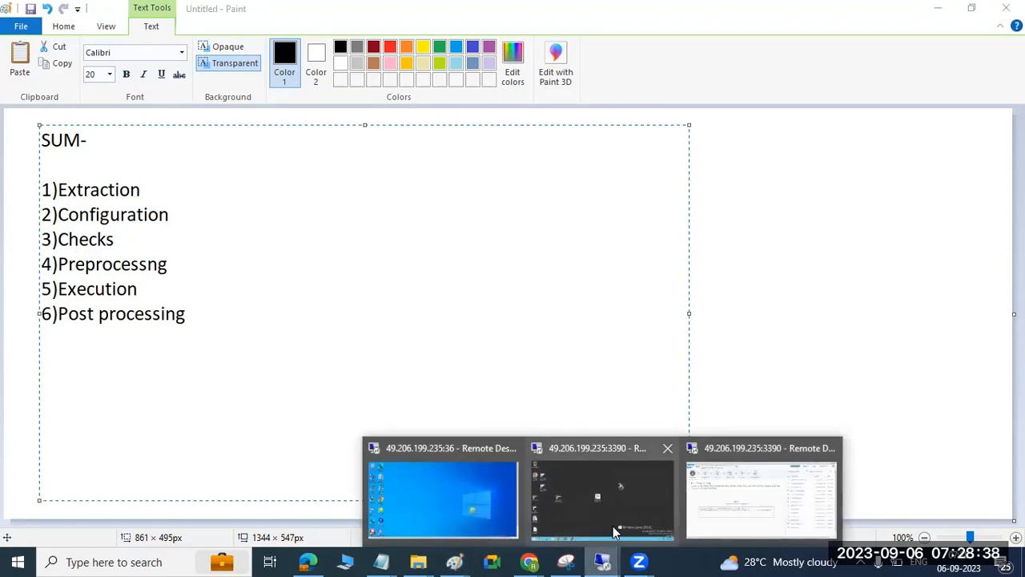
{"action": "left_click", "coordinate": [741, 489]}
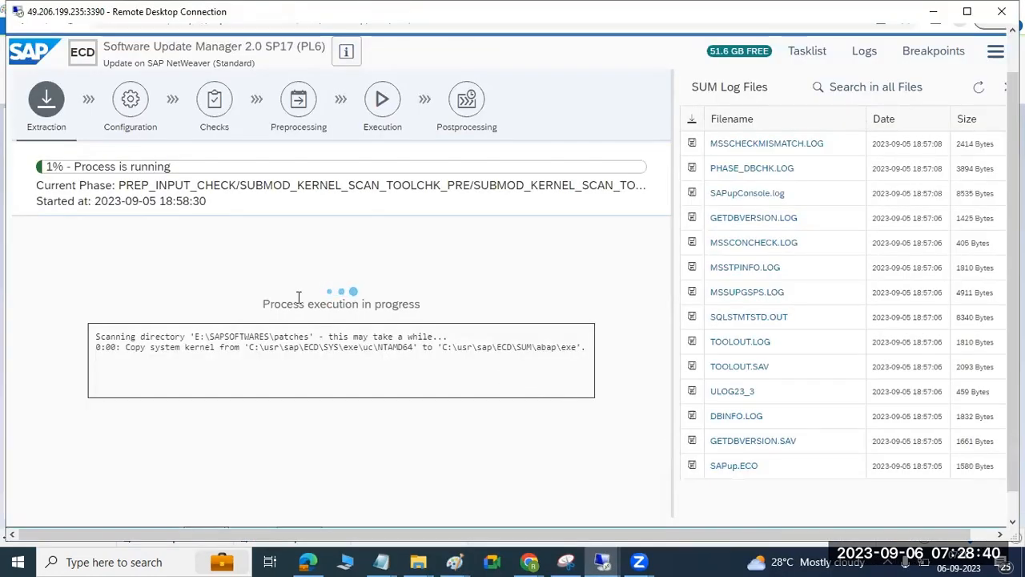
{"action": "left_click", "coordinate": [979, 86]}
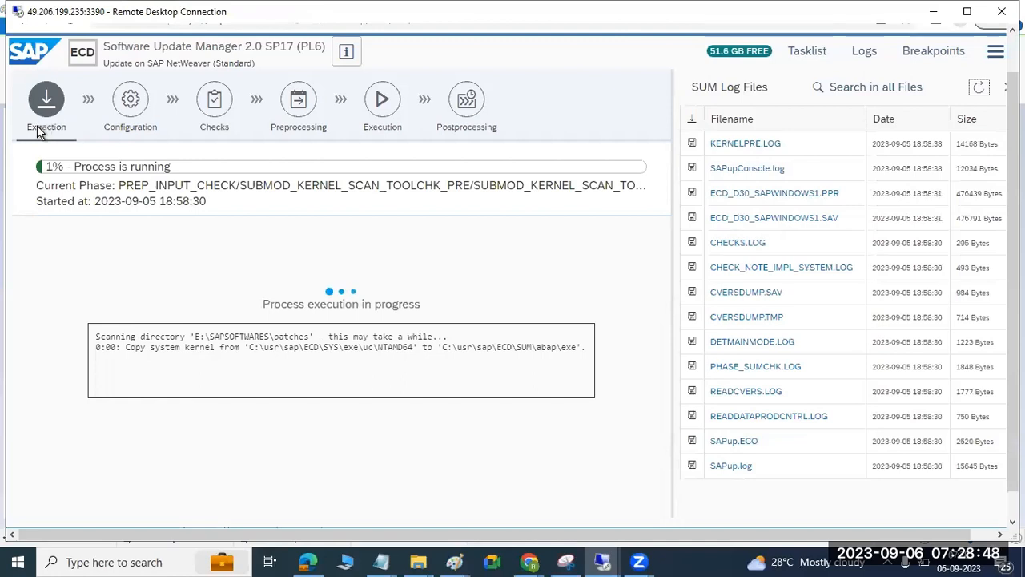
{"action": "left_click_drag", "start_coordinate": [32, 126], "coordinate": [53, 130]}
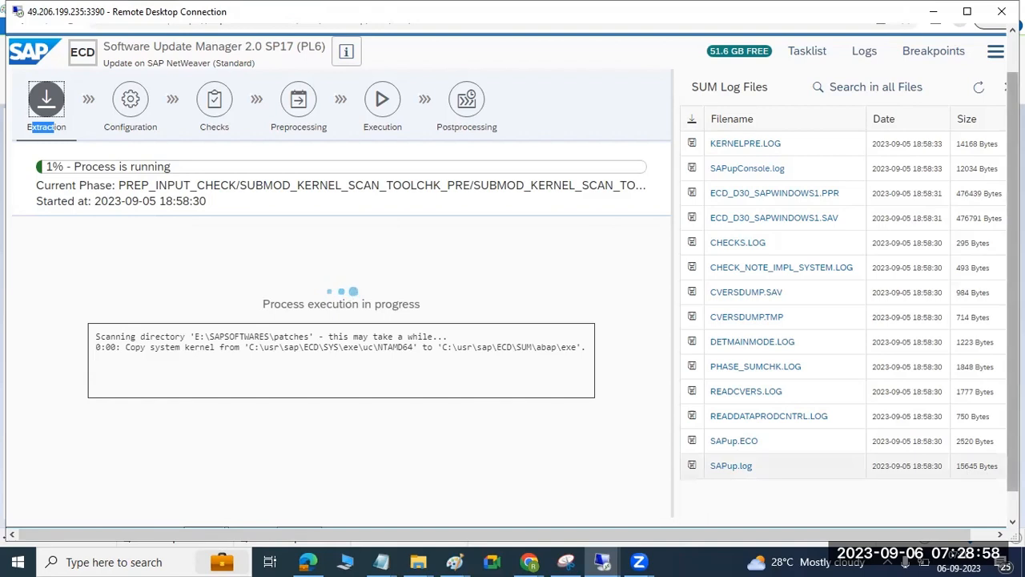
Step: Browse to C:\usr\sap\trans\EPS\in on the remote server, check its package files, and return to Software Update Manager
{"action": "left_click_drag", "start_coordinate": [1014, 472], "coordinate": [1014, 501]}
{"action": "left_click", "coordinate": [161, 515]}
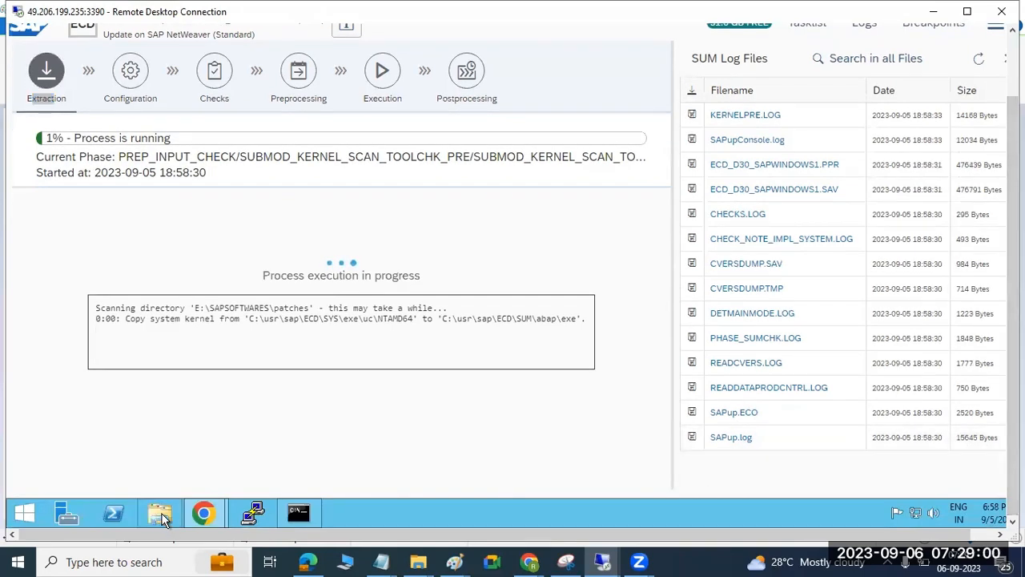
{"action": "double_click", "coordinate": [456, 275]}
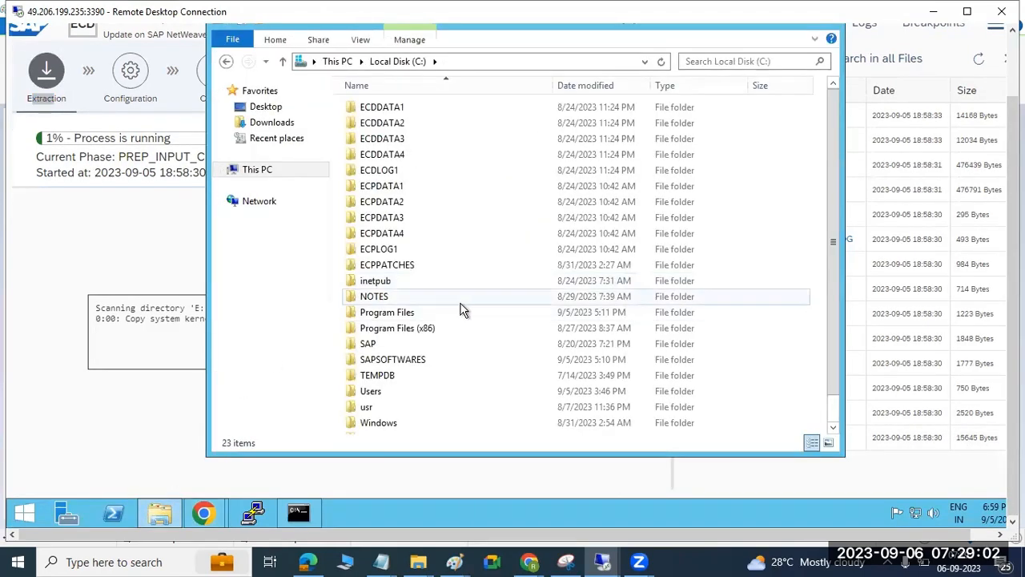
{"action": "scroll", "coordinate": [416, 376], "scroll_direction": "down", "scroll_amount": 1}
{"action": "double_click", "coordinate": [379, 386]}
{"action": "double_click", "coordinate": [360, 106]}
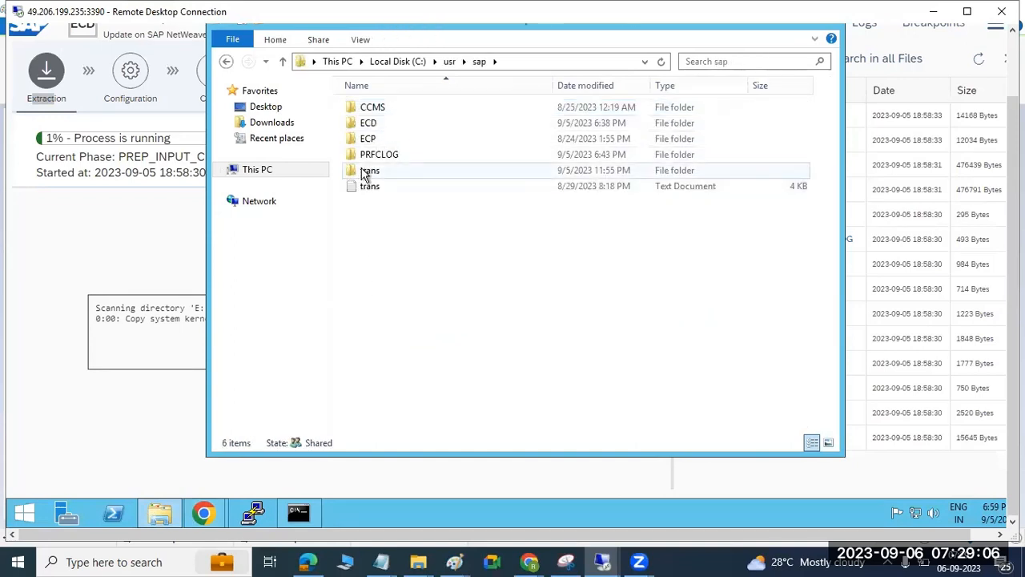
{"action": "double_click", "coordinate": [369, 172]}
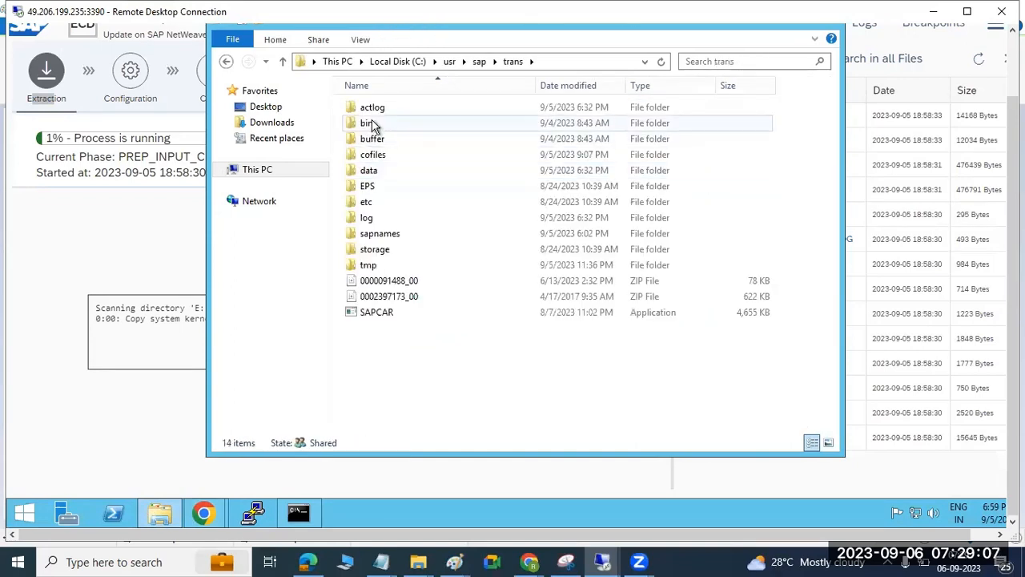
{"action": "double_click", "coordinate": [369, 187]}
{"action": "double_click", "coordinate": [371, 114]}
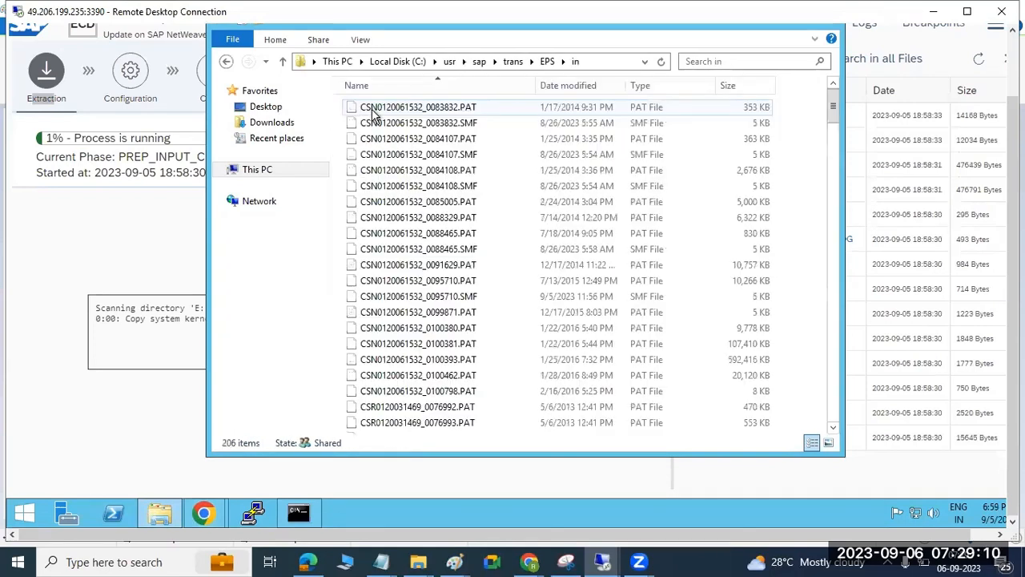
{"action": "left_click", "coordinate": [549, 63]}
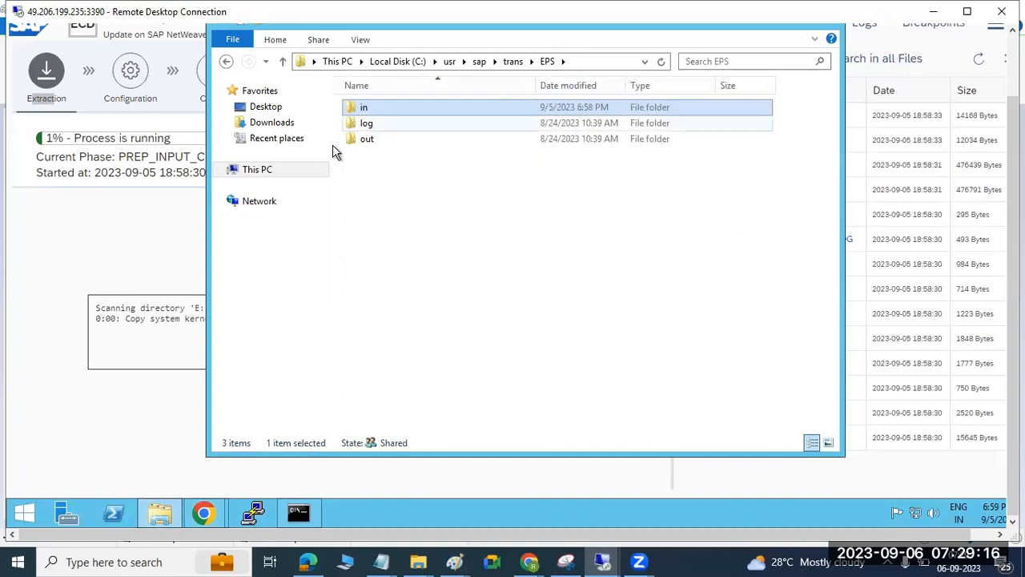
{"action": "left_click", "coordinate": [167, 213]}
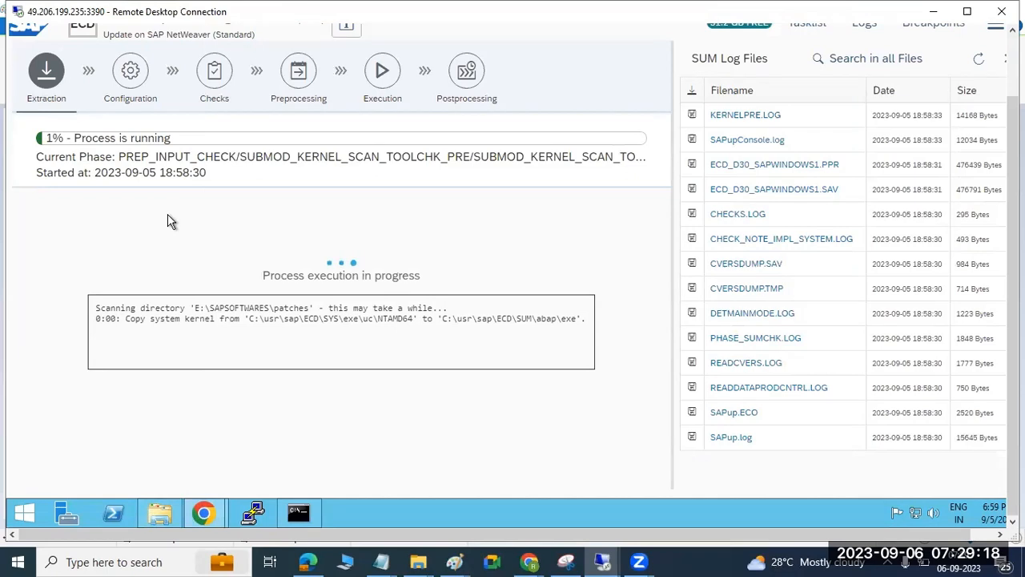
Step: Examine the progress message about copying the system kernel and refresh the SUM log file list
{"action": "left_click_drag", "start_coordinate": [137, 318], "coordinate": [335, 317]}
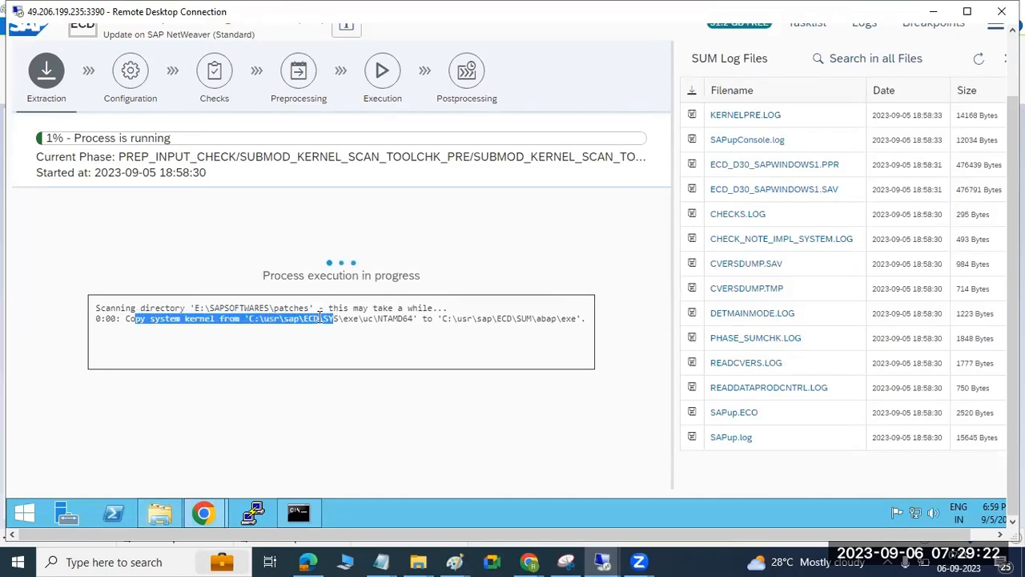
{"action": "left_click", "coordinate": [320, 318]}
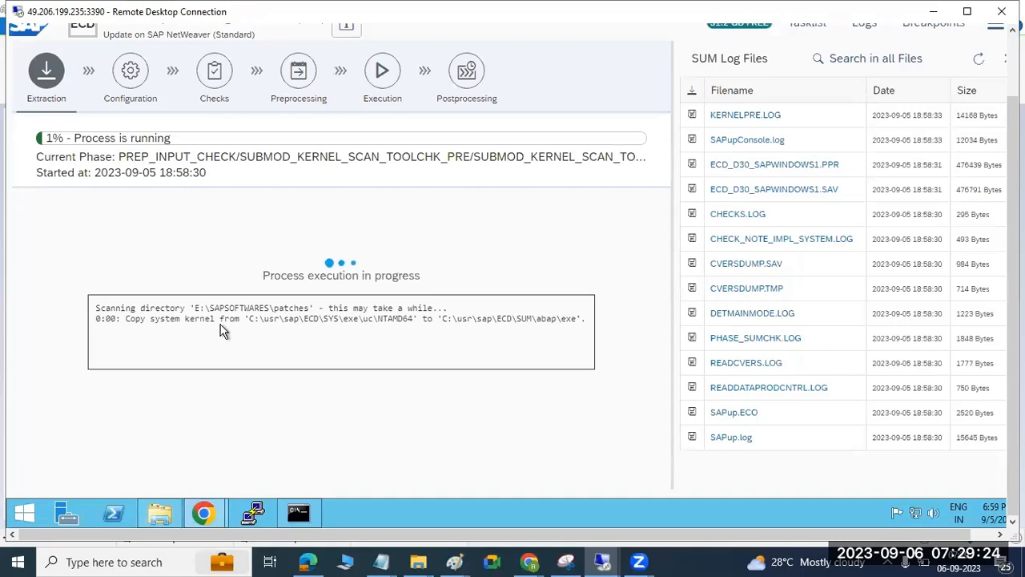
{"action": "left_click_drag", "start_coordinate": [125, 318], "coordinate": [565, 320]}
{"action": "left_click", "coordinate": [579, 320]}
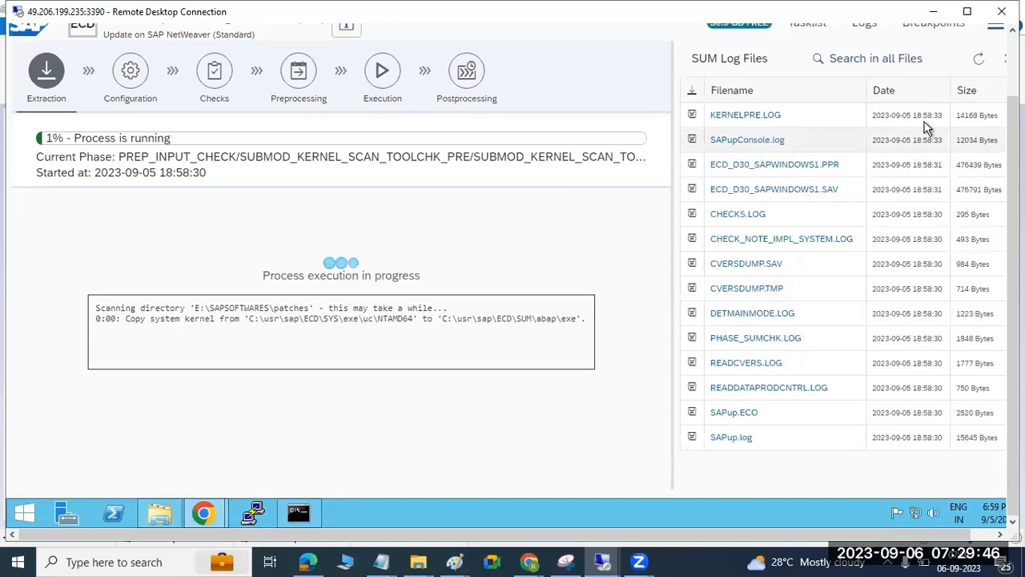
{"action": "left_click", "coordinate": [978, 61]}
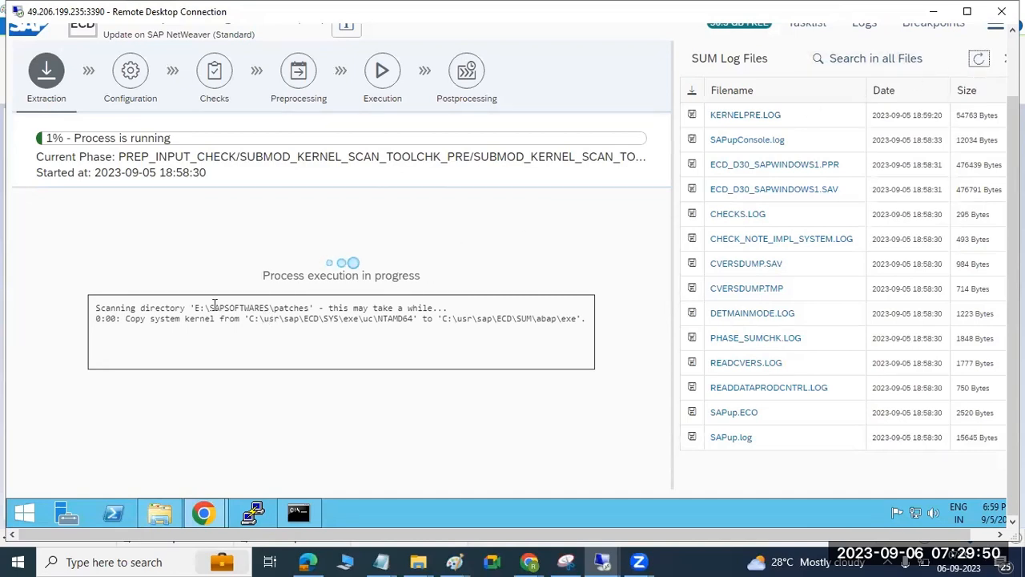
{"action": "left_click_drag", "start_coordinate": [169, 320], "coordinate": [599, 344]}
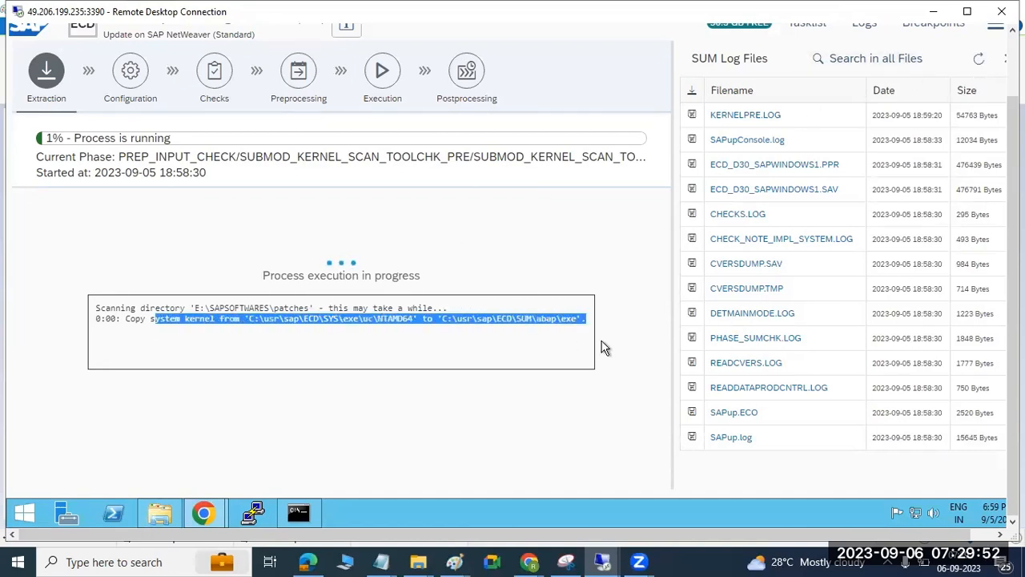
{"action": "left_click", "coordinate": [184, 414]}
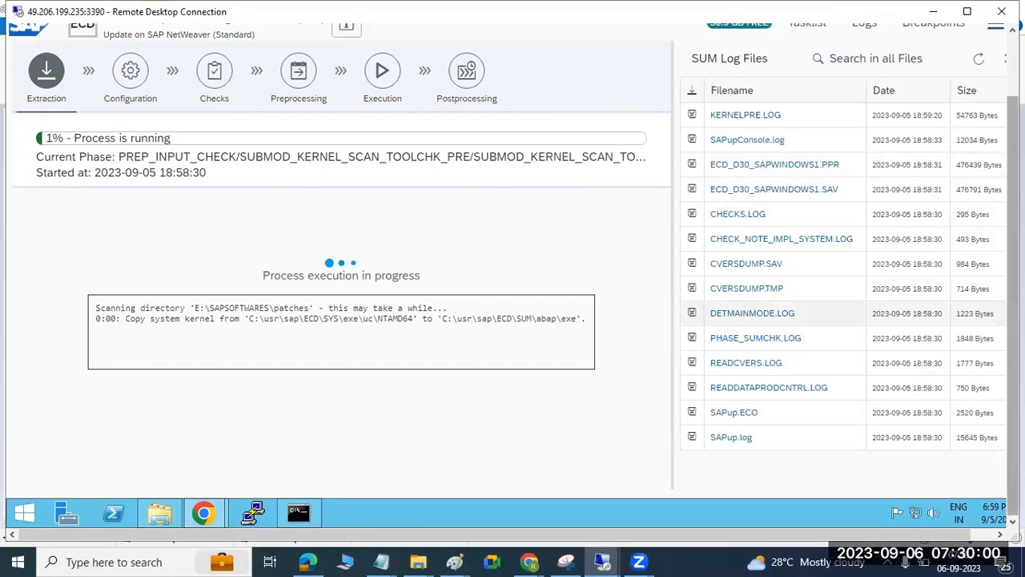
Step: Refresh the log file list, read KERNELPRE.LOG through to its end, and close the log viewer
{"action": "key", "text": "F11"}
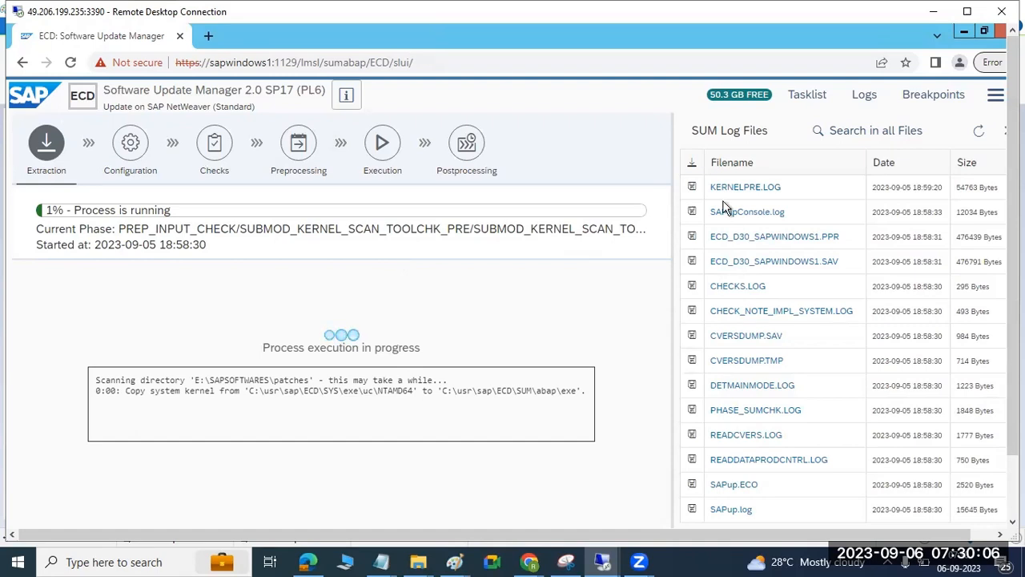
{"action": "left_click", "coordinate": [979, 131]}
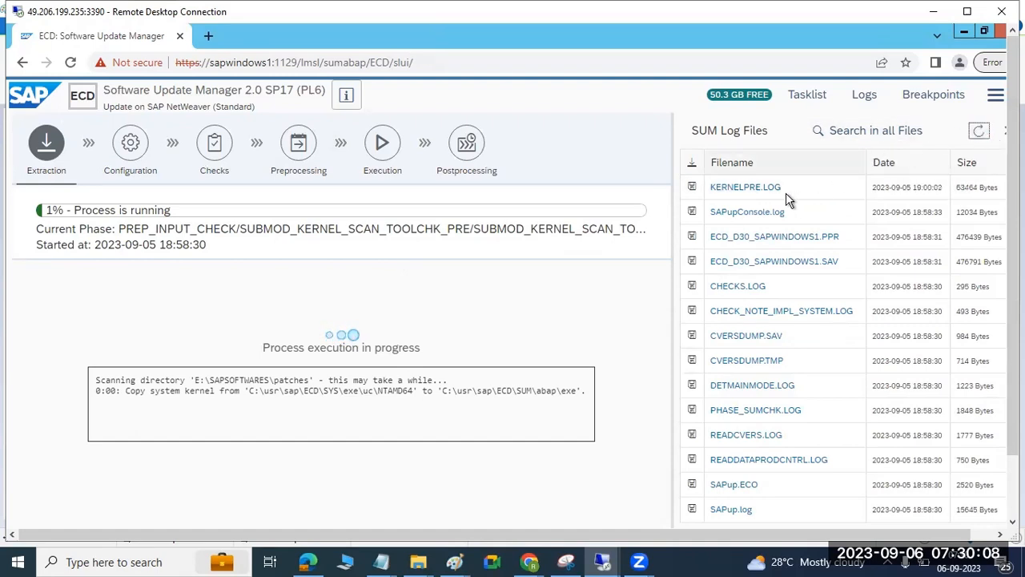
{"action": "left_click", "coordinate": [739, 192]}
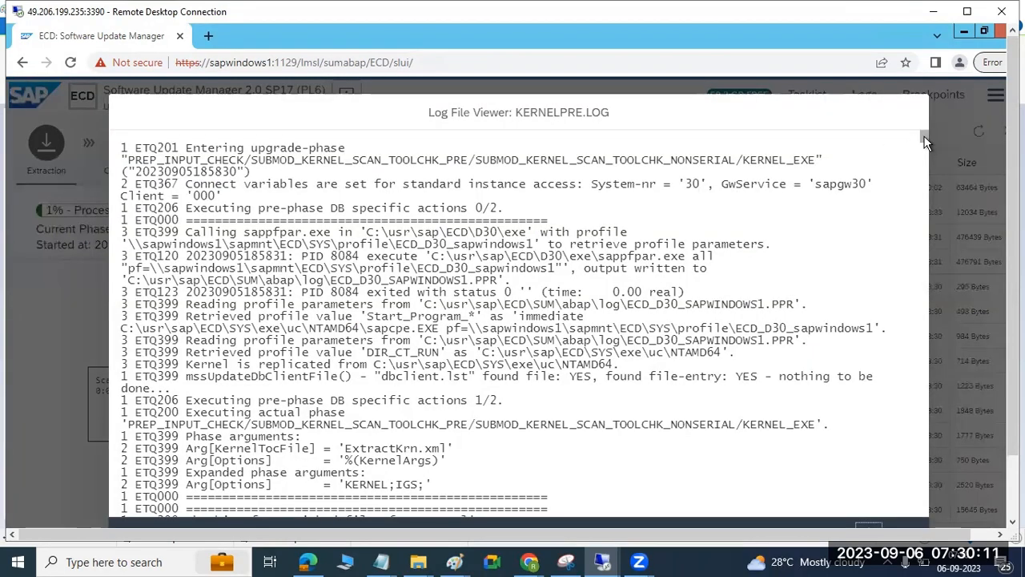
{"action": "left_click_drag", "start_coordinate": [925, 142], "coordinate": [923, 513]}
{"action": "left_click_drag", "start_coordinate": [230, 500], "coordinate": [357, 503]}
{"action": "scroll", "coordinate": [704, 198], "scroll_direction": "up", "scroll_amount": 15}
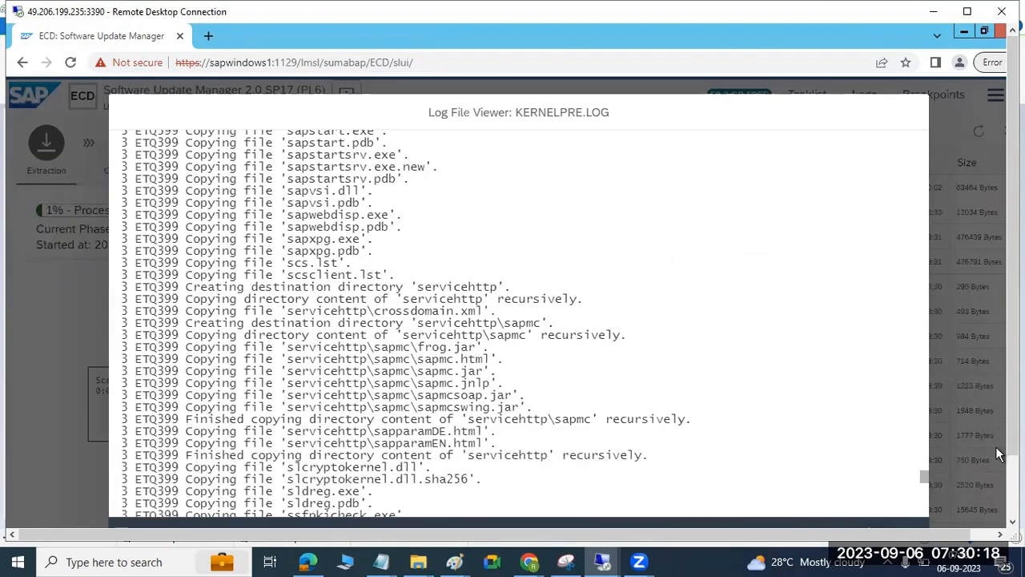
{"action": "left_click_drag", "start_coordinate": [1013, 443], "coordinate": [1014, 497]}
{"action": "left_click", "coordinate": [912, 485]}
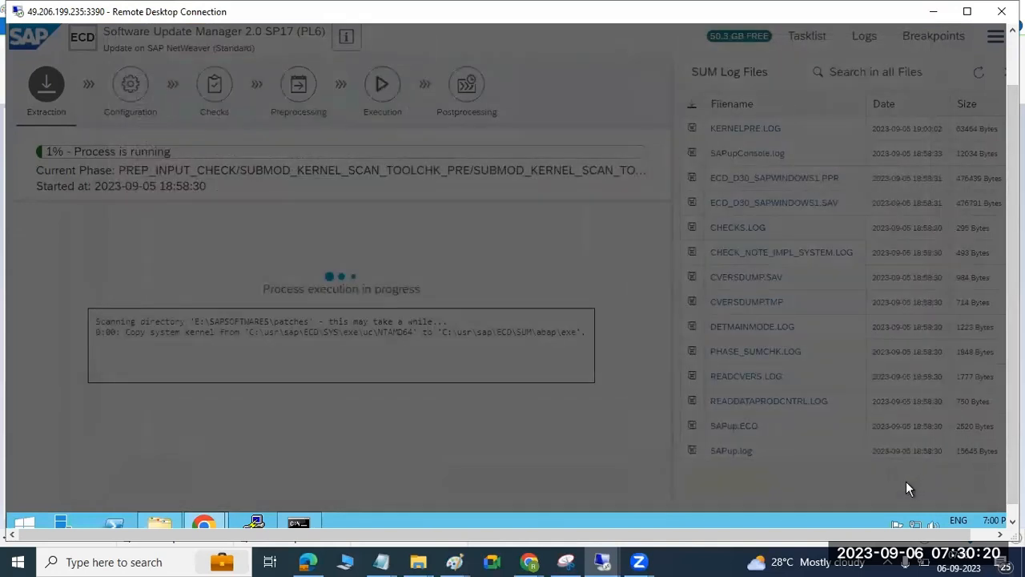
Step: Refresh the log file list, check the status and phase entries at the end of SAPup.log, and close it
{"action": "left_click", "coordinate": [979, 73]}
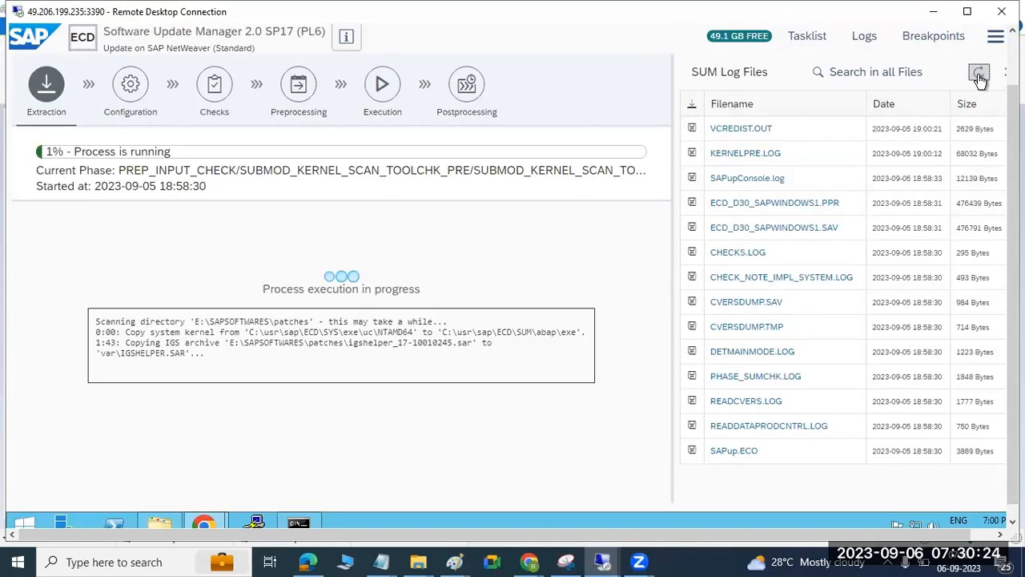
{"action": "left_click", "coordinate": [981, 77]}
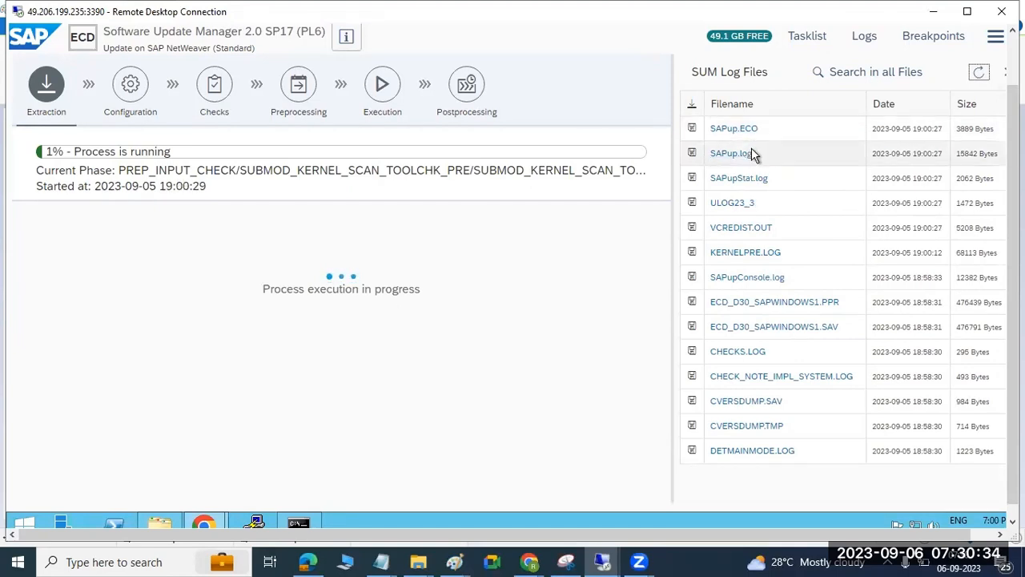
{"action": "left_click", "coordinate": [725, 155]}
{"action": "left_click_drag", "start_coordinate": [927, 93], "coordinate": [910, 479]}
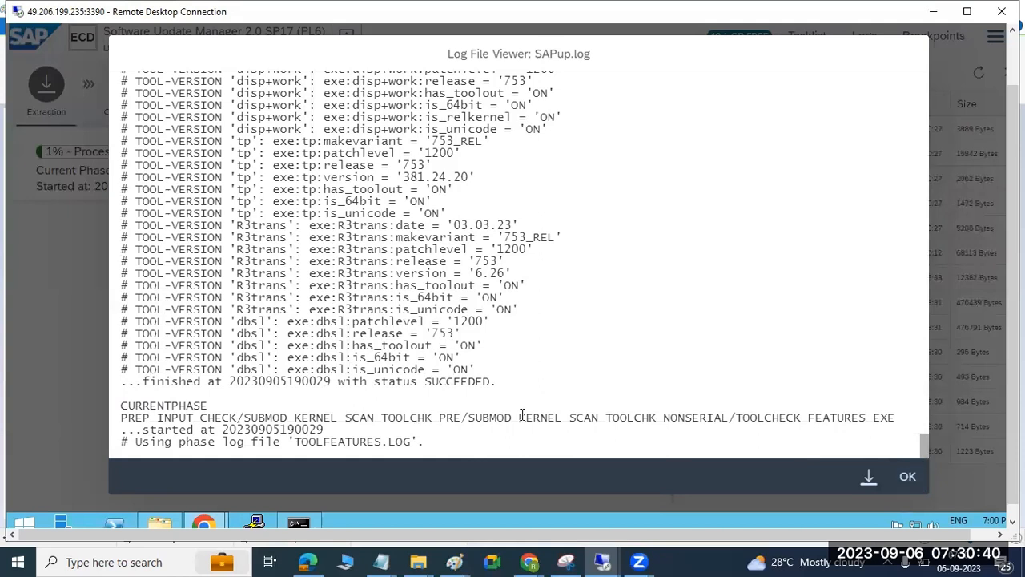
{"action": "left_click_drag", "start_coordinate": [340, 384], "coordinate": [483, 391]}
{"action": "left_click_drag", "start_coordinate": [333, 439], "coordinate": [418, 441]}
{"action": "left_click", "coordinate": [907, 479]}
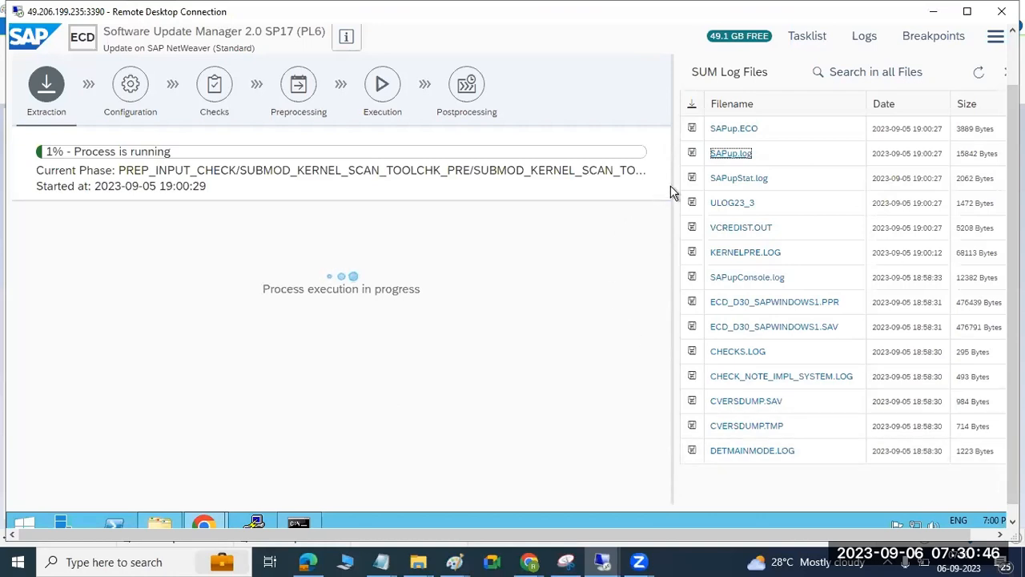
Step: Check the current phase name in the Extraction progress area and refresh the log file list
{"action": "left_click_drag", "start_coordinate": [605, 173], "coordinate": [621, 172]}
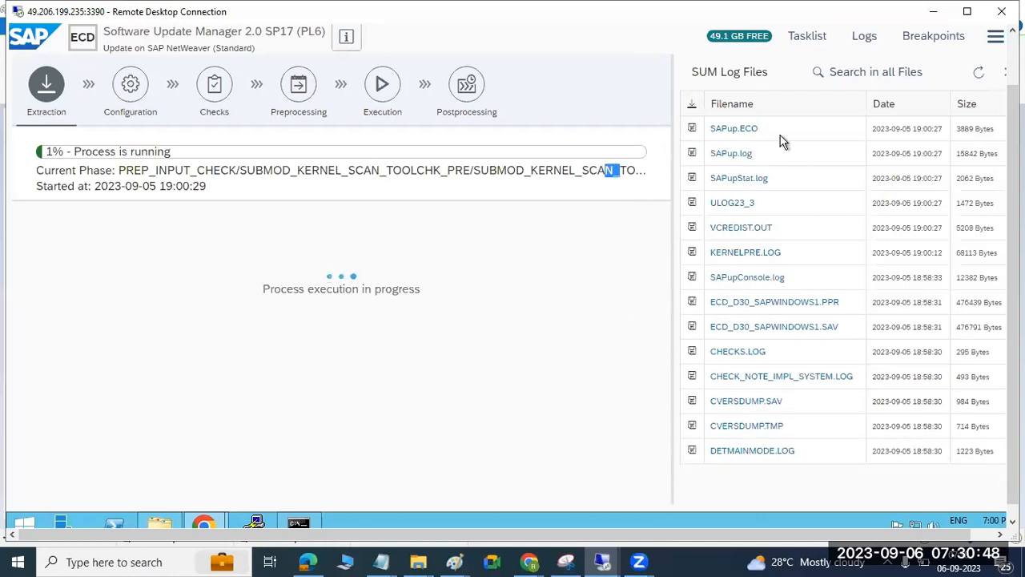
{"action": "left_click", "coordinate": [981, 73]}
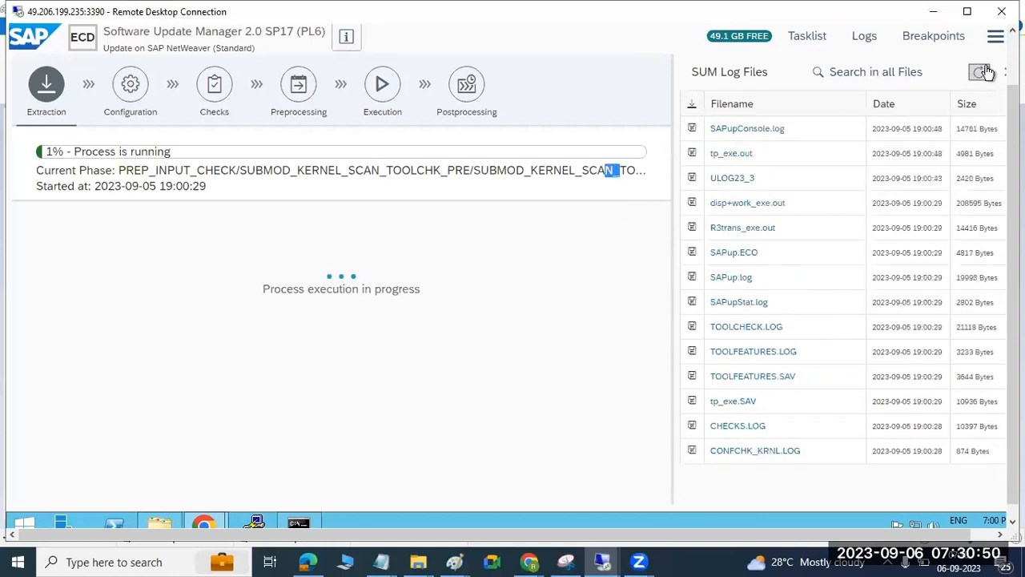
{"action": "left_click", "coordinate": [983, 72]}
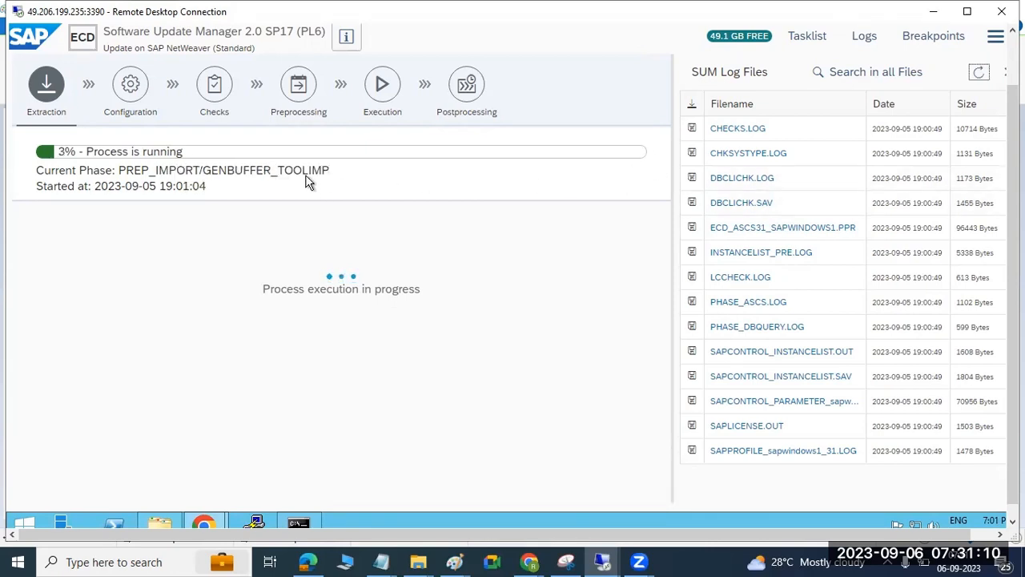
{"action": "left_click_drag", "start_coordinate": [282, 166], "coordinate": [318, 170]}
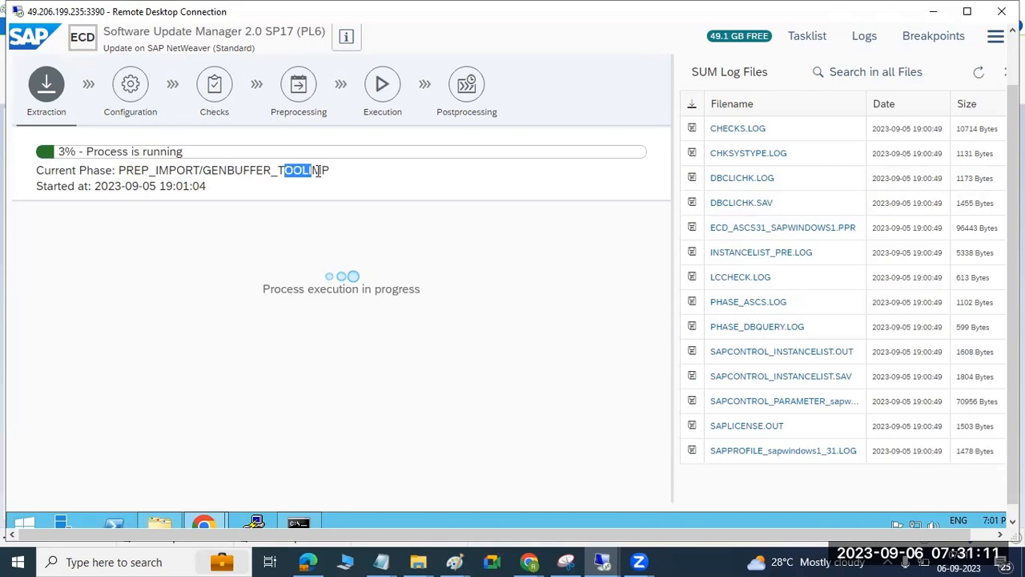
Step: Update the log file list again, examine PHASE_TOOLIMP.LOG including its output path C:\usr\sap\ECD\SUM\abap\log, and close it
{"action": "left_click", "coordinate": [979, 72]}
{"action": "left_click", "coordinate": [793, 130]}
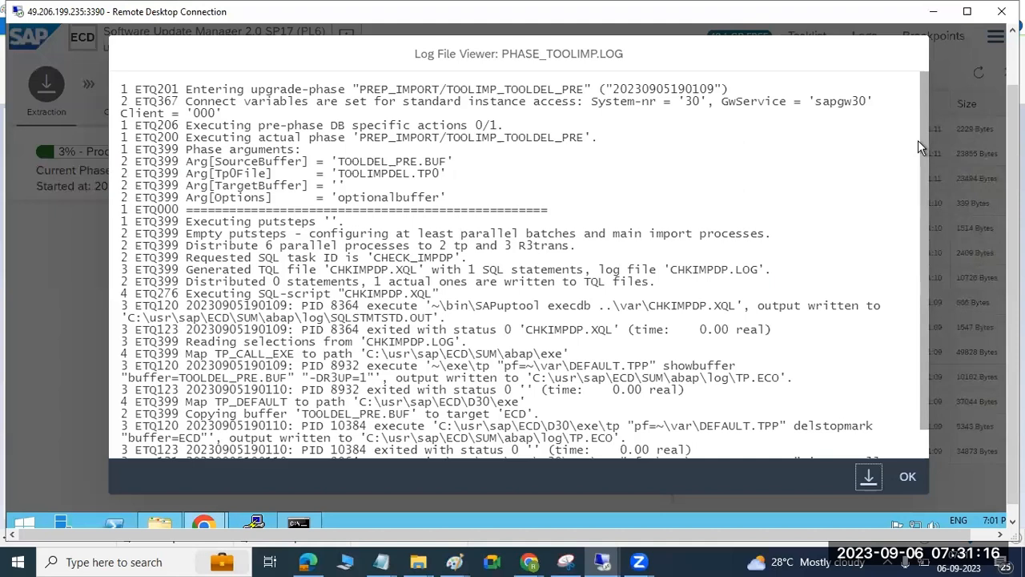
{"action": "scroll", "coordinate": [923, 150], "scroll_direction": "down", "scroll_amount": 1}
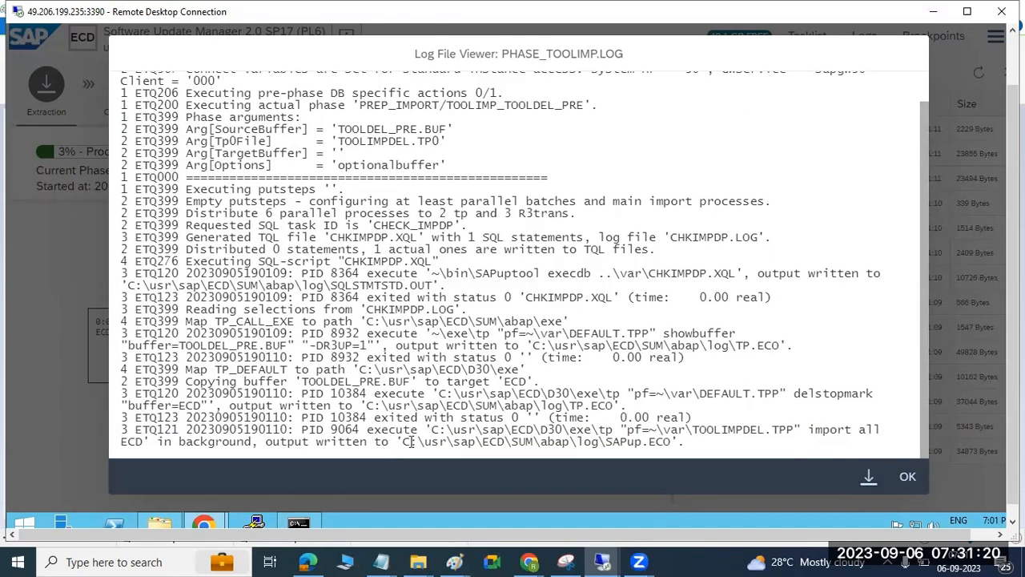
{"action": "left_click_drag", "start_coordinate": [411, 442], "coordinate": [601, 444]}
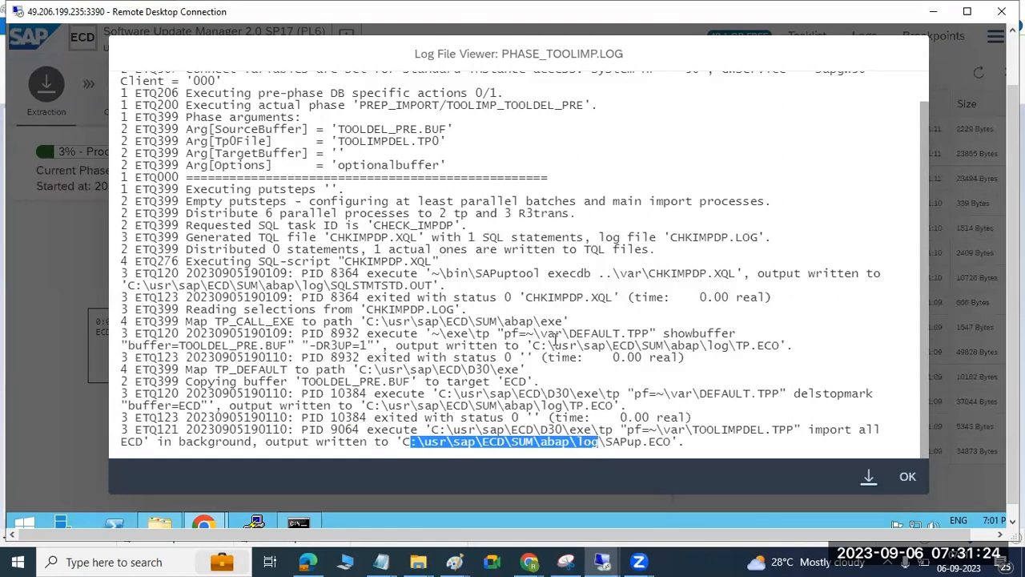
{"action": "scroll", "coordinate": [555, 340], "scroll_direction": "up", "scroll_amount": 1}
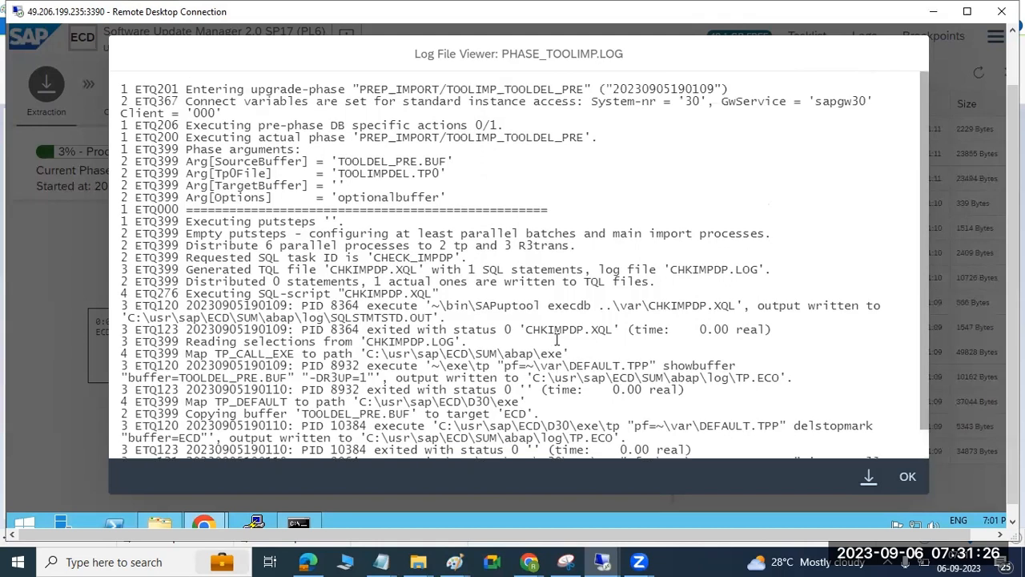
{"action": "scroll", "coordinate": [582, 339], "scroll_direction": "down", "scroll_amount": 1}
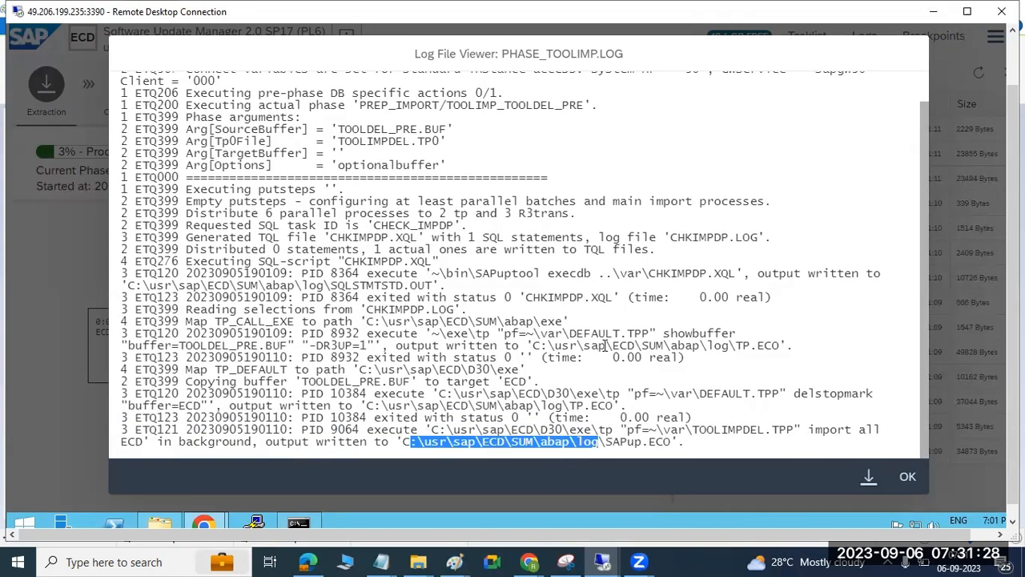
{"action": "scroll", "coordinate": [606, 346], "scroll_direction": "up", "scroll_amount": 1}
{"action": "left_click", "coordinate": [906, 480]}
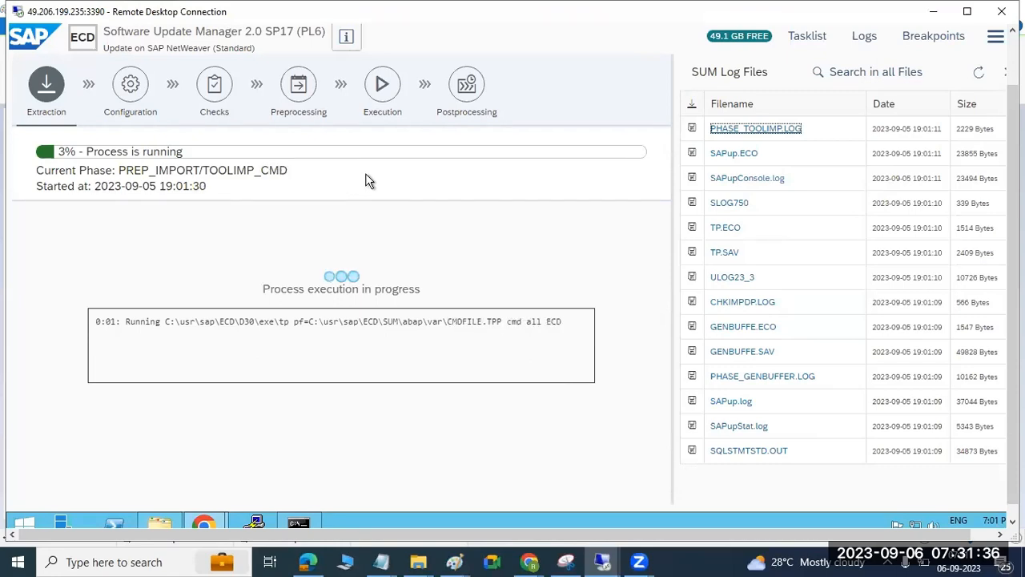
Step: Switch to the Paint notes and extend the Extraction entry with "XML file validation , passwords, scanningthe patches,extracting the softeares"
{"action": "mouse_move", "coordinate": [462, 561]}
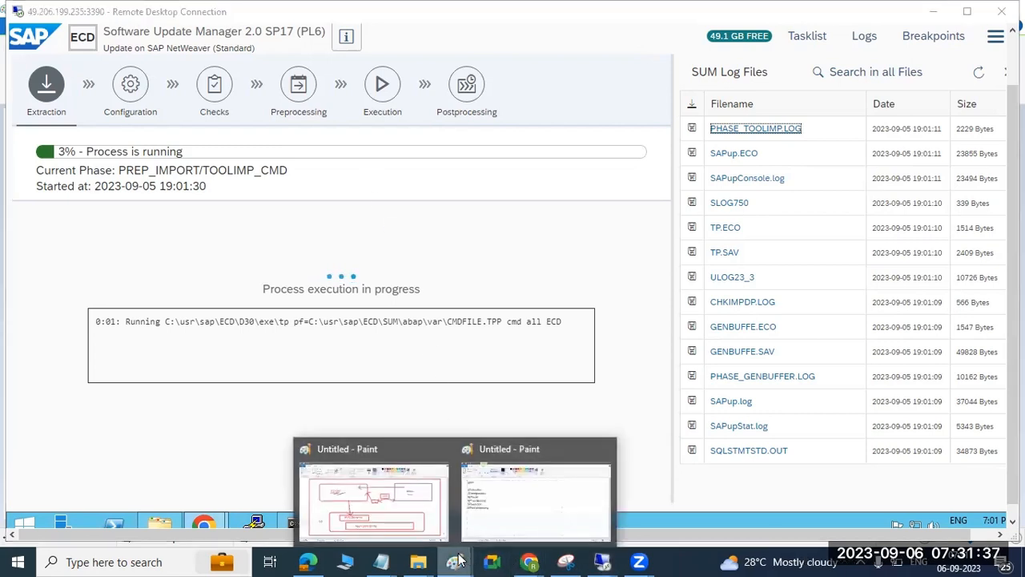
{"action": "left_click", "coordinate": [520, 501]}
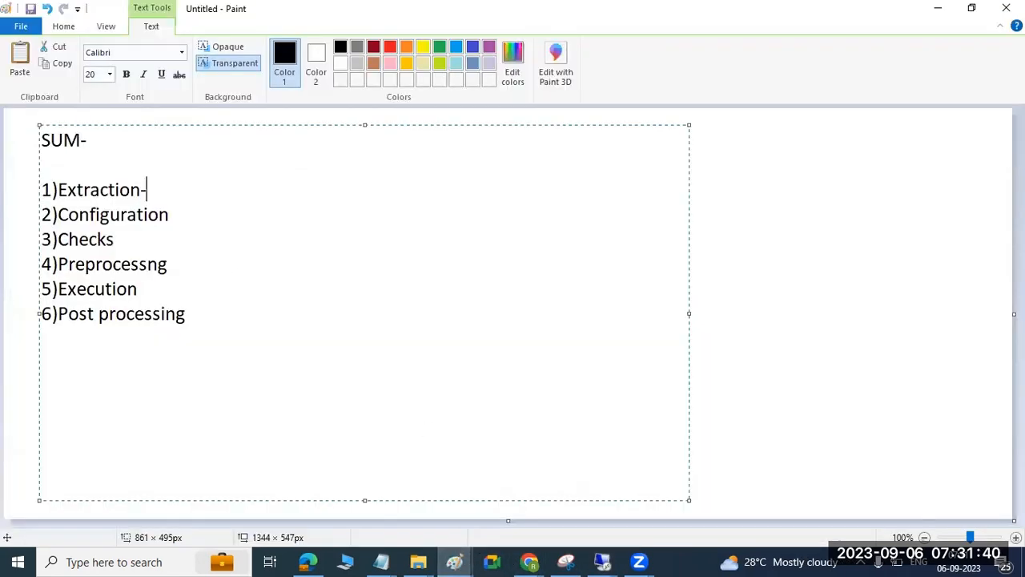
{"action": "type", "text": "XML file validat"}
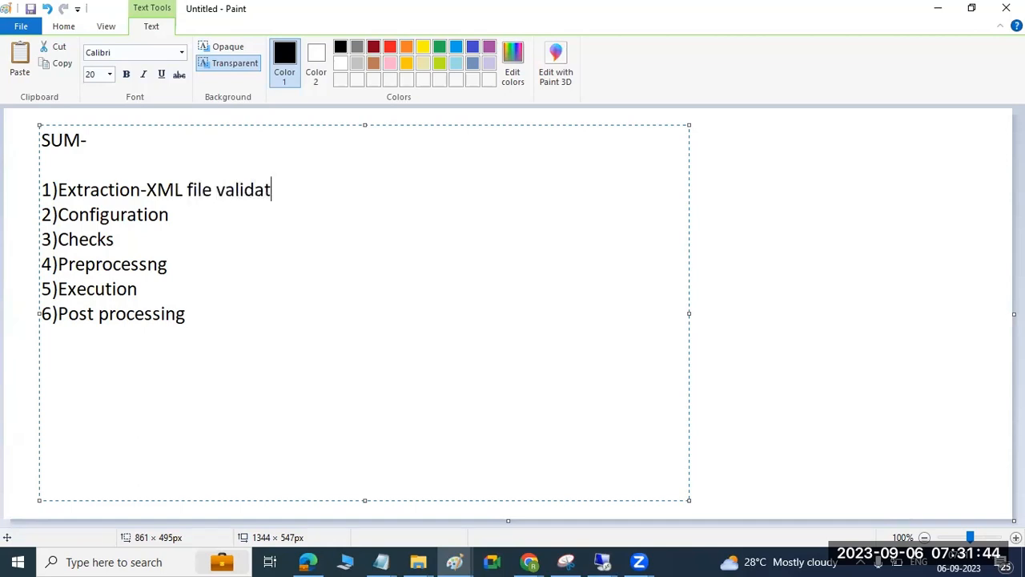
{"action": "type", "text": "ion , passwords,"}
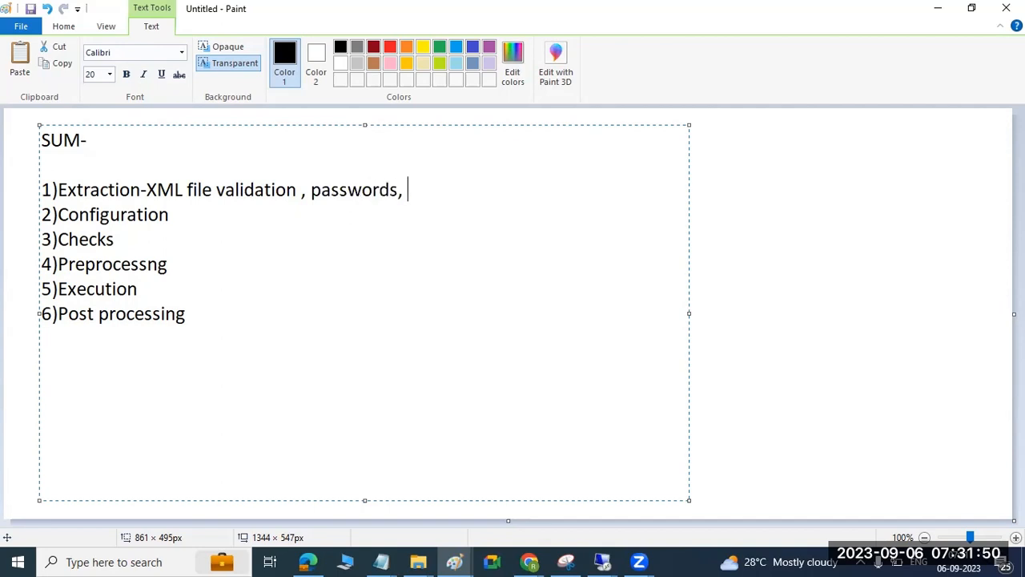
{"action": "type", "text": " sc"}
{"action": "key", "text": "BackSpace"}
{"action": "type", "text": "scanningthe patc"}
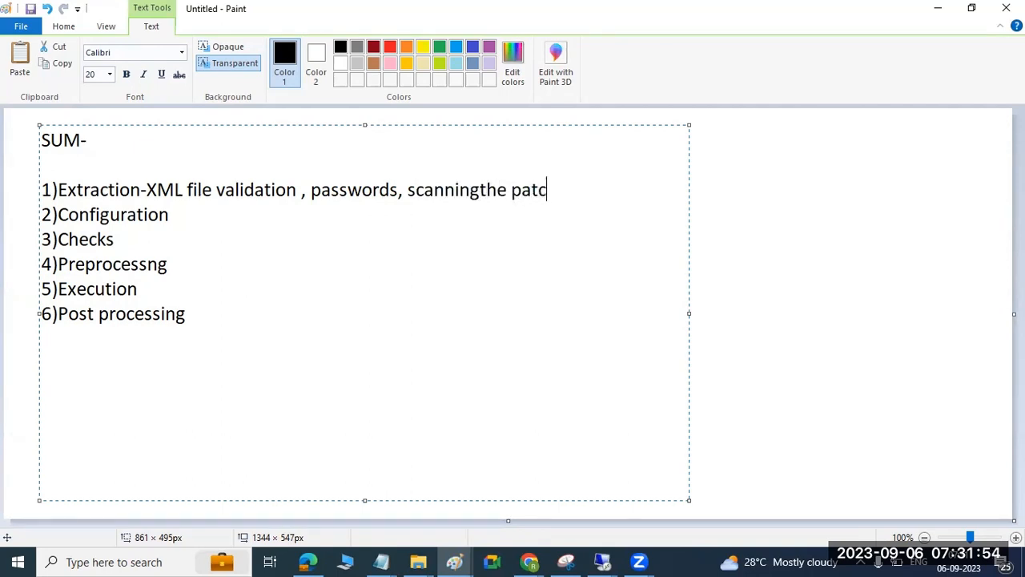
{"action": "type", "text": "hes,extracting the softeares"}
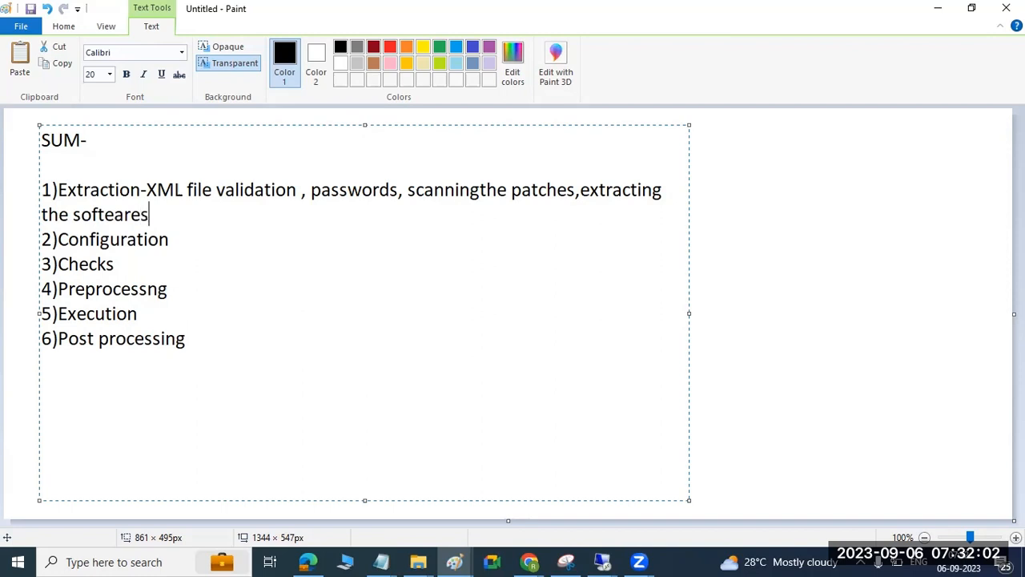
Step: Replace the last word of the Extraction entry with "patches" and continue it with "kernel copy to"
{"action": "key", "text": "BackSpace"}
{"action": "key", "text": "BackSpace"}
{"action": "key", "text": "BackSpace"}
{"action": "key", "text": "BackSpace"}
{"action": "key", "text": "BackSpace"}
{"action": "key", "text": "BackSpace"}
{"action": "key", "text": "BackSpace"}
{"action": "key", "text": "BackSpace"}
{"action": "key", "text": "BackSpace"}
{"action": "key", "text": "BackSpace"}
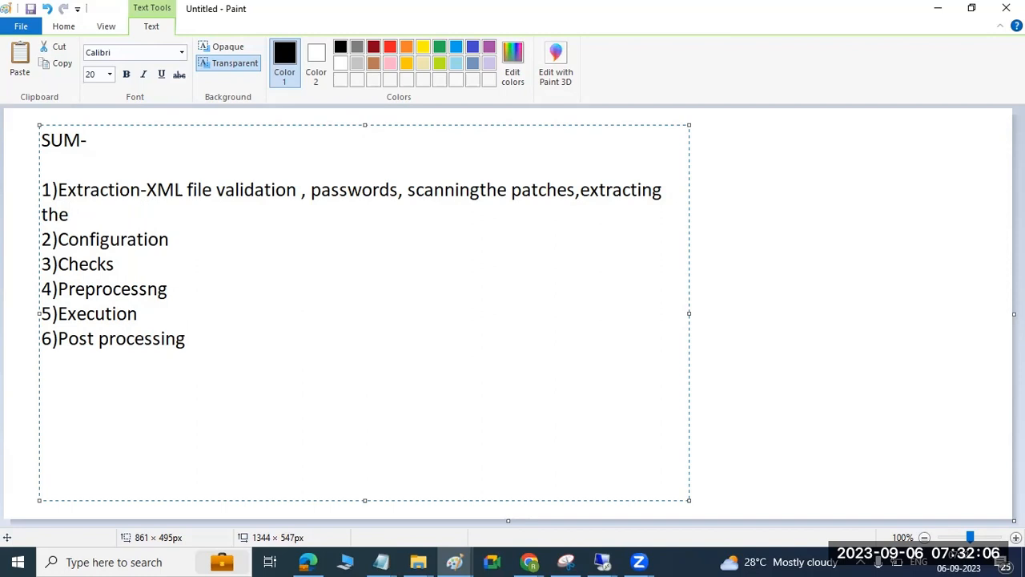
{"action": "type", "text": "pa"}
{"action": "type", "text": "ches, kernel copy to sshadd"}
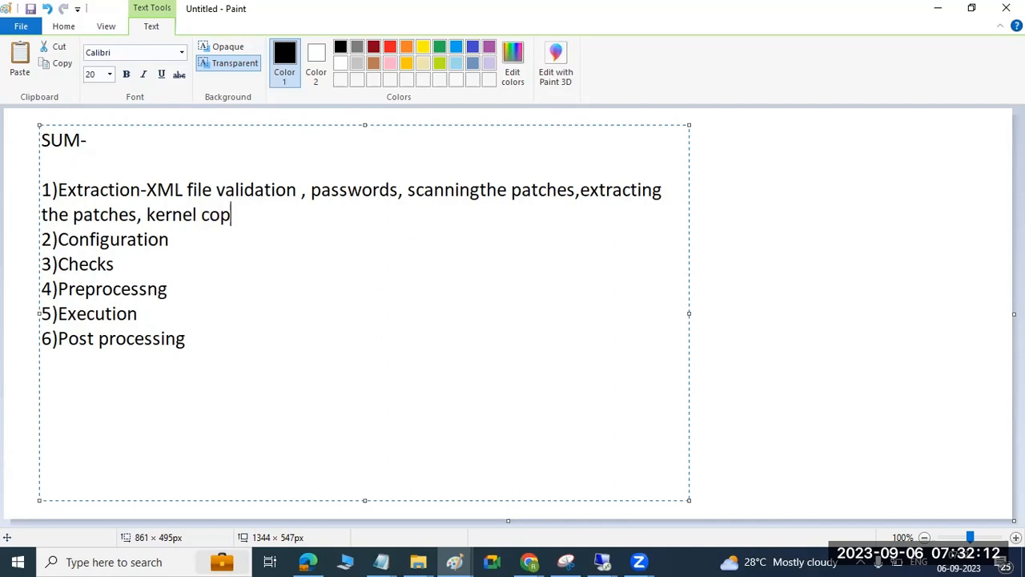
Step: Finish the Extraction entry so that its ending reads "kernel copy to SUM tool ..,"
{"action": "key", "text": "BackSpace"}
{"action": "key", "text": "BackSpace"}
{"action": "key", "text": "BackSpace"}
{"action": "key", "text": "BackSpace"}
{"action": "key", "text": "BackSpace"}
{"action": "key", "text": "BackSpace"}
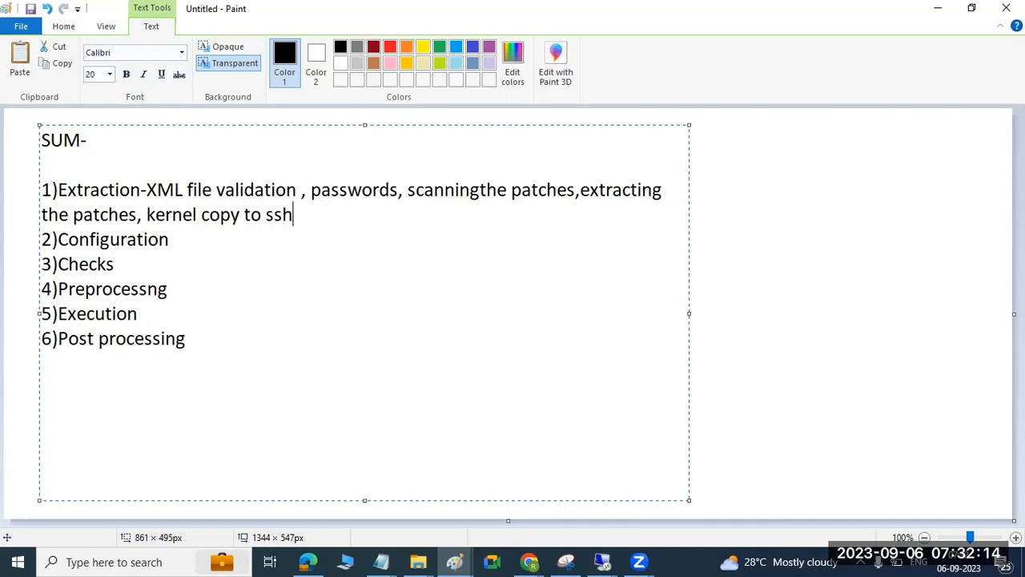
{"action": "type", "text": "SUM tool ..,"}
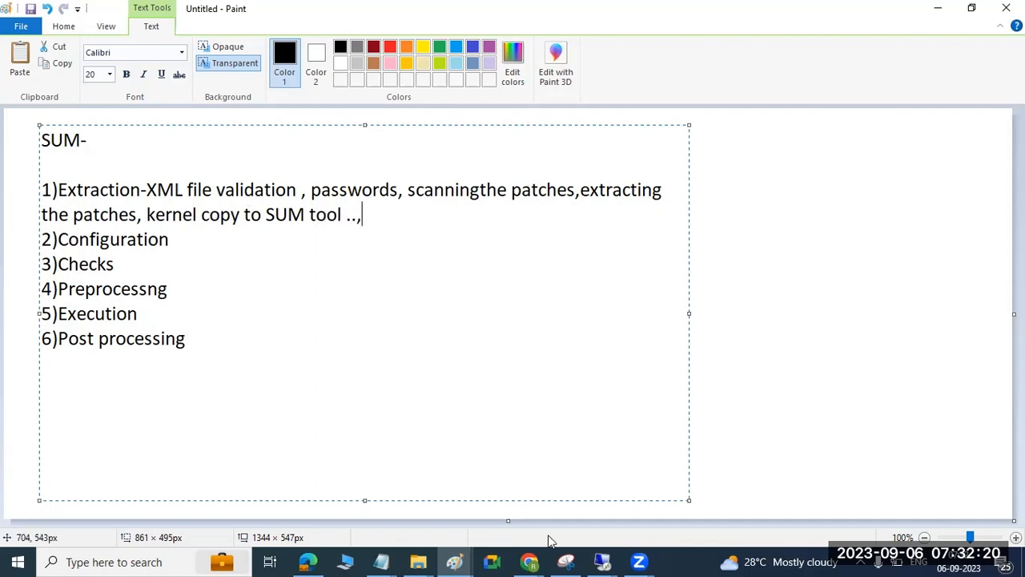
Step: Switch to the Remote Desktop session with Software Update Manager, refresh the log file list, and return to the Paint notes
{"action": "left_click", "coordinate": [613, 550]}
{"action": "left_click", "coordinate": [718, 489]}
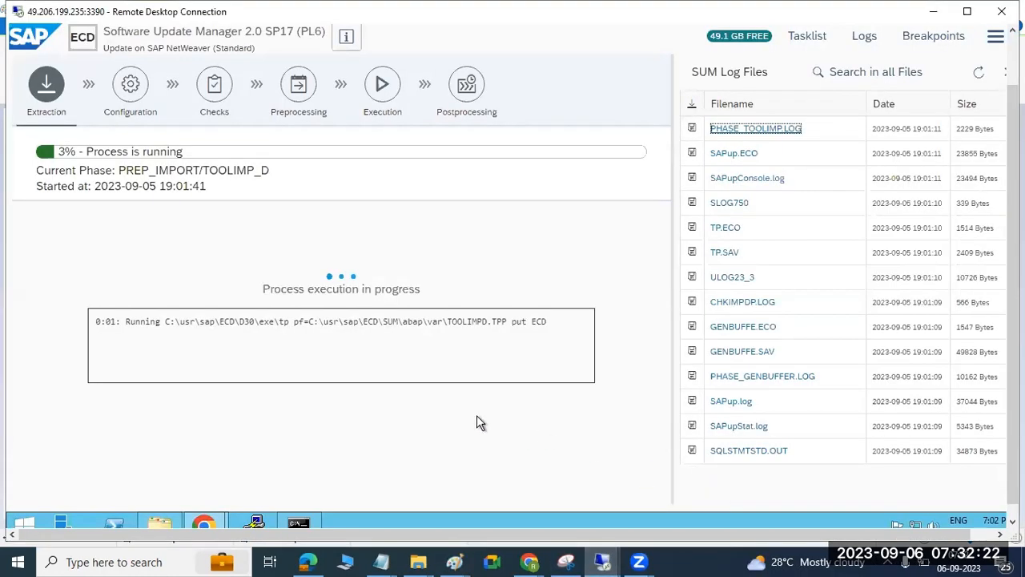
{"action": "left_click", "coordinate": [977, 73]}
{"action": "left_click", "coordinate": [933, 11]}
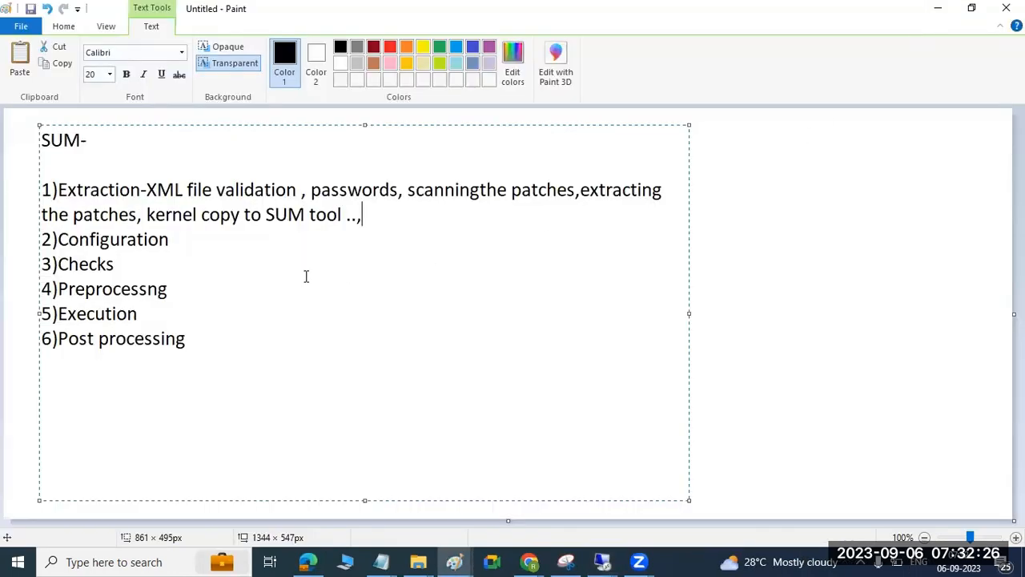
Step: Highlight the description of the Extraction entry in the notes and bring up the Paint system diagram
{"action": "left_click", "coordinate": [144, 189]}
{"action": "left_click_drag", "start_coordinate": [143, 189], "coordinate": [394, 222]}
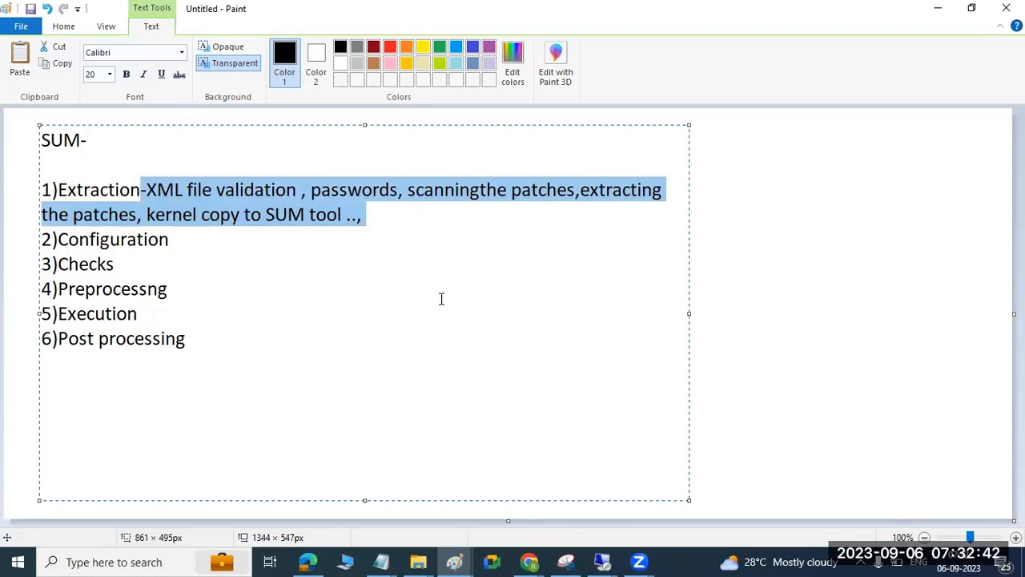
{"action": "mouse_move", "coordinate": [455, 555]}
{"action": "left_click", "coordinate": [405, 495]}
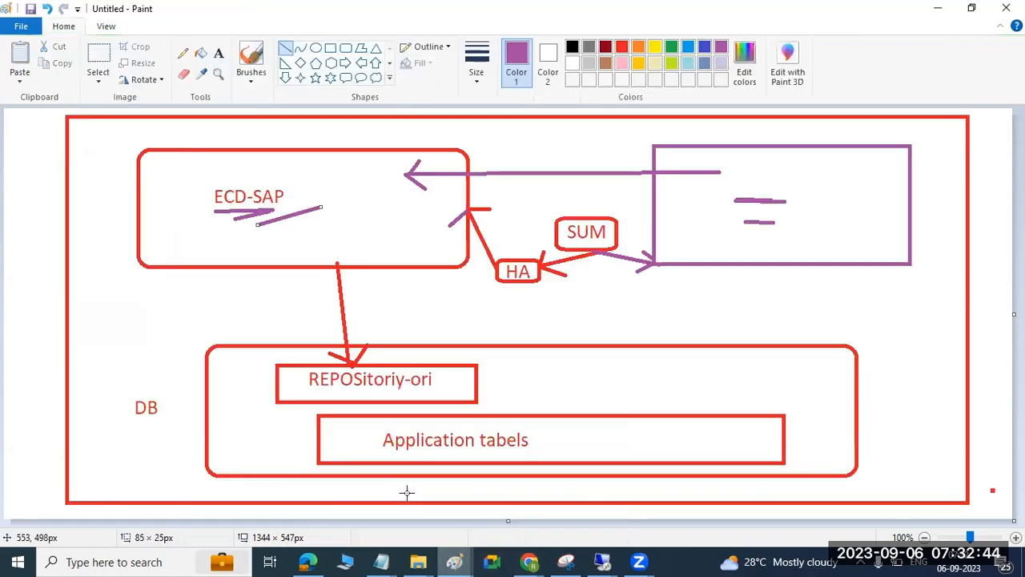
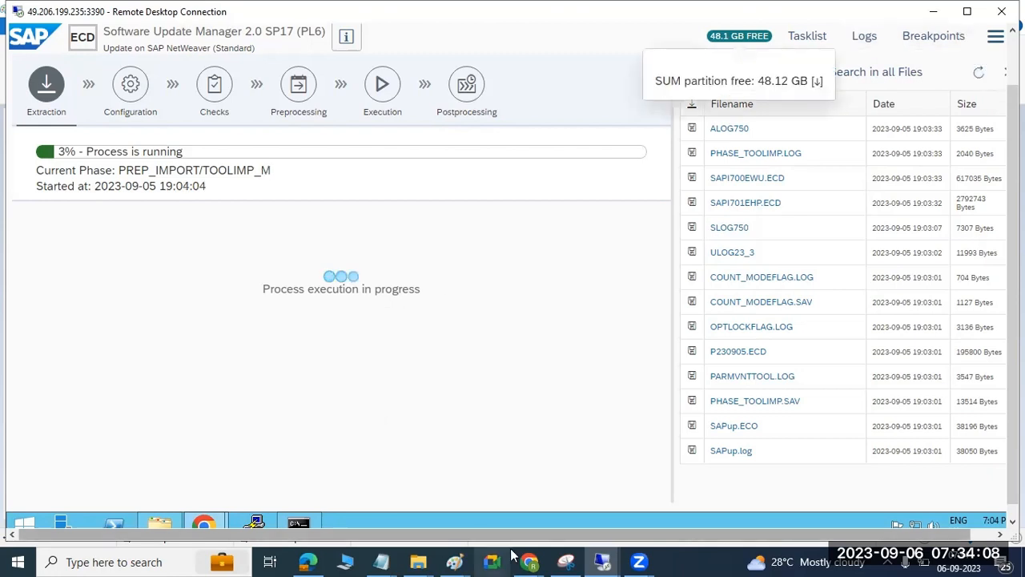
Step: In the Paint system diagram, trace the connections from SUM to HA and from HA to ECD-SAP with purple lines
{"action": "mouse_move", "coordinate": [454, 561]}
{"action": "left_click", "coordinate": [489, 444]}
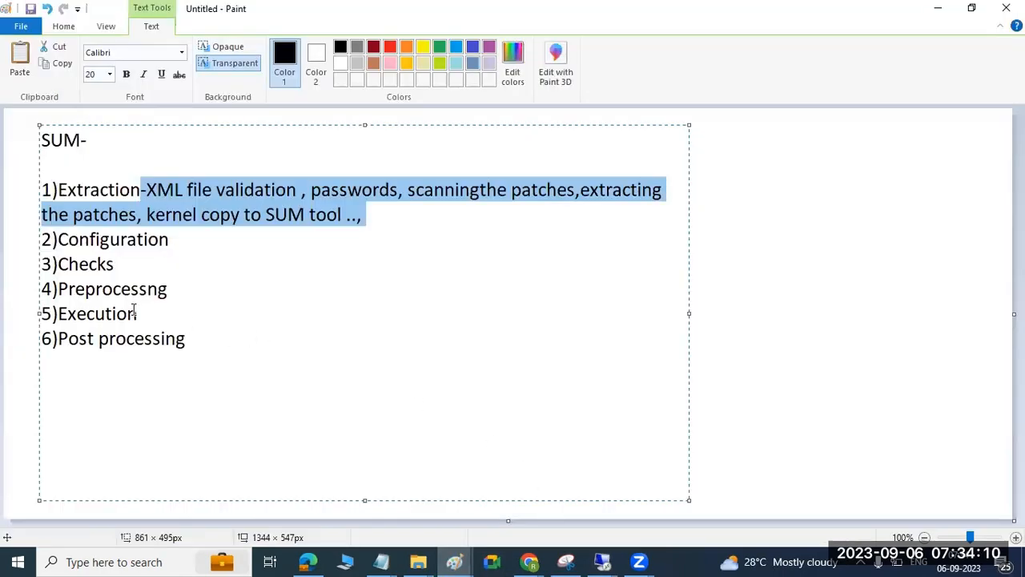
{"action": "mouse_move", "coordinate": [454, 562]}
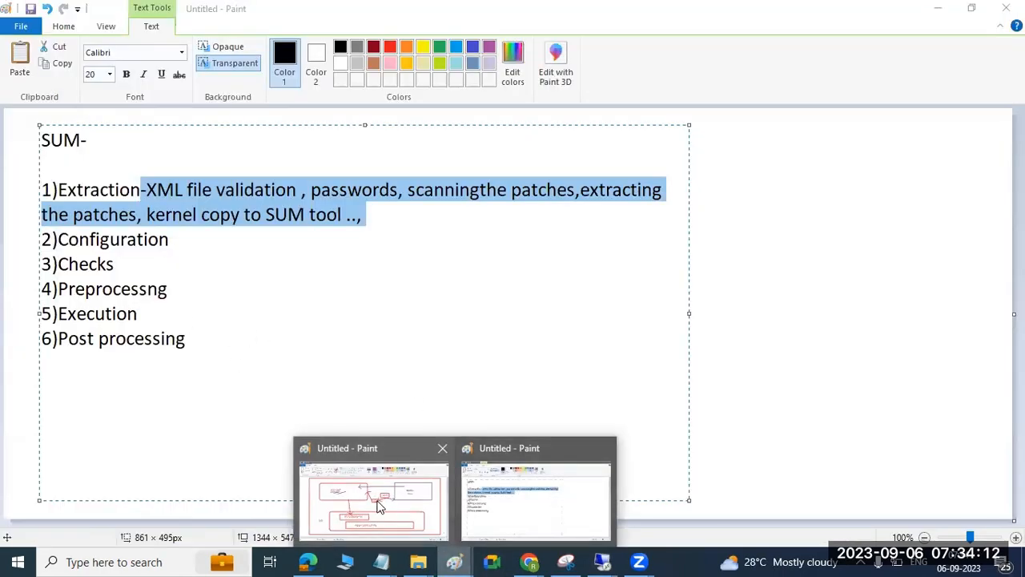
{"action": "left_click", "coordinate": [386, 503]}
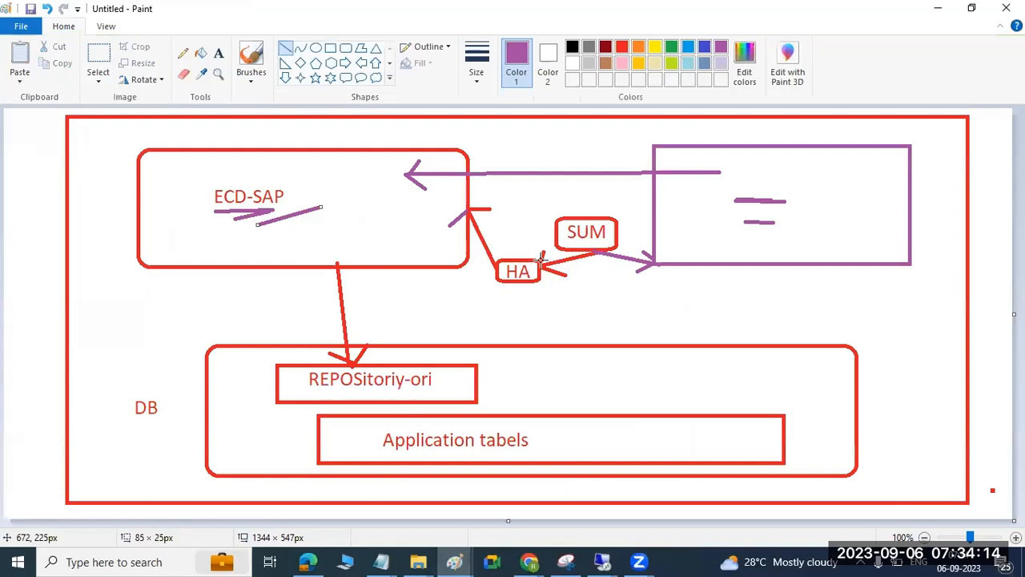
{"action": "left_click_drag", "start_coordinate": [470, 221], "coordinate": [448, 225]}
{"action": "mouse_move", "coordinate": [599, 251]}
{"action": "left_mouse_down"}
{"action": "mouse_move", "coordinate": [540, 265]}
{"action": "mouse_move", "coordinate": [465, 214]}
{"action": "left_mouse_up"}
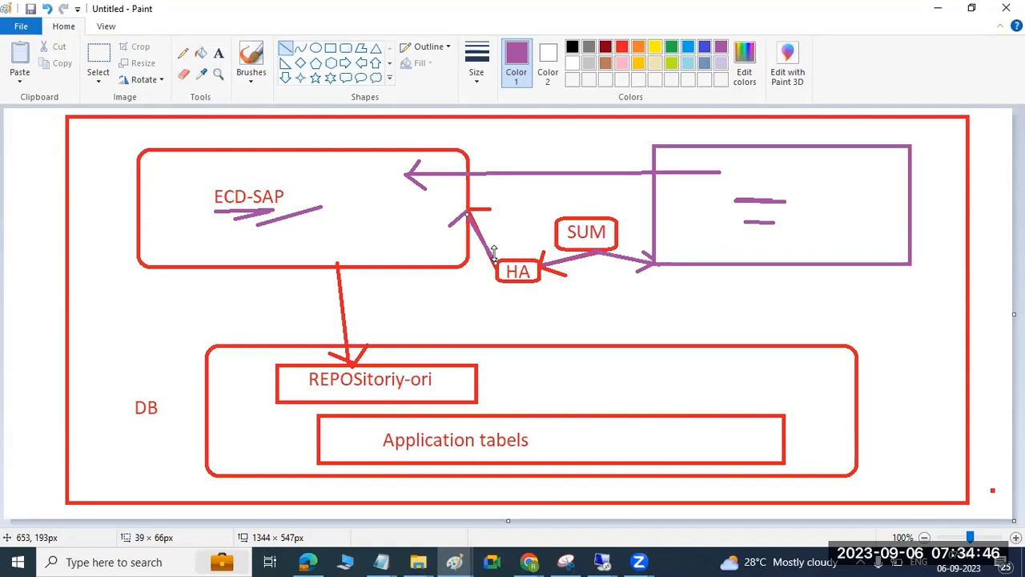
Step: Switch to Software Update Manager in Remote Desktop and read the current status of the Extraction roadmap step
{"action": "left_click", "coordinate": [602, 562]}
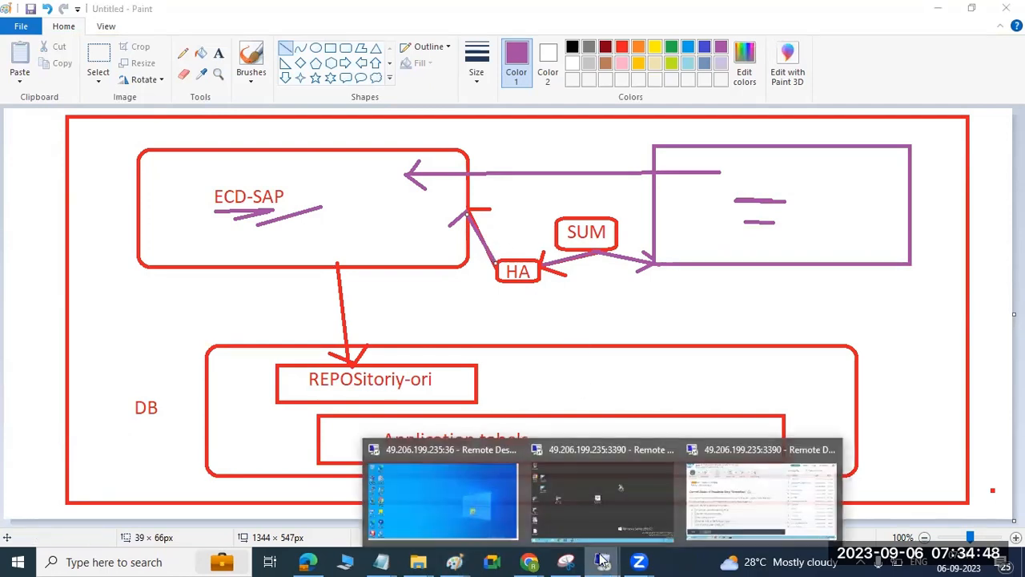
{"action": "left_click", "coordinate": [732, 485]}
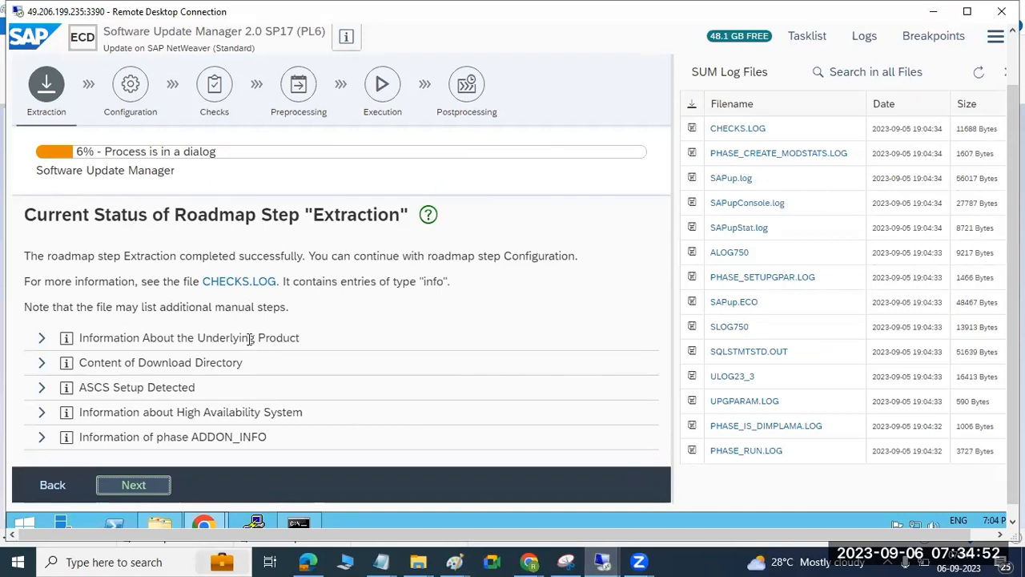
{"action": "left_click_drag", "start_coordinate": [114, 215], "coordinate": [400, 213]}
{"action": "left_click_drag", "start_coordinate": [92, 215], "coordinate": [214, 215]}
{"action": "left_click_drag", "start_coordinate": [144, 256], "coordinate": [583, 264]}
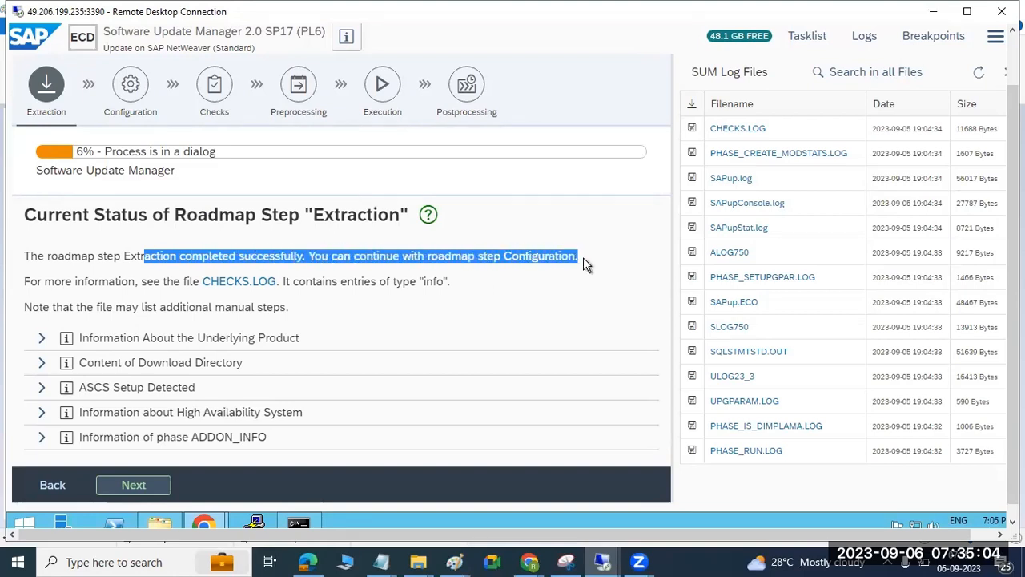
Step: Continue to the Configuration roadmap step, enable keeping database archiving on during the whole procedure, and proceed to the required parameters
{"action": "left_click", "coordinate": [128, 486]}
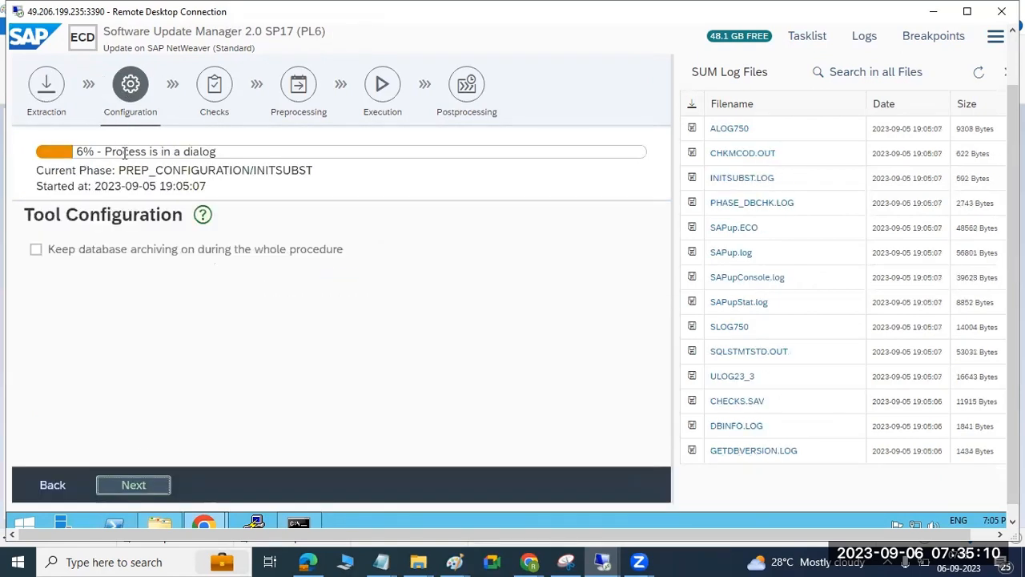
{"action": "left_click", "coordinate": [62, 256]}
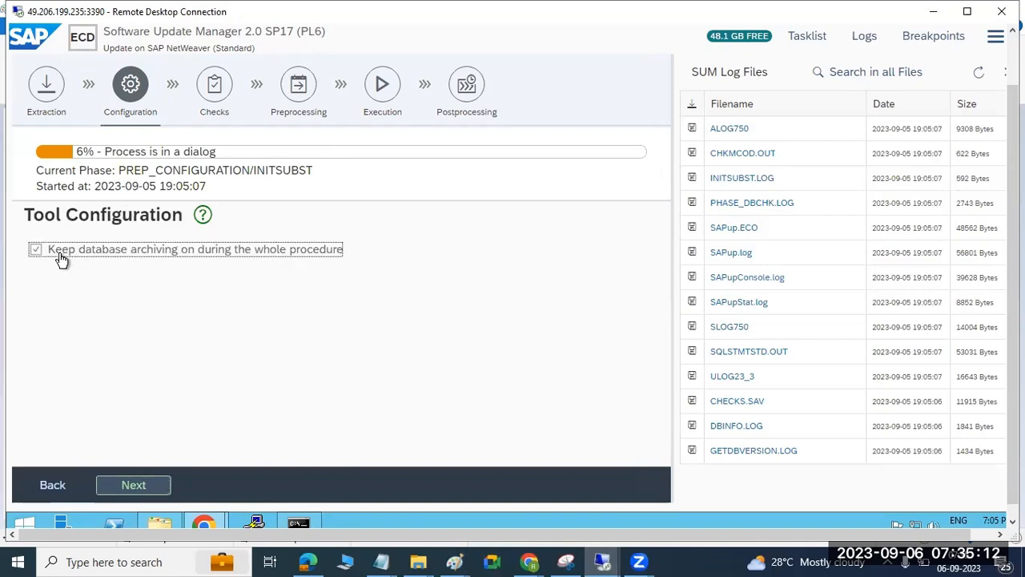
{"action": "left_click", "coordinate": [130, 486]}
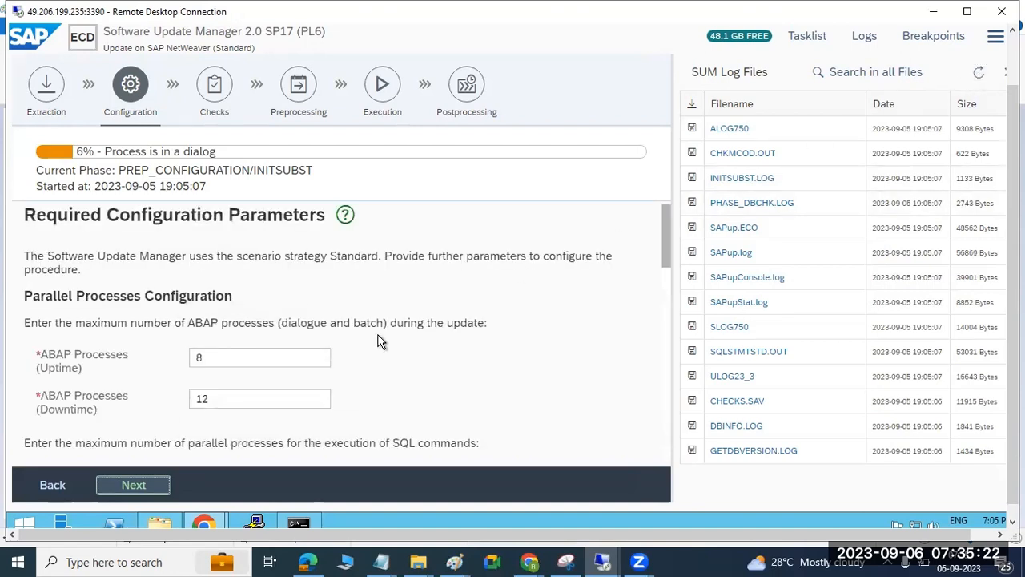
Step: Disable starting the ABAP load generation during the update under the SGEN execution mode decision
{"action": "scroll", "coordinate": [380, 341], "scroll_direction": "down", "scroll_amount": 3}
{"action": "scroll", "coordinate": [379, 343], "scroll_direction": "down", "scroll_amount": 4}
{"action": "scroll", "coordinate": [380, 343], "scroll_direction": "down", "scroll_amount": 3}
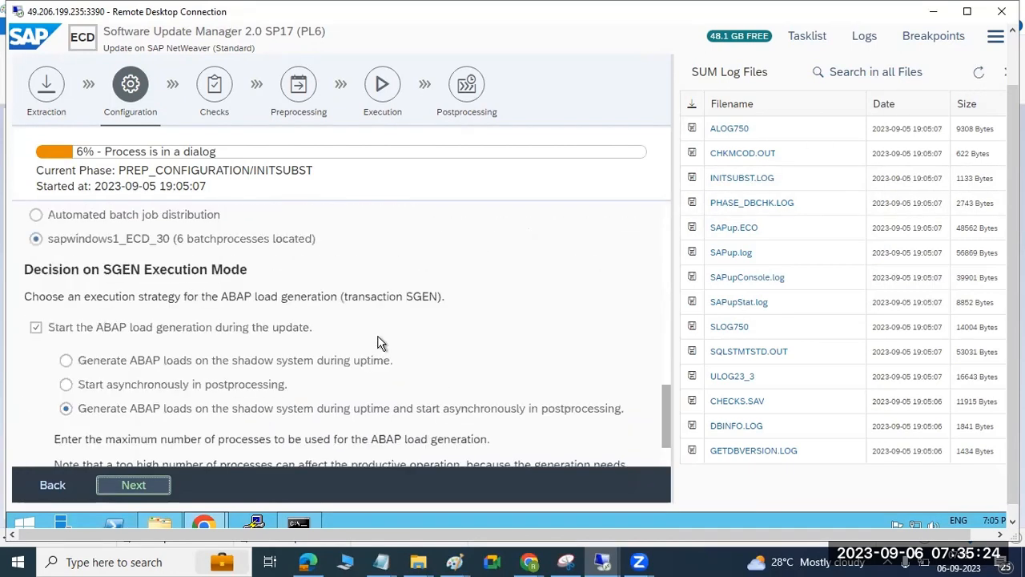
{"action": "left_click", "coordinate": [45, 329]}
Step: Review the required configuration parameters, including the ABAP and SQL process counts for uptime and downtime and the batch host settings
{"action": "scroll", "coordinate": [417, 377], "scroll_direction": "up", "scroll_amount": 10}
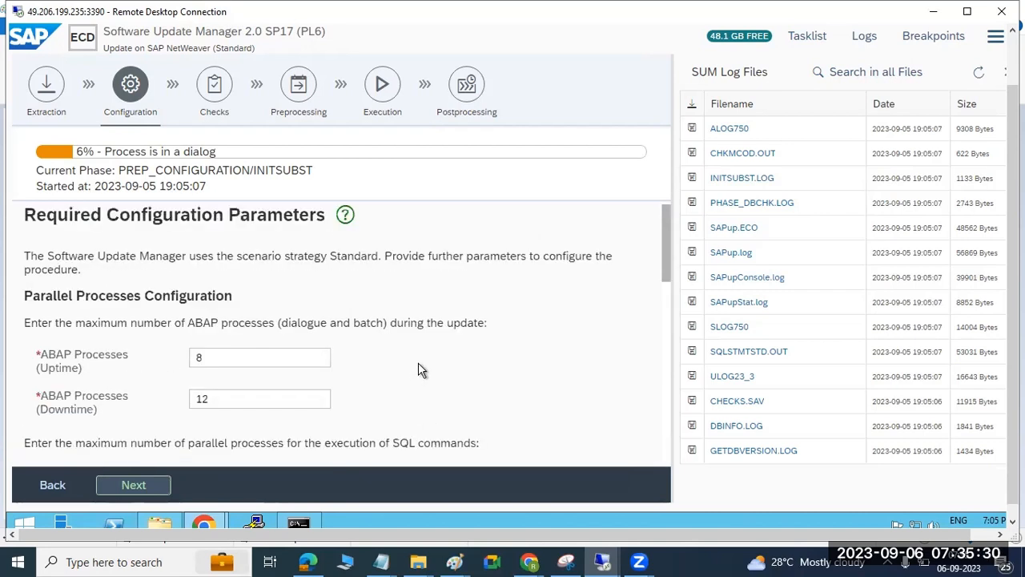
{"action": "left_click_drag", "start_coordinate": [141, 214], "coordinate": [317, 213]}
{"action": "scroll", "coordinate": [207, 290], "scroll_direction": "down", "scroll_amount": 1}
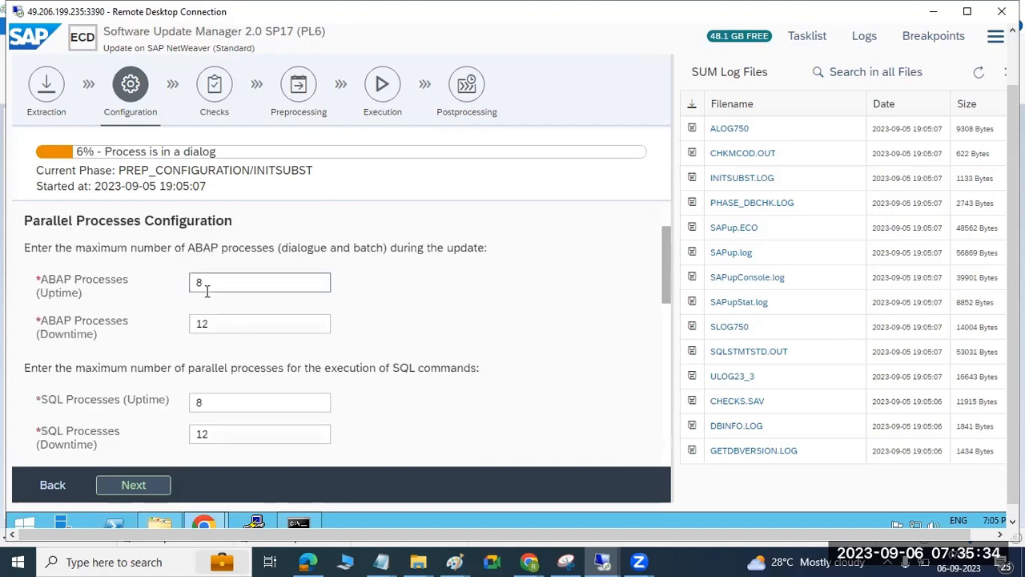
{"action": "left_click_drag", "start_coordinate": [213, 275], "coordinate": [185, 286]}
{"action": "left_click_drag", "start_coordinate": [224, 325], "coordinate": [168, 332]}
{"action": "scroll", "coordinate": [172, 329], "scroll_direction": "down", "scroll_amount": 1}
{"action": "left_click", "coordinate": [213, 359]}
{"action": "left_click_drag", "start_coordinate": [213, 358], "coordinate": [184, 366]}
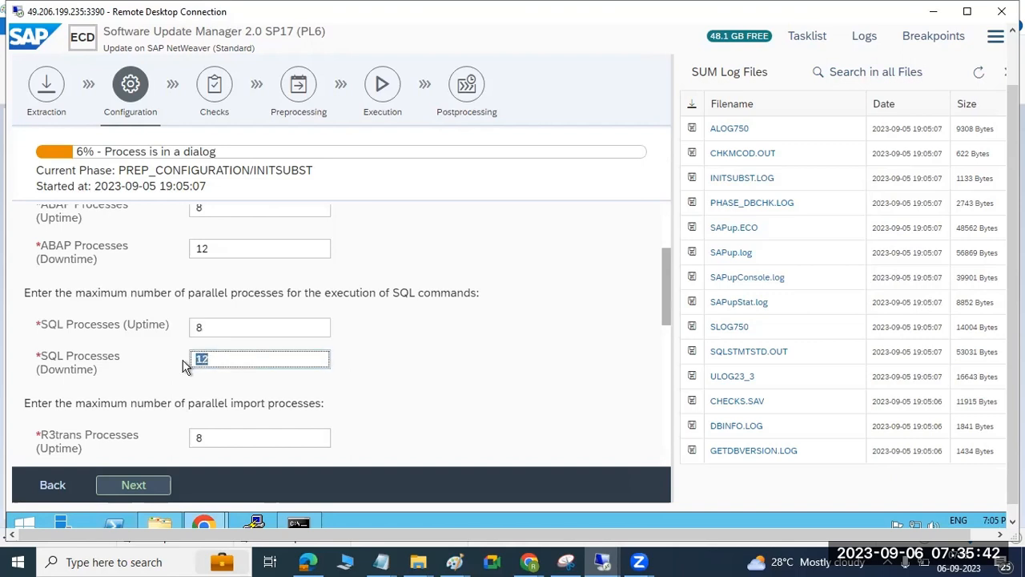
{"action": "scroll", "coordinate": [185, 366], "scroll_direction": "down", "scroll_amount": 1}
{"action": "scroll", "coordinate": [183, 366], "scroll_direction": "down", "scroll_amount": 4}
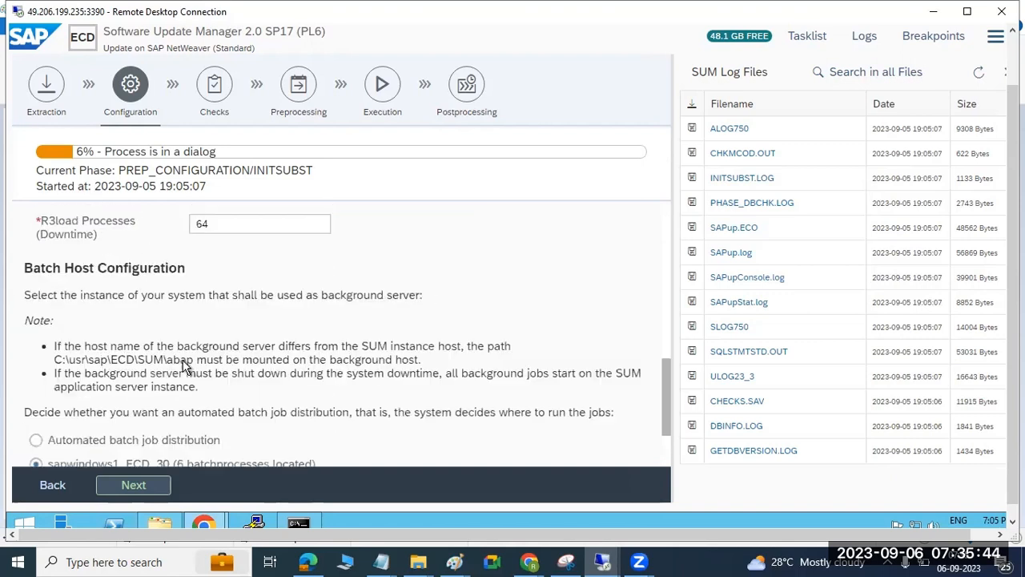
{"action": "scroll", "coordinate": [182, 367], "scroll_direction": "up", "scroll_amount": 1}
{"action": "scroll", "coordinate": [183, 366], "scroll_direction": "up", "scroll_amount": 6}
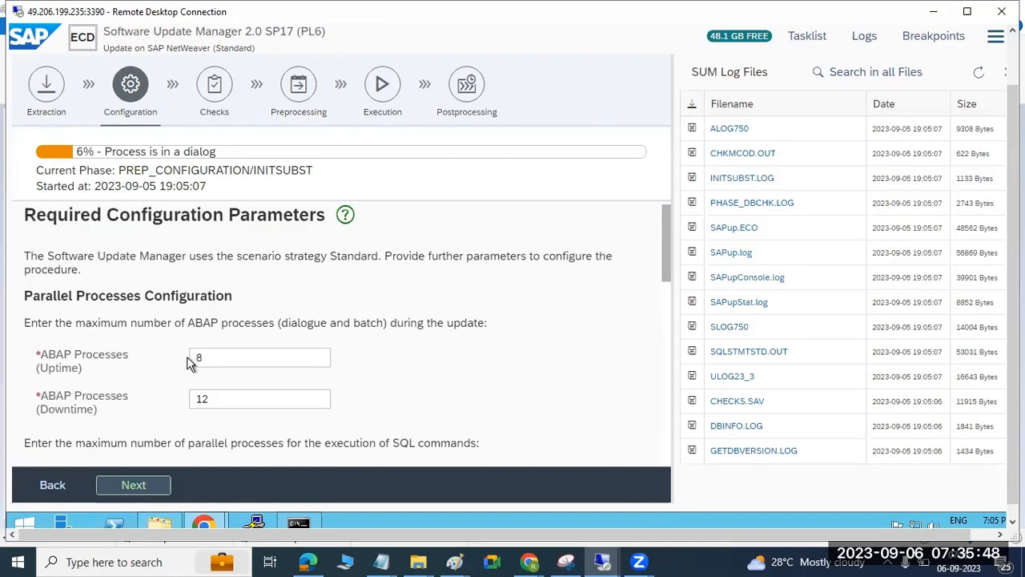
Step: Consult the Paint system diagram, return to Software Update Manager in Remote Desktop, and select the ABAP Processes (Uptime) value
{"action": "mouse_move", "coordinate": [454, 561]}
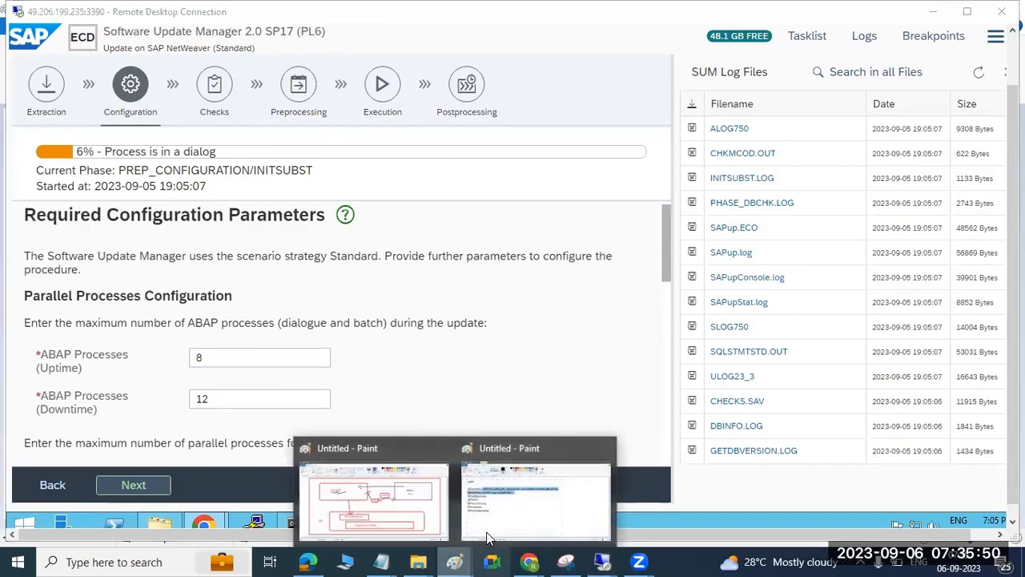
{"action": "left_click", "coordinate": [447, 494]}
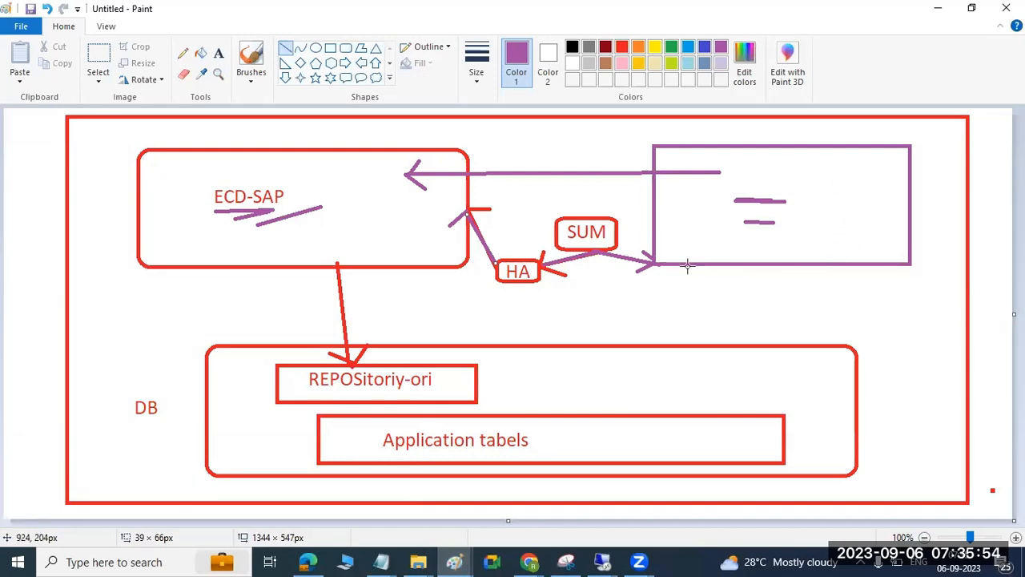
{"action": "mouse_move", "coordinate": [603, 561]}
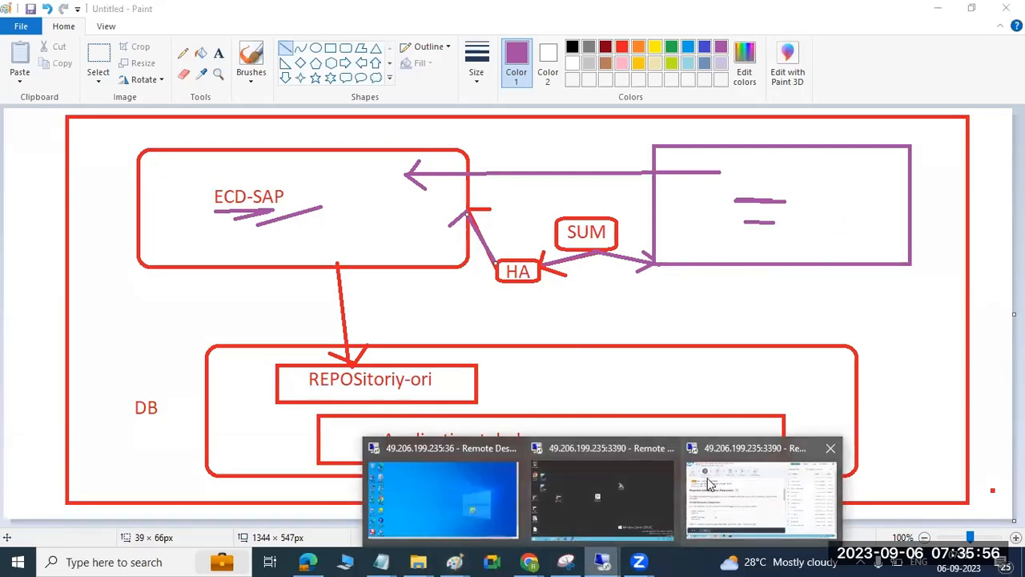
{"action": "left_click", "coordinate": [766, 489]}
{"action": "left_click_drag", "start_coordinate": [226, 357], "coordinate": [165, 361]}
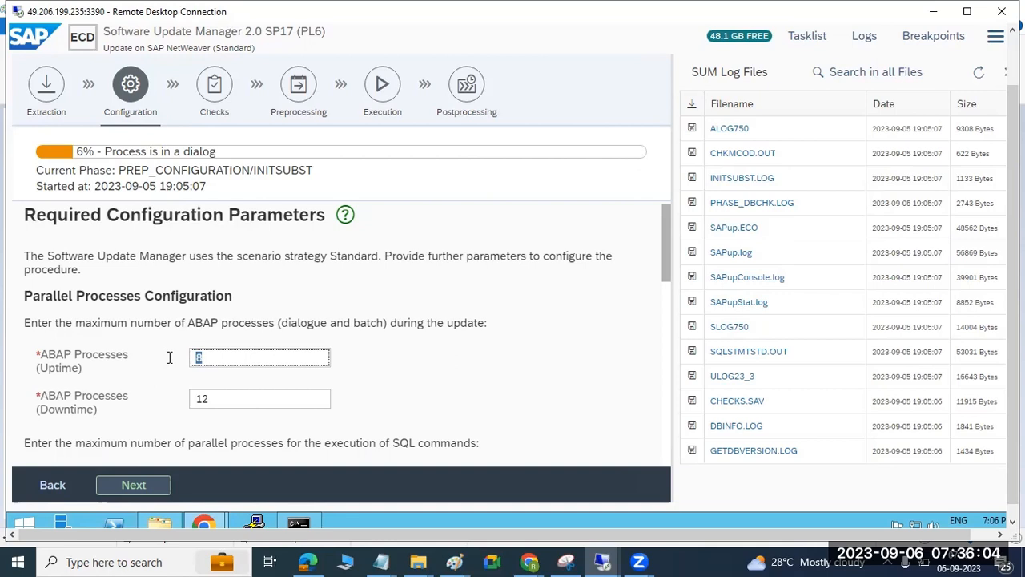
Step: Review the ABAP process counts for uptime and downtime and the batch host configuration in the required parameters
{"action": "left_click", "coordinate": [222, 354]}
{"action": "double_click", "coordinate": [210, 356]}
{"action": "mouse_move", "coordinate": [181, 48]}
{"action": "left_mouse_down"}
{"action": "mouse_move", "coordinate": [148, 70]}
{"action": "mouse_move", "coordinate": [211, 49]}
{"action": "left_mouse_up"}
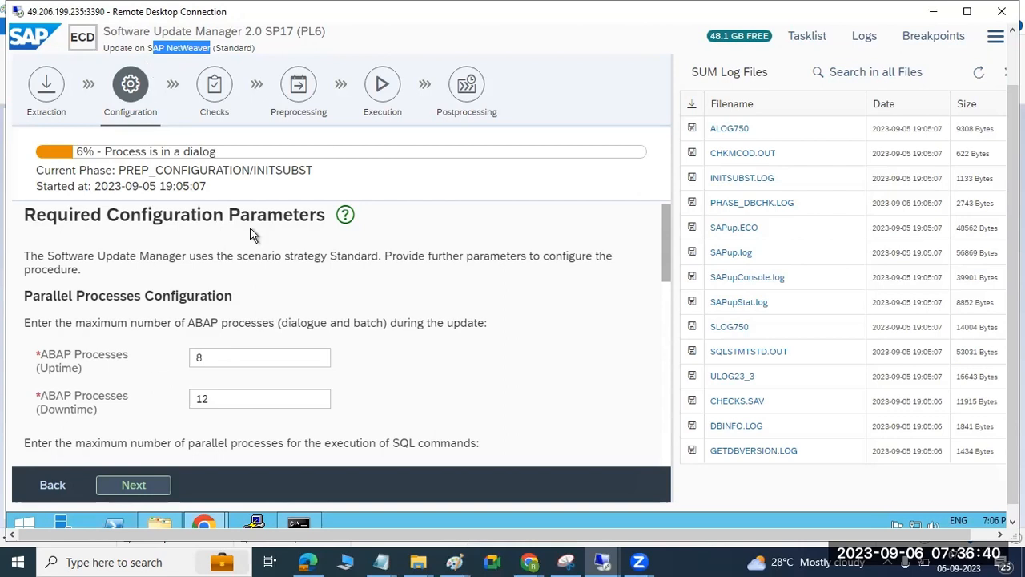
{"action": "double_click", "coordinate": [196, 358]}
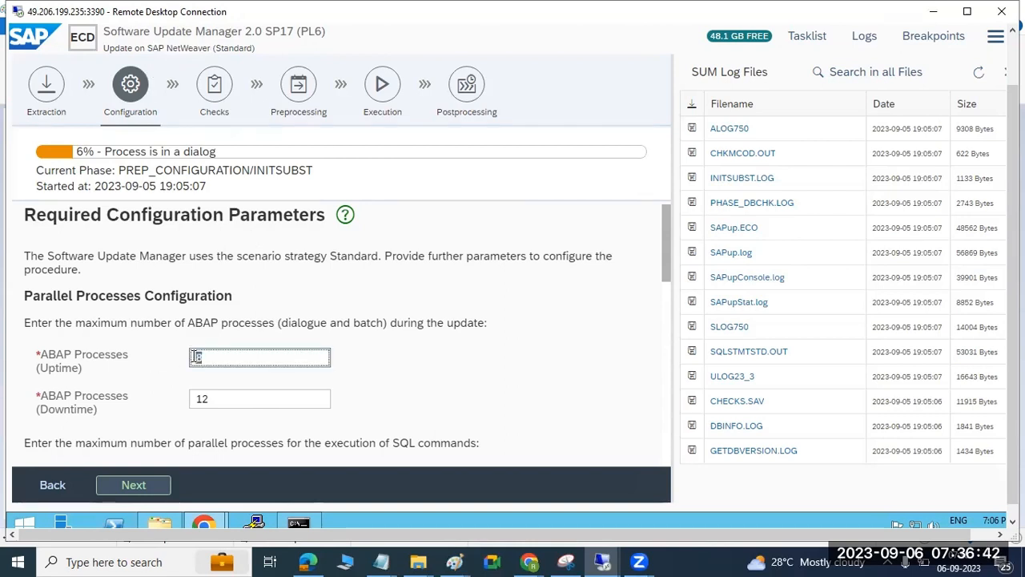
{"action": "double_click", "coordinate": [221, 398]}
{"action": "double_click", "coordinate": [219, 358]}
{"action": "double_click", "coordinate": [220, 398]}
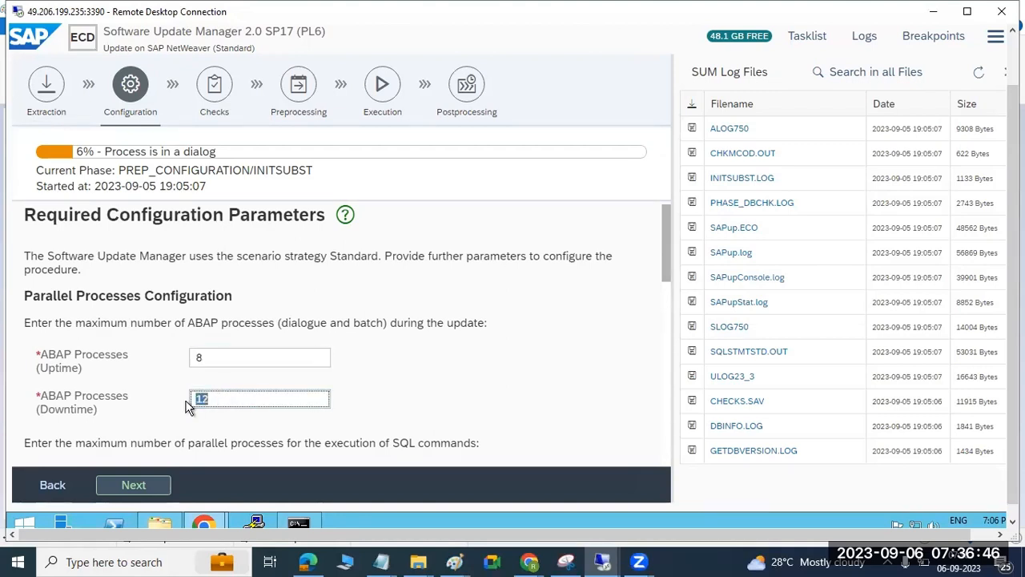
{"action": "scroll", "coordinate": [185, 407], "scroll_direction": "down", "scroll_amount": 7}
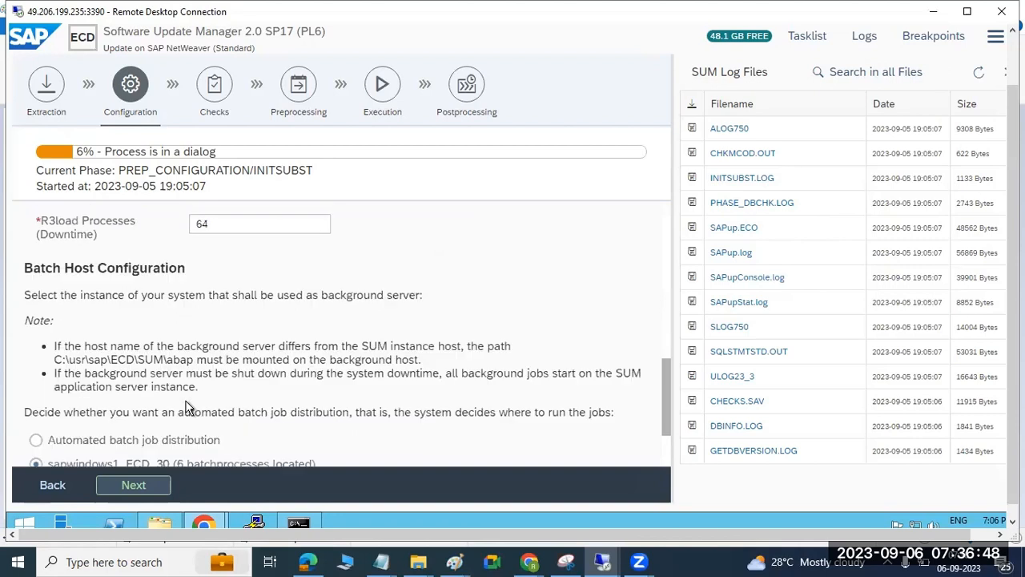
{"action": "scroll", "coordinate": [185, 407], "scroll_direction": "down", "scroll_amount": 2}
{"action": "scroll", "coordinate": [190, 400], "scroll_direction": "up", "scroll_amount": 5}
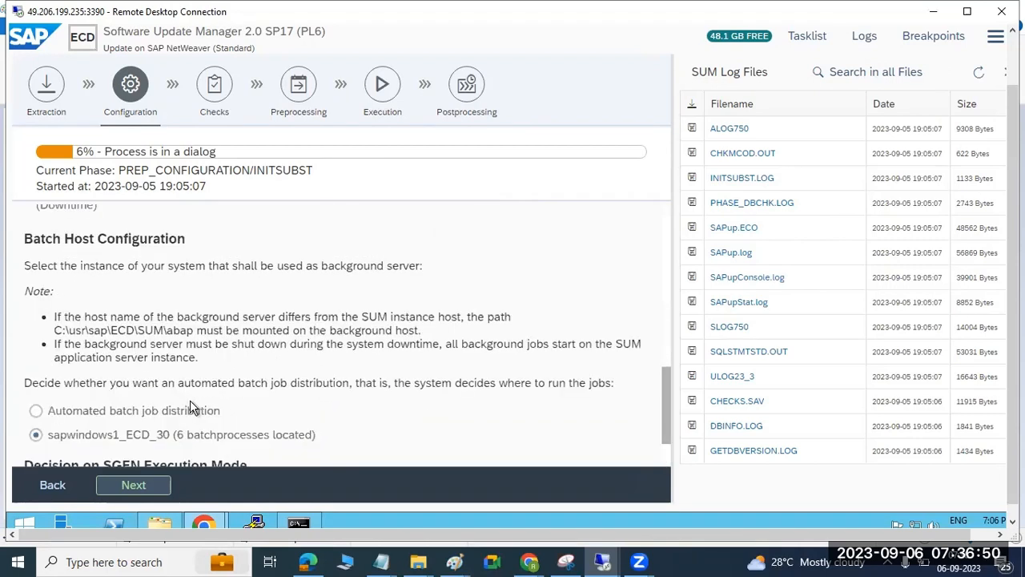
Step: Check the remote server's CPU details, including virtual processors, and its logged-on users in Task Manager, and close it
{"action": "right_click", "coordinate": [372, 519]}
{"action": "left_click", "coordinate": [412, 475]}
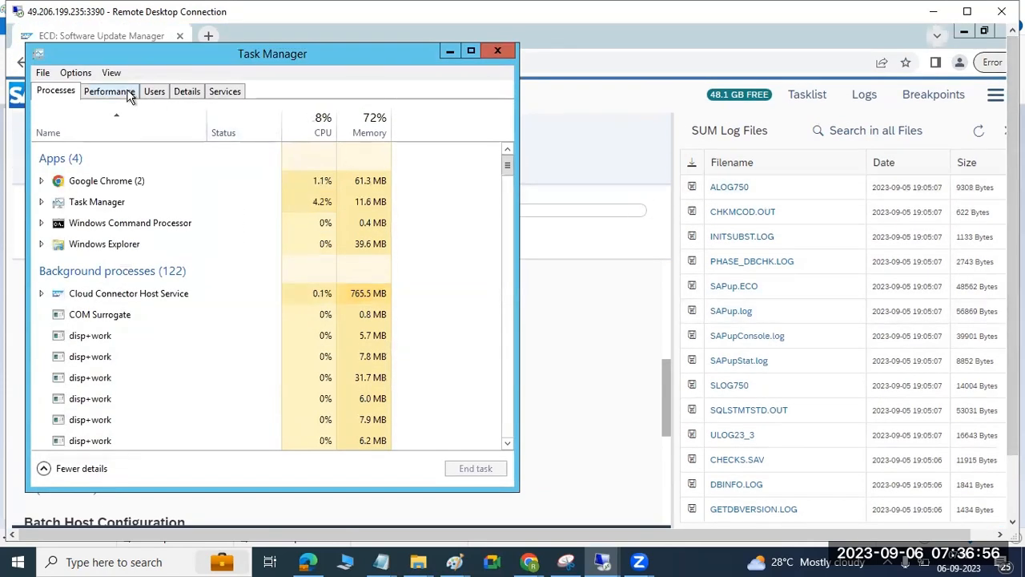
{"action": "left_click", "coordinate": [120, 87]}
{"action": "left_click", "coordinate": [101, 131]}
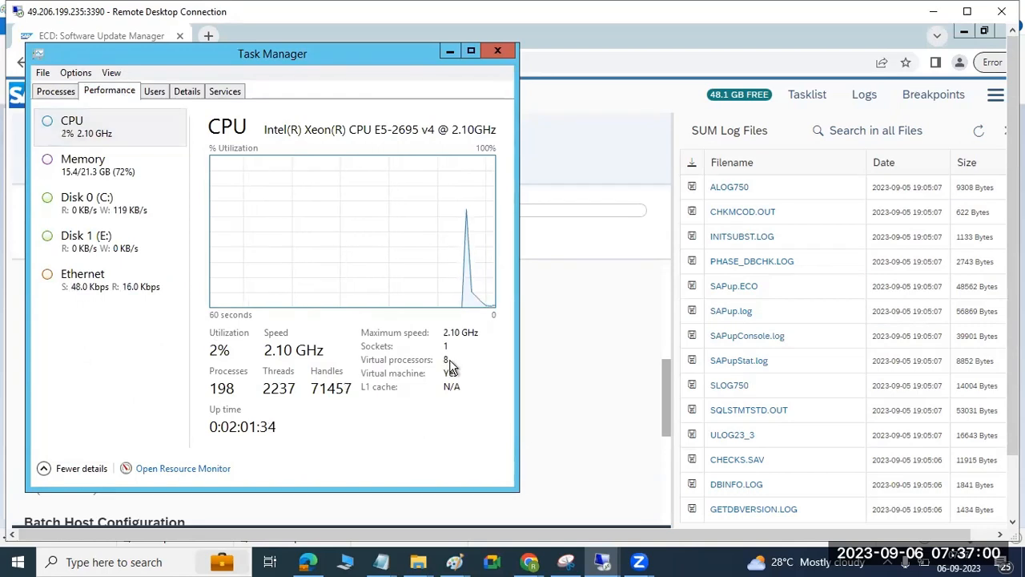
{"action": "left_click_drag", "start_coordinate": [323, 71], "coordinate": [349, 104]}
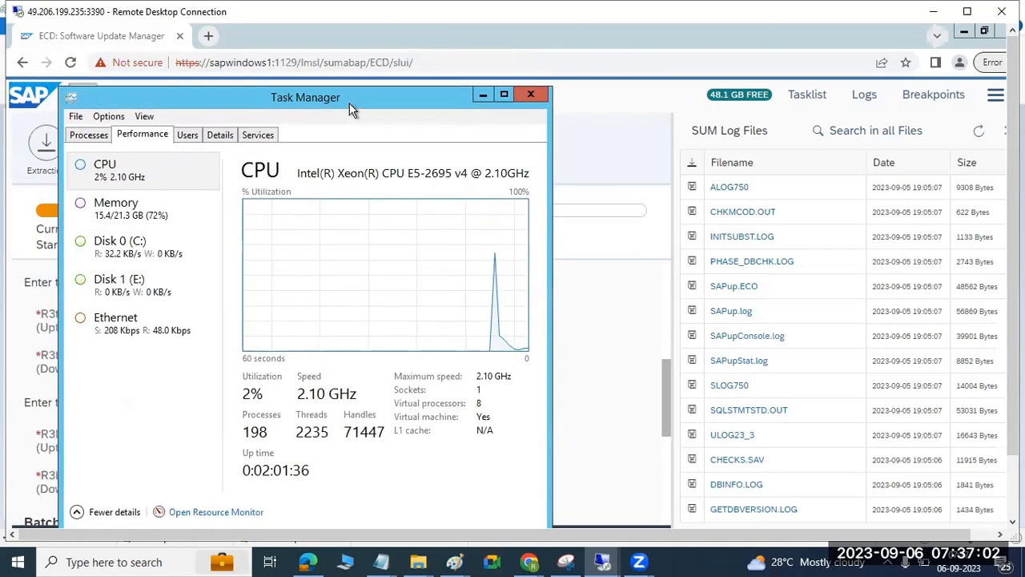
{"action": "left_click", "coordinate": [189, 136]}
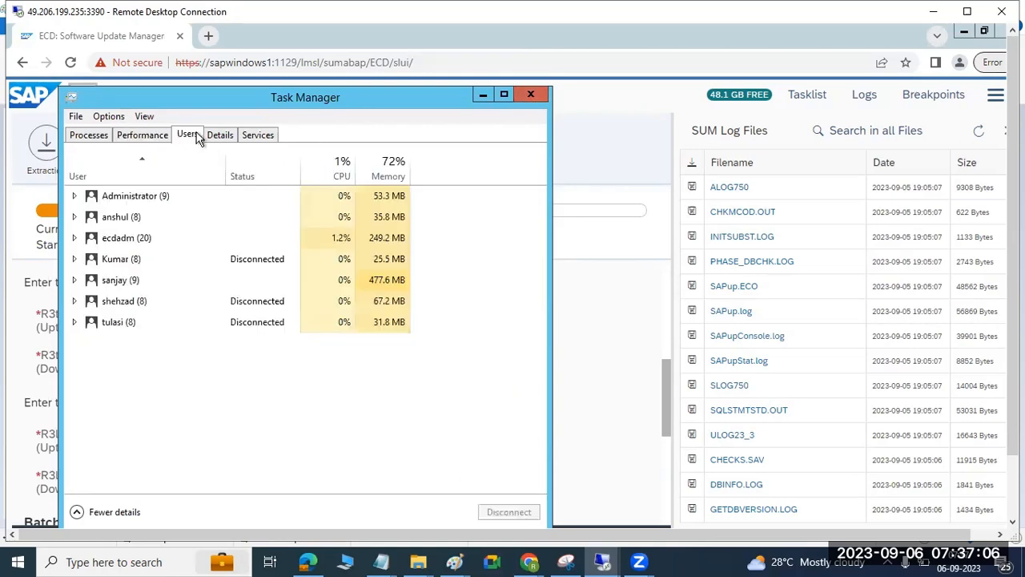
{"action": "left_click", "coordinate": [529, 95]}
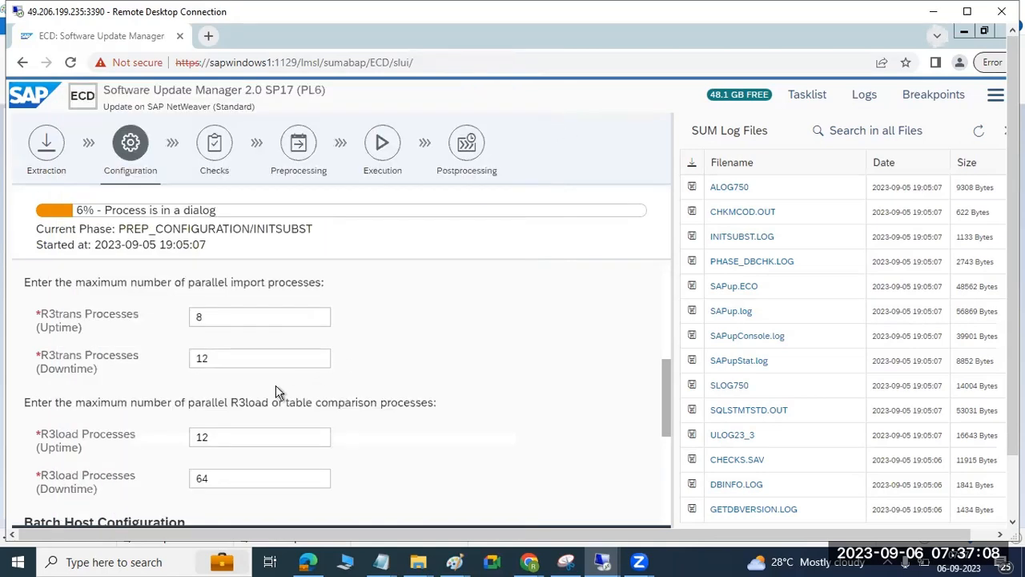
Step: Review the R3trans process counts, the batch host choice and the SGEN execution mode decision
{"action": "left_click", "coordinate": [232, 316]}
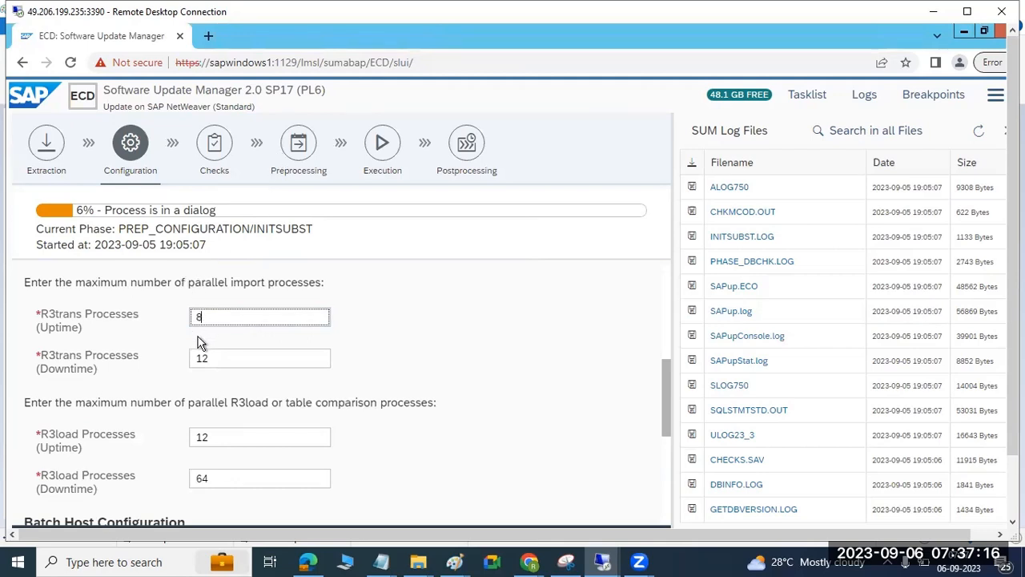
{"action": "scroll", "coordinate": [200, 343], "scroll_direction": "down", "scroll_amount": 5}
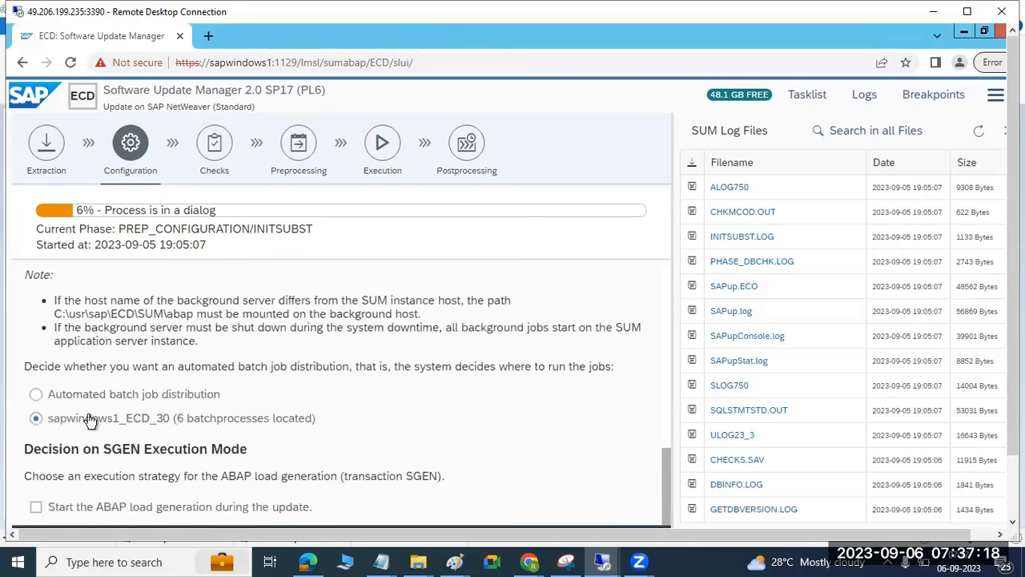
{"action": "left_click_drag", "start_coordinate": [53, 449], "coordinate": [208, 451]}
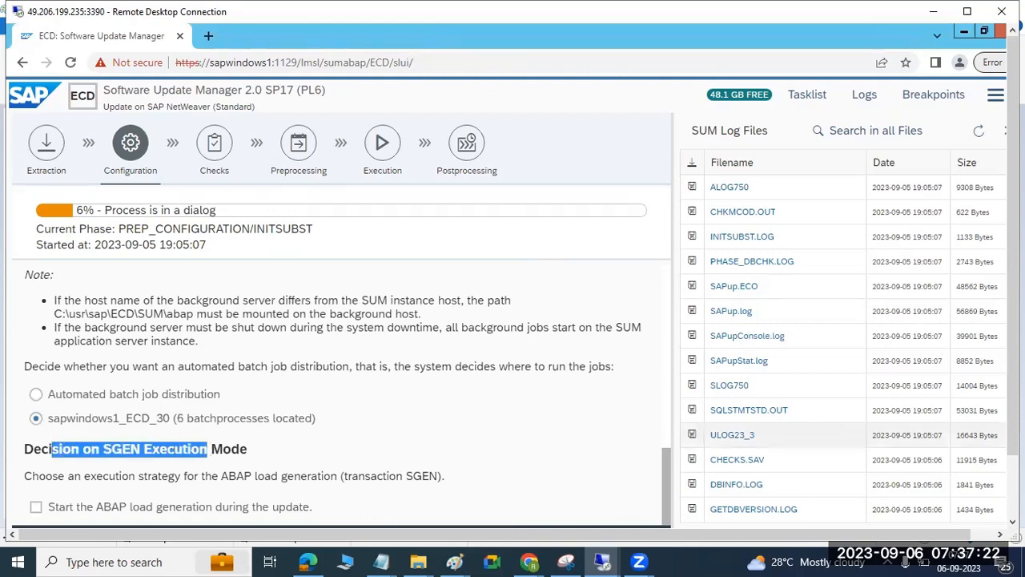
{"action": "left_click_drag", "start_coordinate": [1014, 428], "coordinate": [1014, 495]}
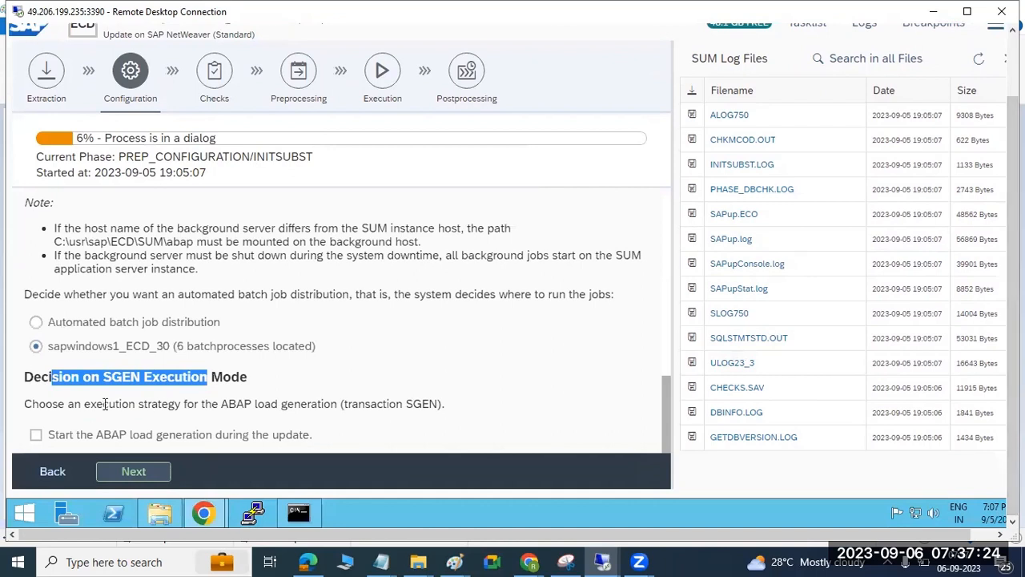
{"action": "left_click_drag", "start_coordinate": [90, 403], "coordinate": [142, 410]}
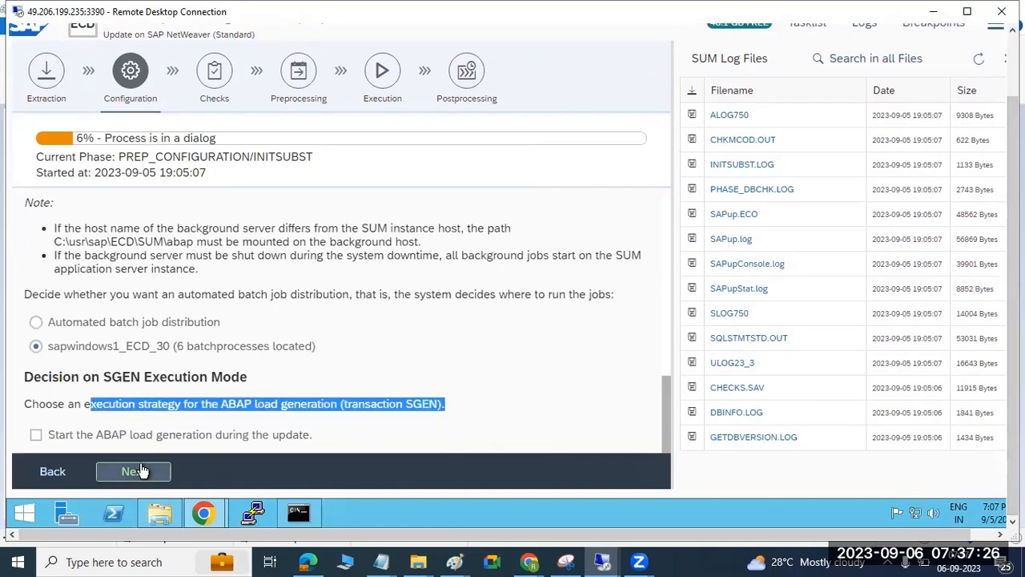
Step: Check the R3load process counts for uptime and downtime, and submit the required configuration parameters without changes
{"action": "scroll", "coordinate": [236, 353], "scroll_direction": "up", "scroll_amount": 3}
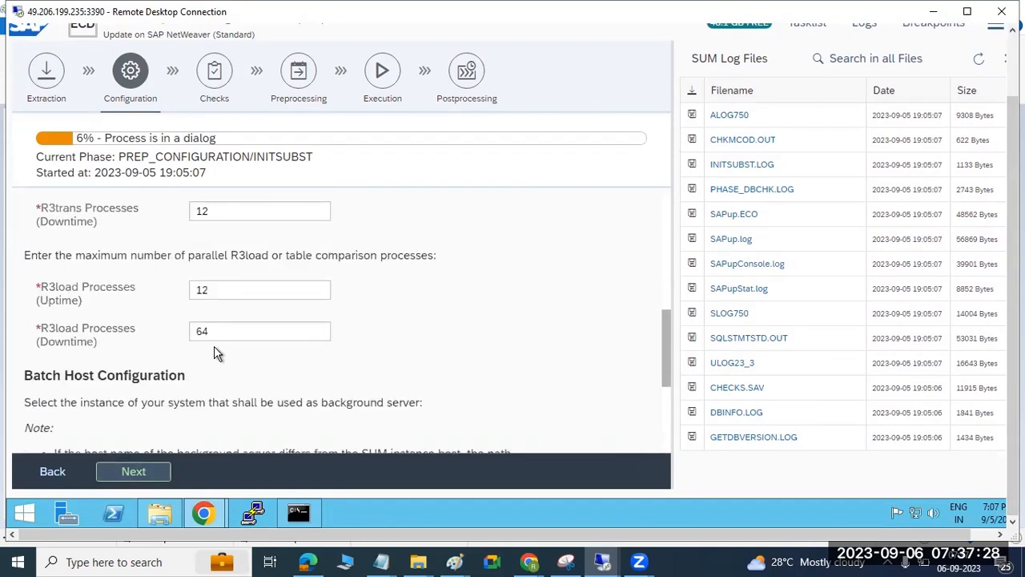
{"action": "left_click_drag", "start_coordinate": [218, 333], "coordinate": [178, 330]}
{"action": "left_click_drag", "start_coordinate": [266, 291], "coordinate": [172, 286]}
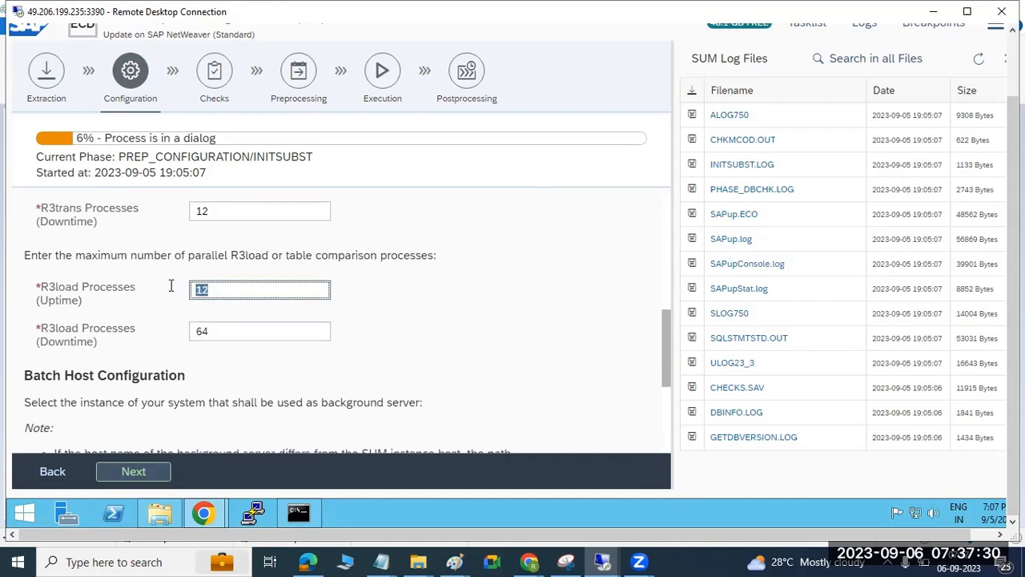
{"action": "scroll", "coordinate": [200, 307], "scroll_direction": "up", "scroll_amount": 3}
{"action": "scroll", "coordinate": [200, 305], "scroll_direction": "up", "scroll_amount": 3}
{"action": "scroll", "coordinate": [195, 382], "scroll_direction": "down", "scroll_amount": 6}
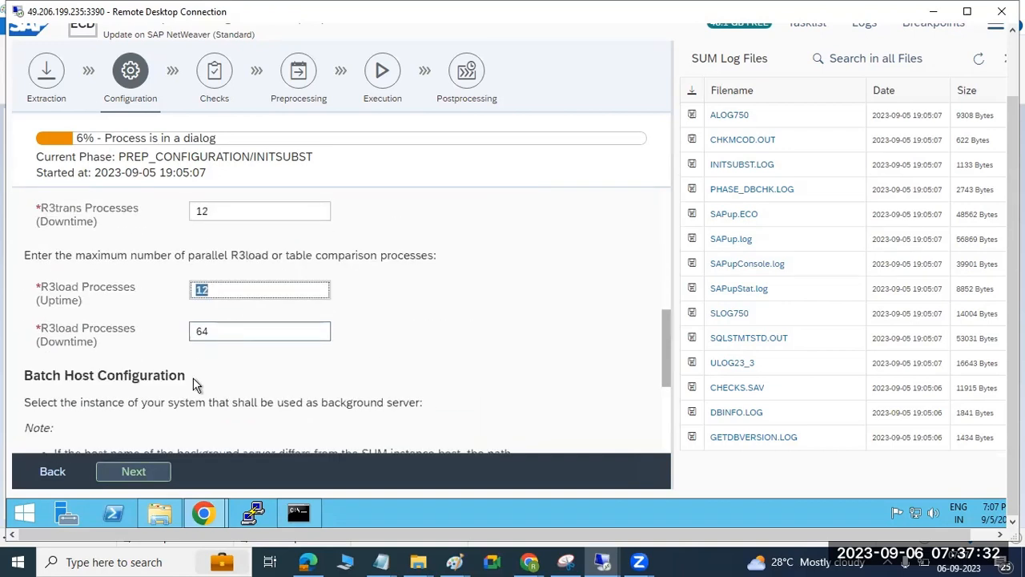
{"action": "left_click", "coordinate": [133, 471]}
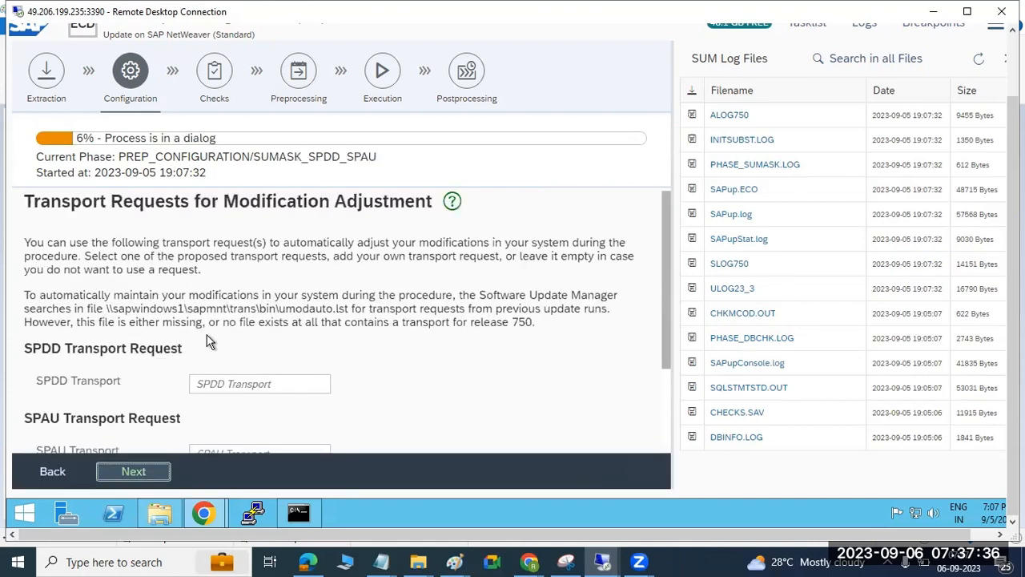
Step: Continue with the SPDD and SPAU transport fields empty and no single transport requests included
{"action": "scroll", "coordinate": [207, 342], "scroll_direction": "down", "scroll_amount": 2}
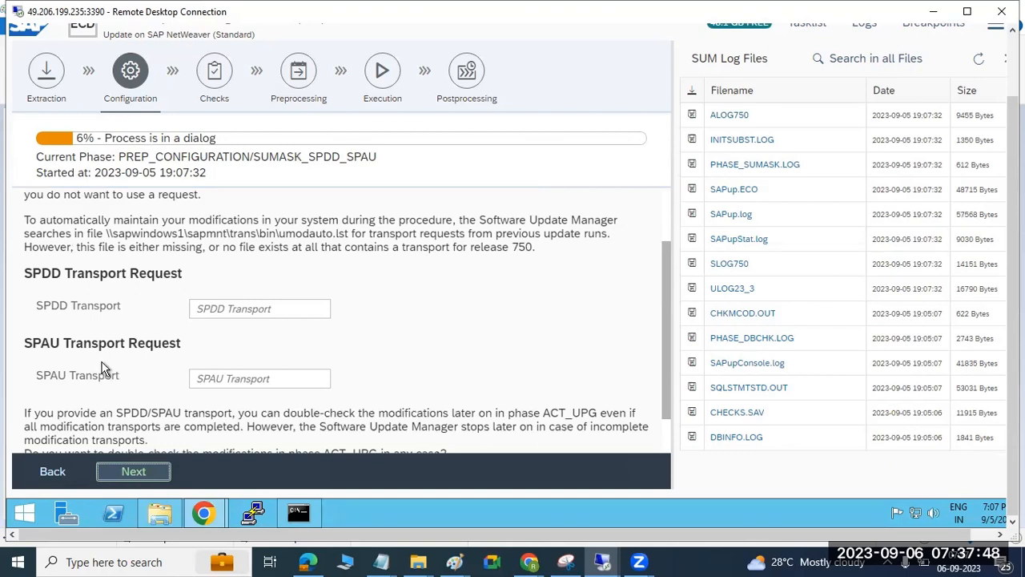
{"action": "left_click", "coordinate": [221, 314]}
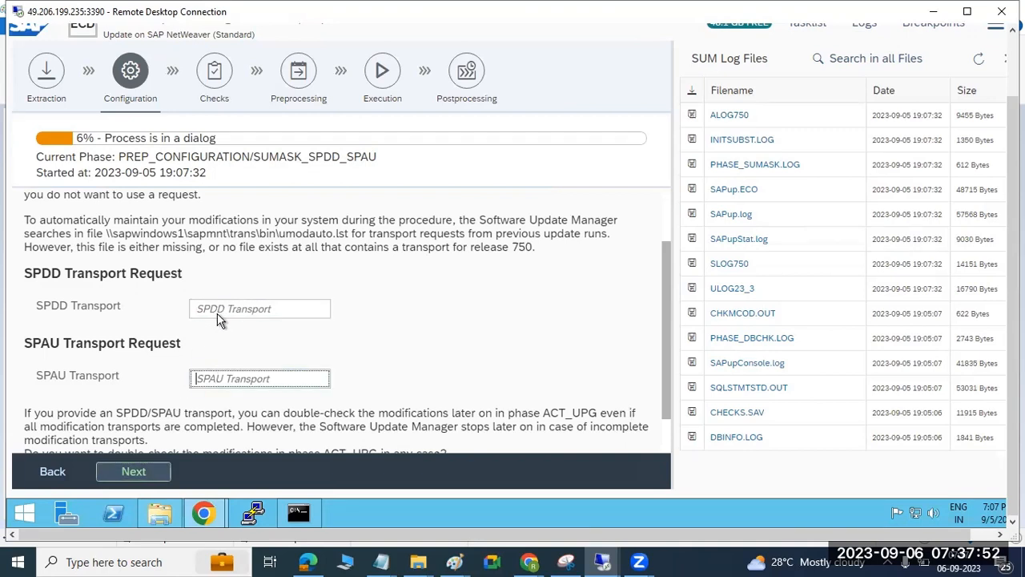
{"action": "left_click", "coordinate": [116, 470]}
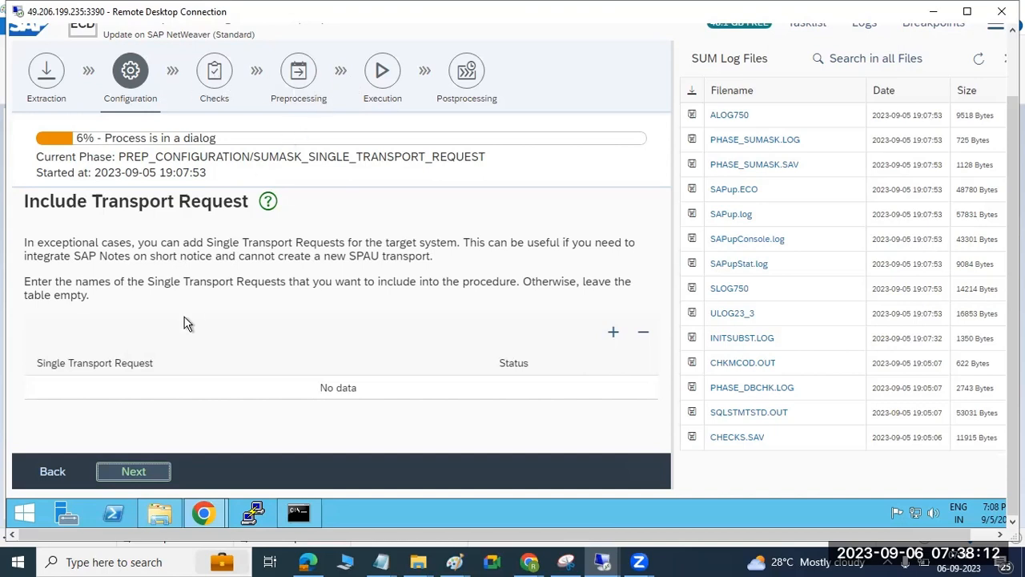
{"action": "left_click_drag", "start_coordinate": [82, 207], "coordinate": [192, 201]}
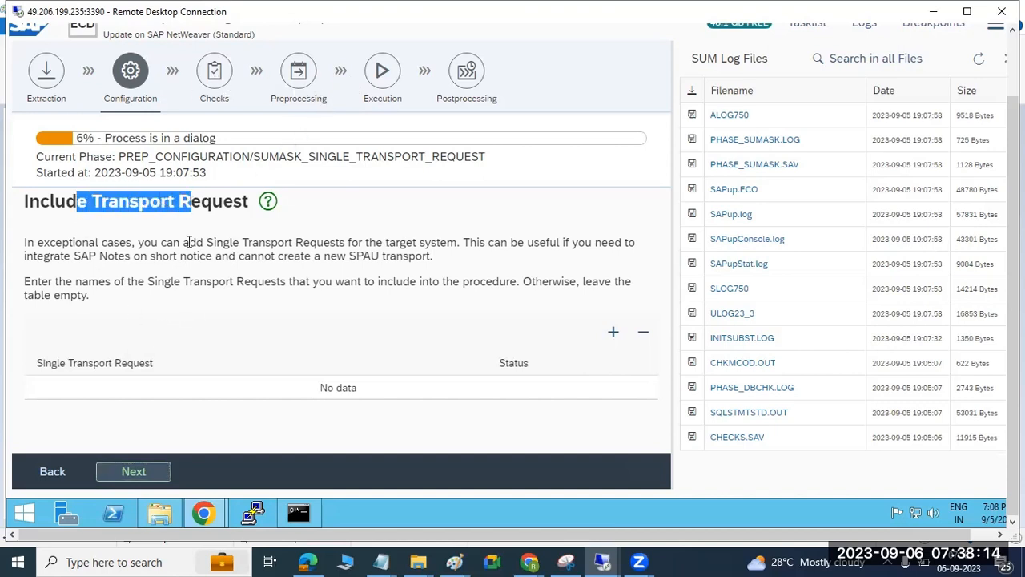
{"action": "left_click", "coordinate": [128, 474]}
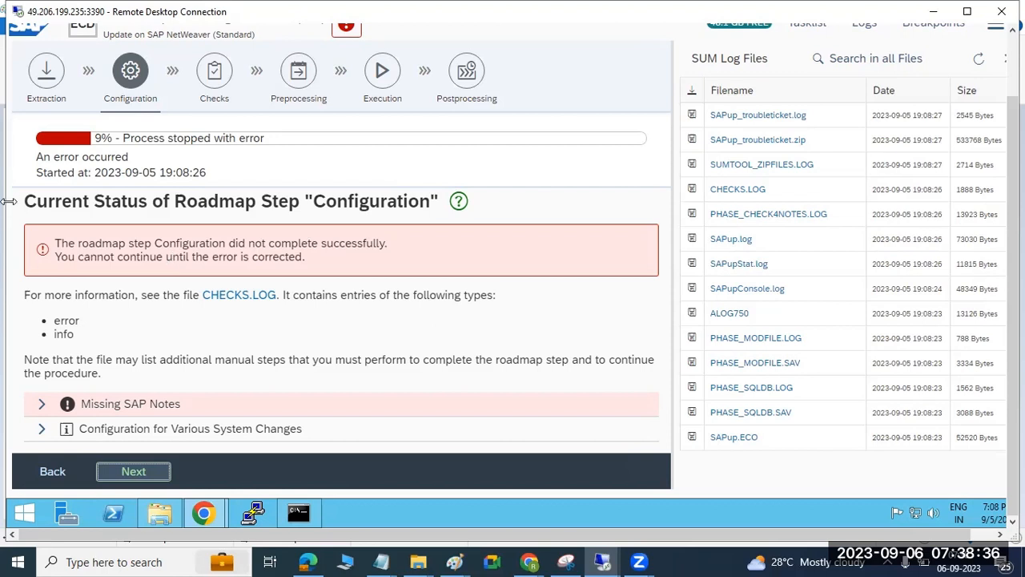
Step: Switch to the Paint notes and add "--------------------implement the missing notes in SAP" after "2)Configuration"
{"action": "left_click", "coordinate": [117, 103]}
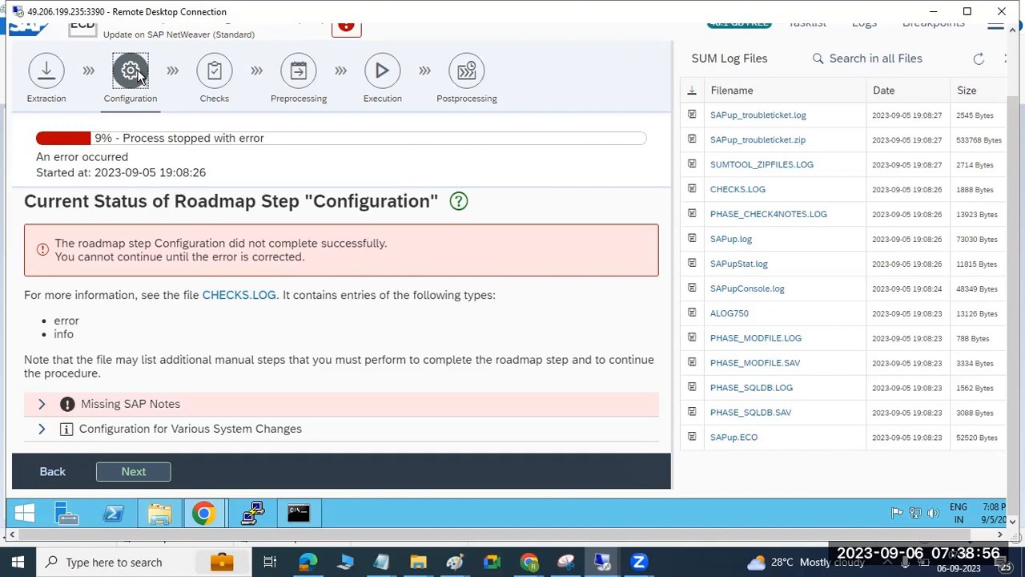
{"action": "left_click", "coordinate": [454, 562]}
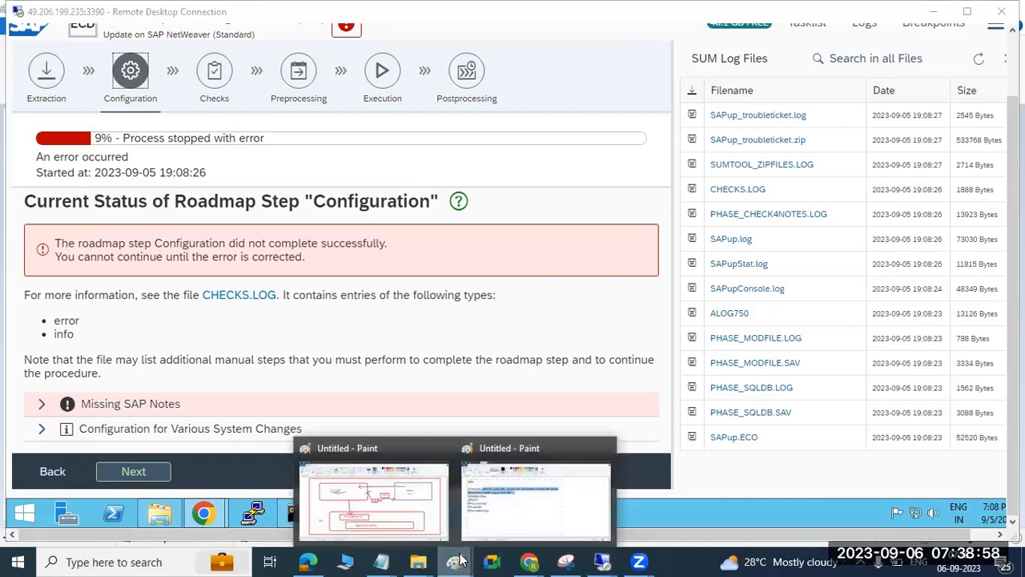
{"action": "left_click", "coordinate": [516, 520]}
{"action": "left_click", "coordinate": [222, 241]}
{"action": "type", "text": "-------------"}
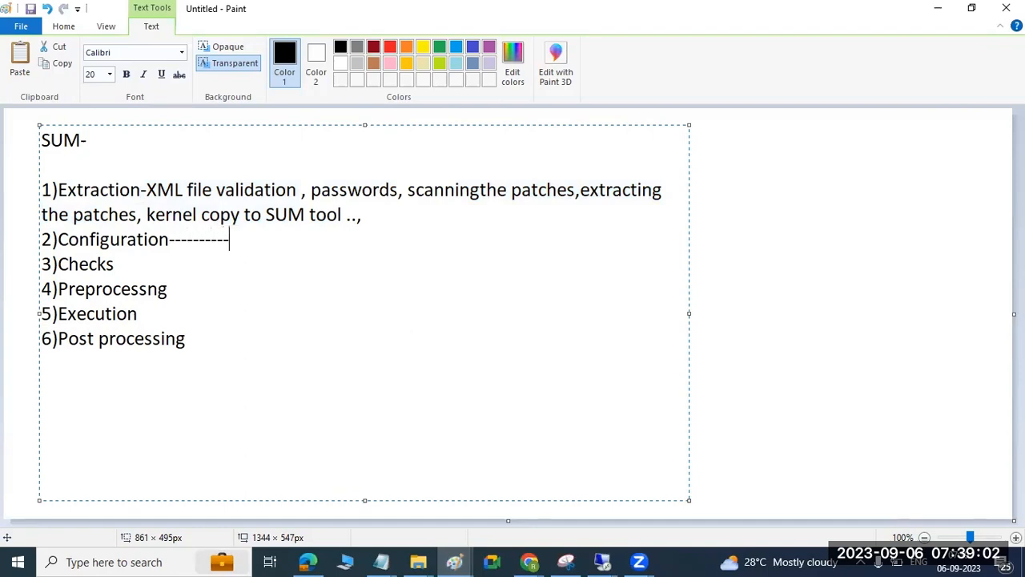
{"action": "type", "text": "-------"}
{"action": "type", "text": "implement the m"}
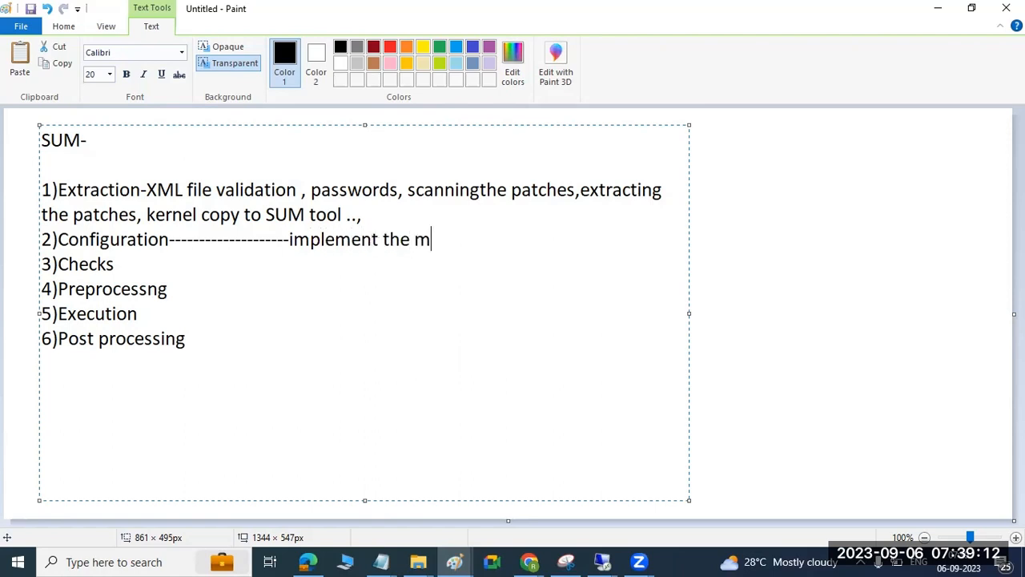
{"action": "type", "text": "issinf not=="}
{"action": "key", "text": "BackSpace"}
{"action": "key", "text": "BackSpace"}
{"action": "key", "text": "BackSpace"}
{"action": "key", "text": "BackSpace"}
{"action": "key", "text": "BackSpace"}
{"action": "key", "text": "BackSpace"}
{"action": "key", "text": "BackSpace"}
{"action": "type", "text": "d"}
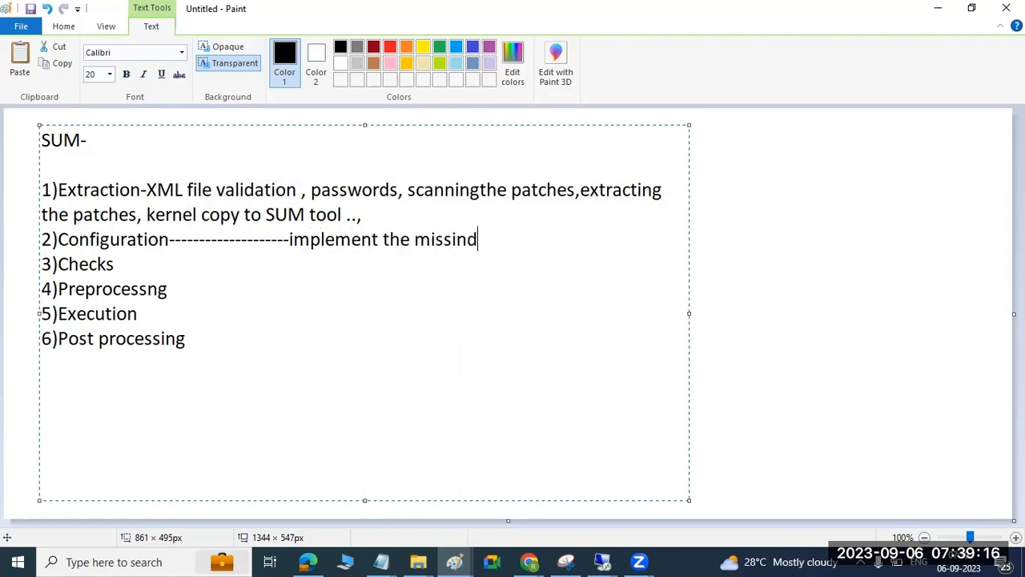
{"action": "key", "text": "BackSpace"}
{"action": "type", "text": "g note"}
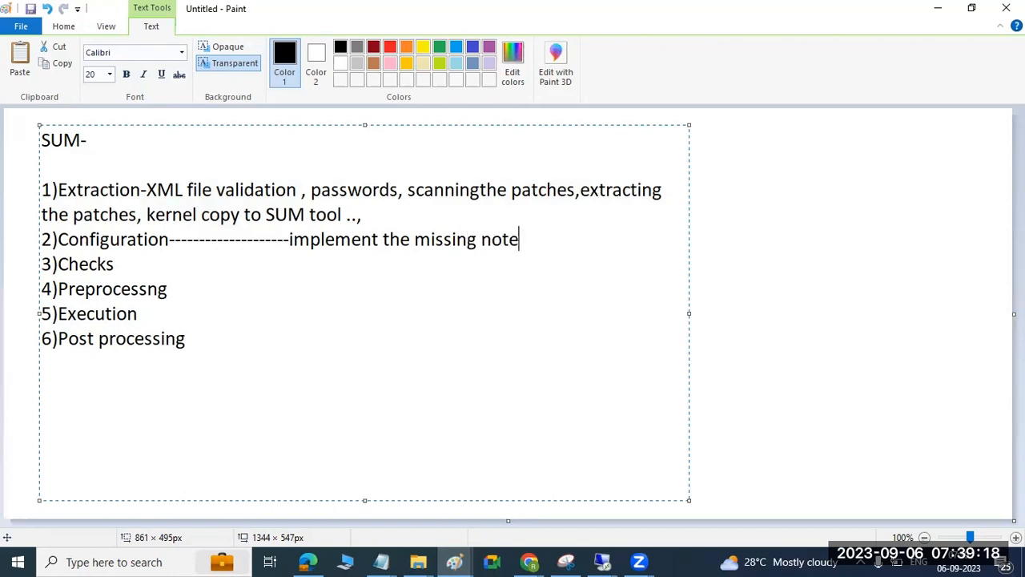
{"action": "type", "text": "s in SAP"}
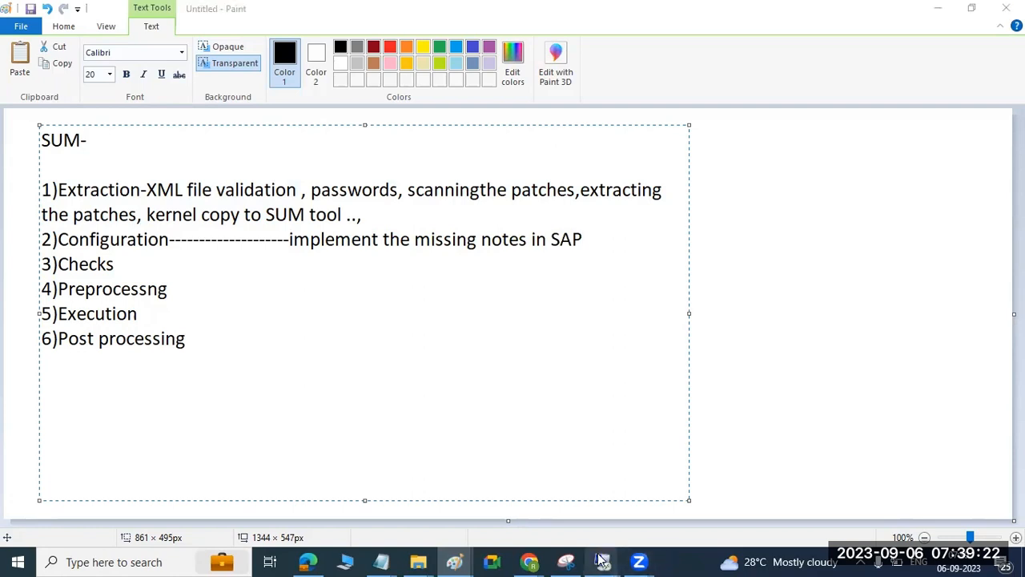
Step: Return to Software Update Manager in Remote Desktop, expand Missing SAP Notes, and examine the instructions and listed notes
{"action": "mouse_move", "coordinate": [602, 562]}
{"action": "left_click", "coordinate": [634, 444]}
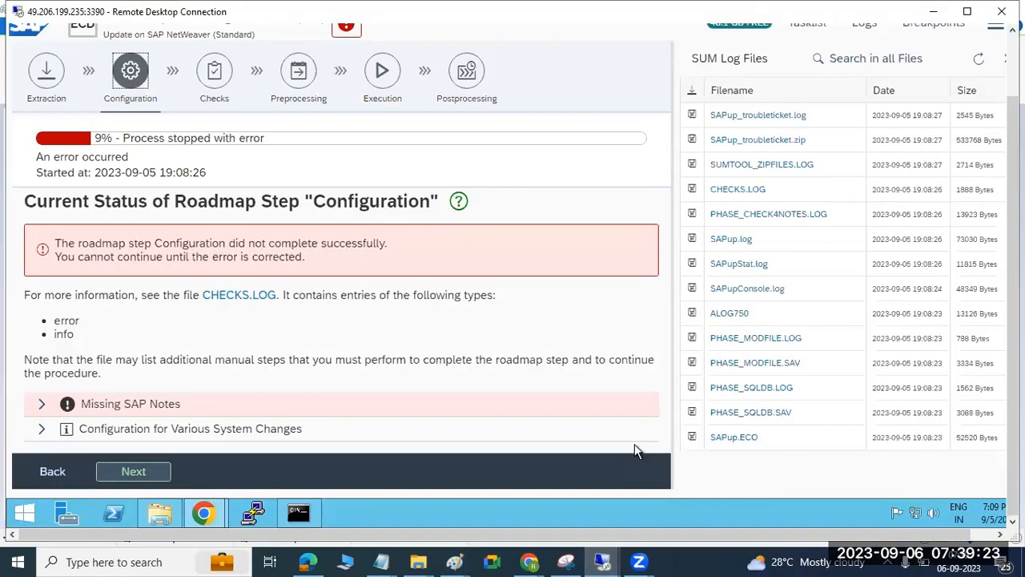
{"action": "left_click", "coordinate": [42, 404]}
{"action": "scroll", "coordinate": [215, 375], "scroll_direction": "down", "scroll_amount": 2}
{"action": "scroll", "coordinate": [216, 375], "scroll_direction": "down", "scroll_amount": 10}
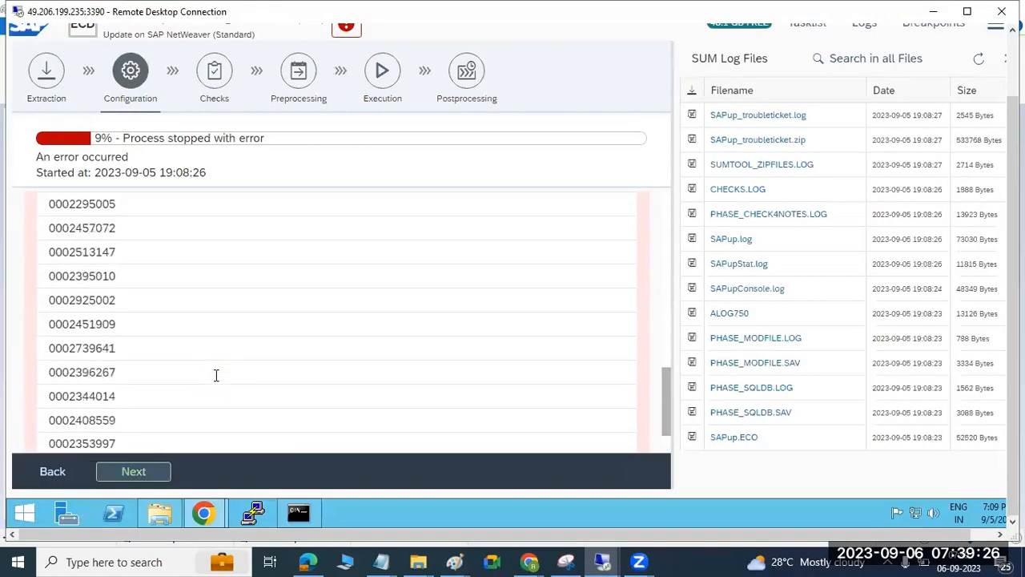
{"action": "left_click_drag", "start_coordinate": [167, 389], "coordinate": [146, 359]}
{"action": "scroll", "coordinate": [145, 359], "scroll_direction": "up", "scroll_amount": 1}
{"action": "scroll", "coordinate": [145, 359], "scroll_direction": "up", "scroll_amount": 8}
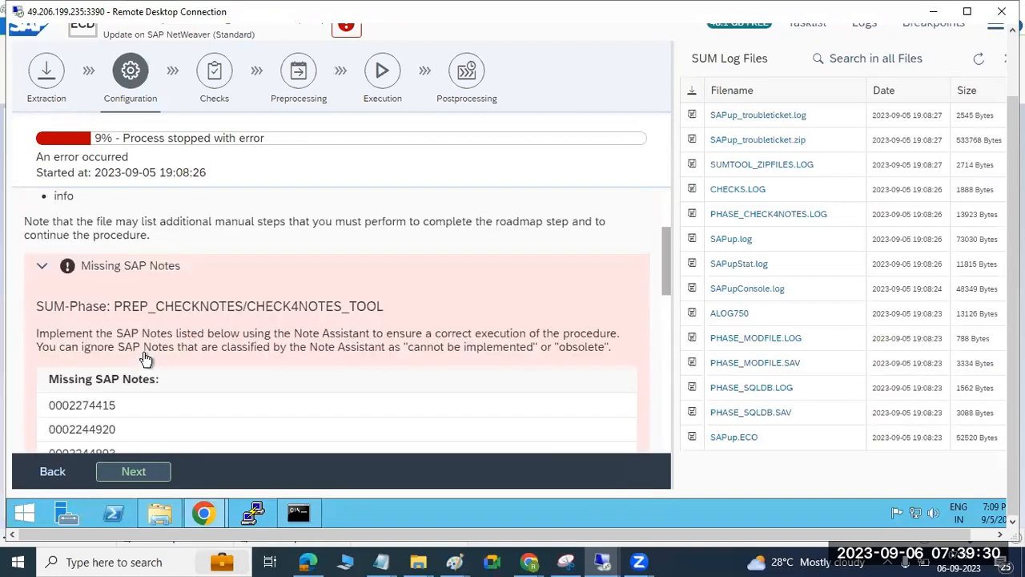
{"action": "scroll", "coordinate": [146, 359], "scroll_direction": "down", "scroll_amount": 1}
{"action": "scroll", "coordinate": [146, 359], "scroll_direction": "down", "scroll_amount": 1}
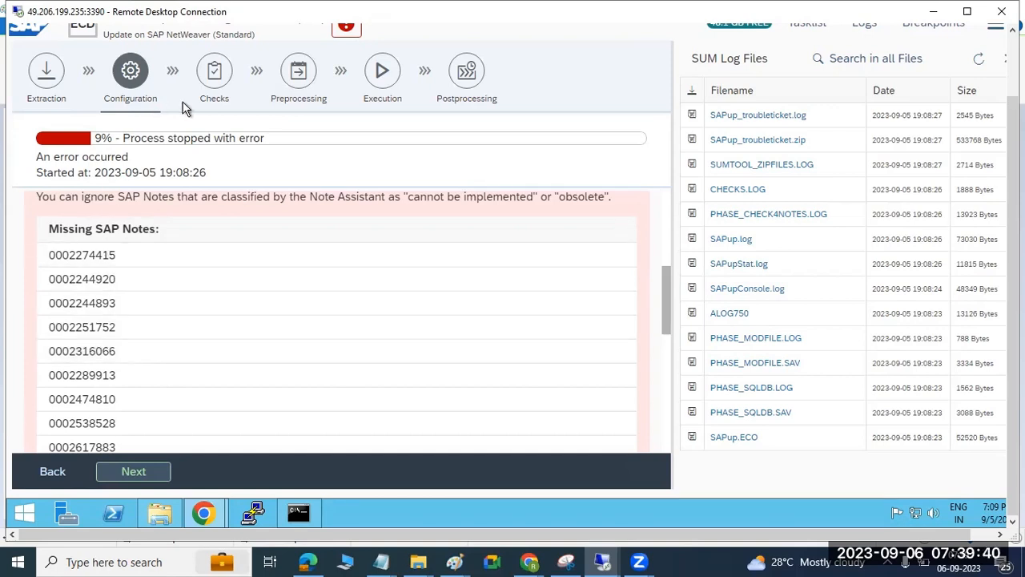
Step: Rerun the Configuration roadmap step and expand Missing SAP Notes to review the listed notes
{"action": "left_click", "coordinate": [132, 474]}
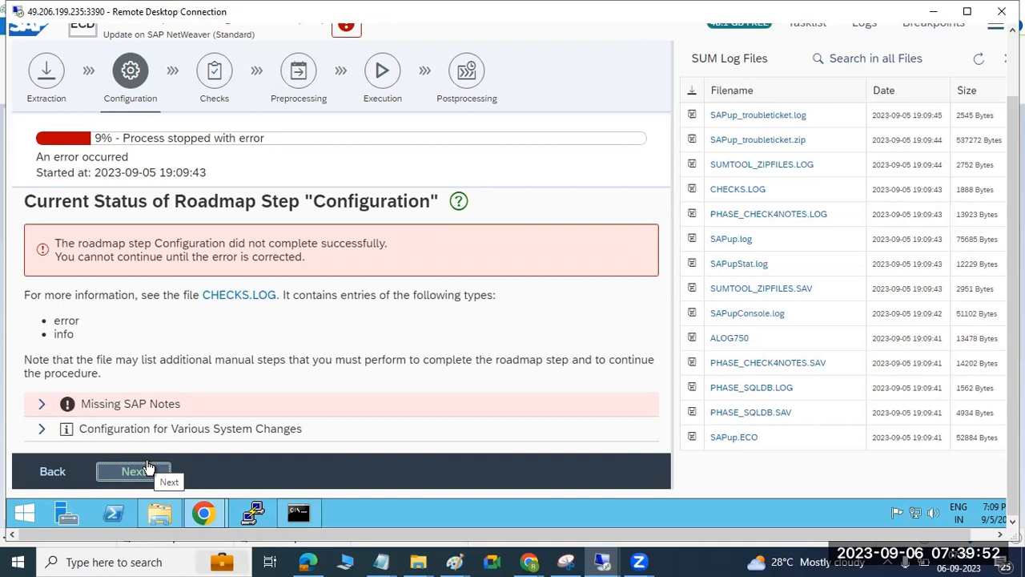
{"action": "left_click", "coordinate": [42, 404]}
{"action": "scroll", "coordinate": [268, 393], "scroll_direction": "down", "scroll_amount": 3}
{"action": "scroll", "coordinate": [272, 402], "scroll_direction": "down", "scroll_amount": 2}
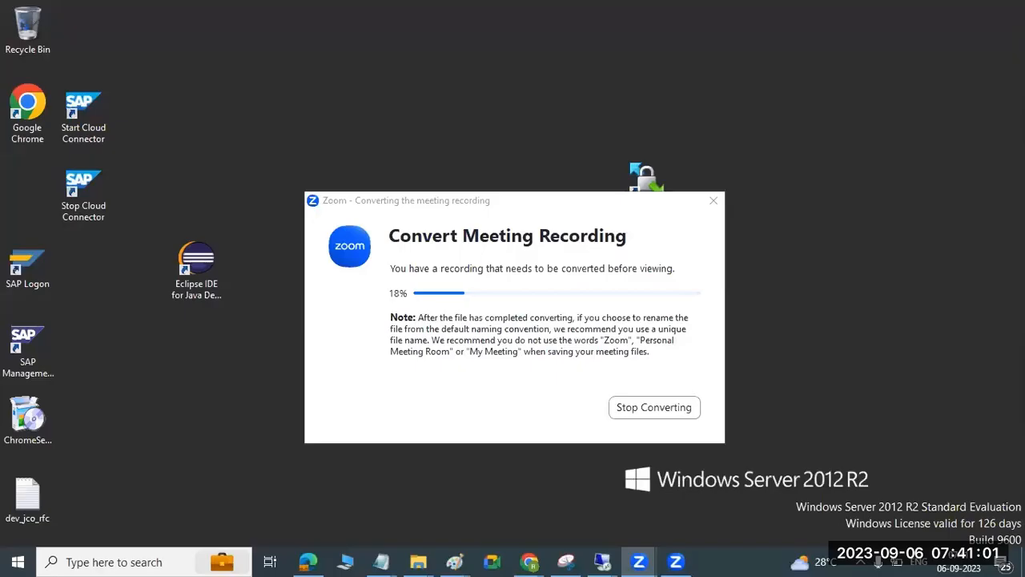
Step: Return to the Software Update Manager session and examine the missing note numbers and the instructions on additional manual steps
{"action": "mouse_move", "coordinate": [602, 562]}
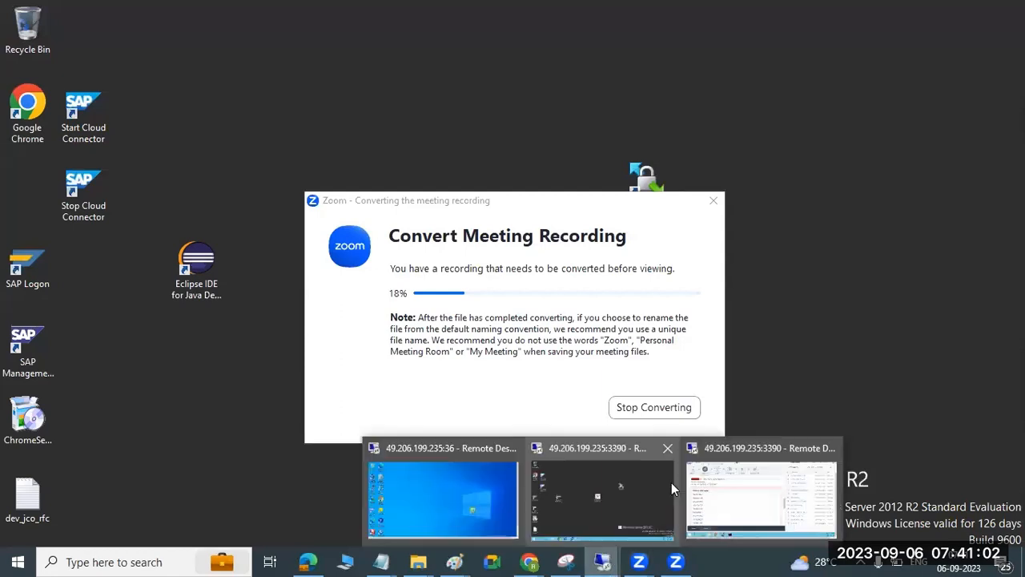
{"action": "left_click", "coordinate": [764, 487]}
{"action": "left_click_drag", "start_coordinate": [50, 246], "coordinate": [146, 419]}
{"action": "scroll", "coordinate": [179, 350], "scroll_direction": "up", "scroll_amount": 10}
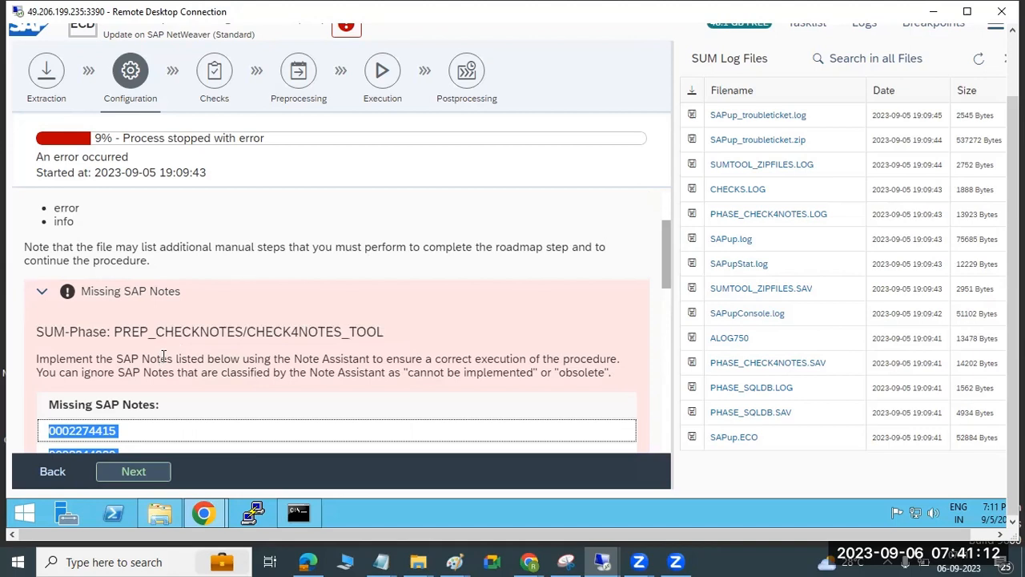
{"action": "left_click_drag", "start_coordinate": [203, 247], "coordinate": [263, 247]}
{"action": "scroll", "coordinate": [263, 247], "scroll_direction": "up", "scroll_amount": 2}
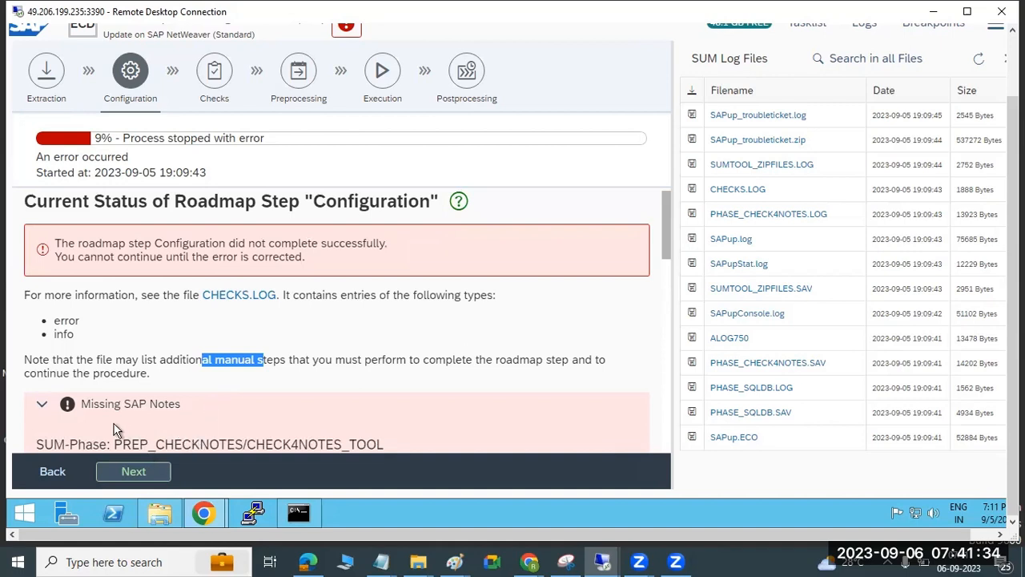
{"action": "left_click_drag", "start_coordinate": [105, 407], "coordinate": [181, 407]}
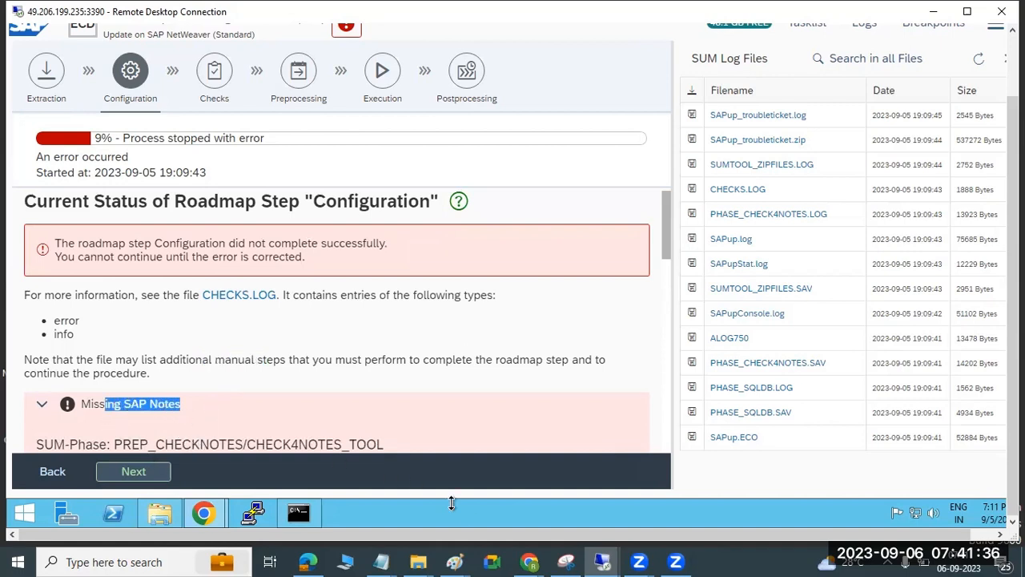
Step: Switch to the other server's Remote Desktop session and open the SAPSOFTWARES folder on drive SAP (E:)
{"action": "left_click", "coordinate": [601, 561]}
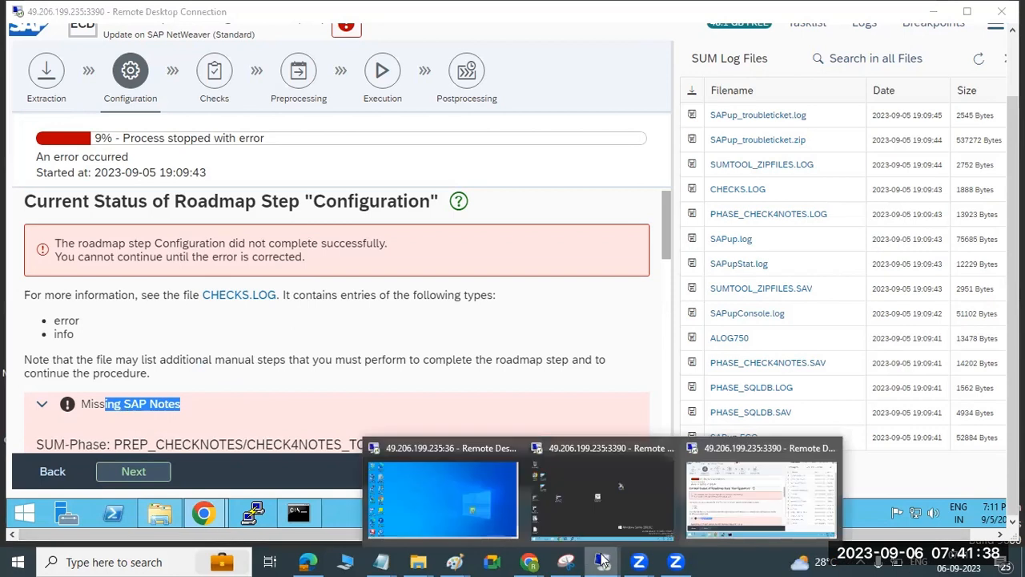
{"action": "left_click", "coordinate": [601, 496]}
{"action": "left_click", "coordinate": [145, 563]}
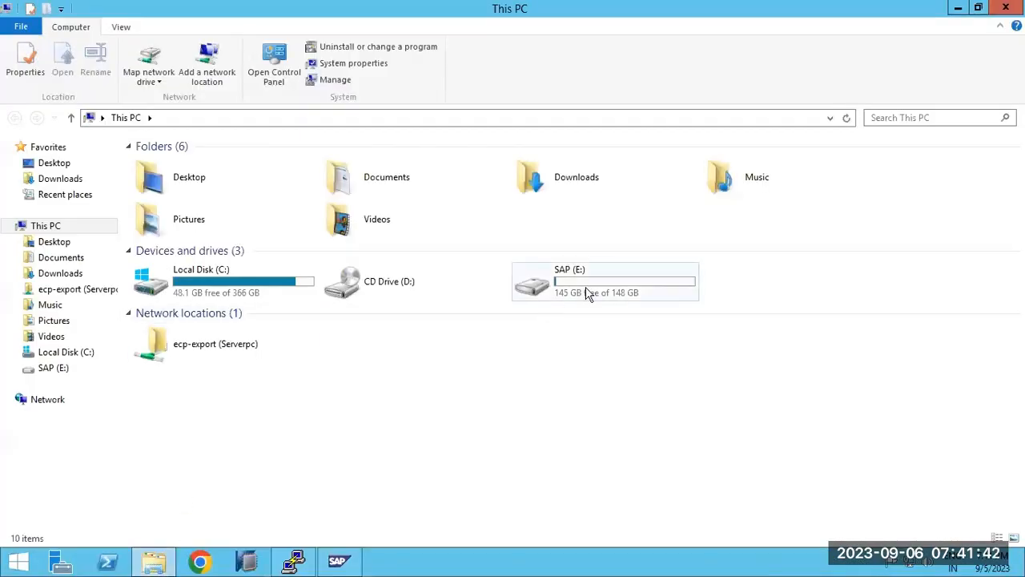
{"action": "double_click", "coordinate": [588, 293]}
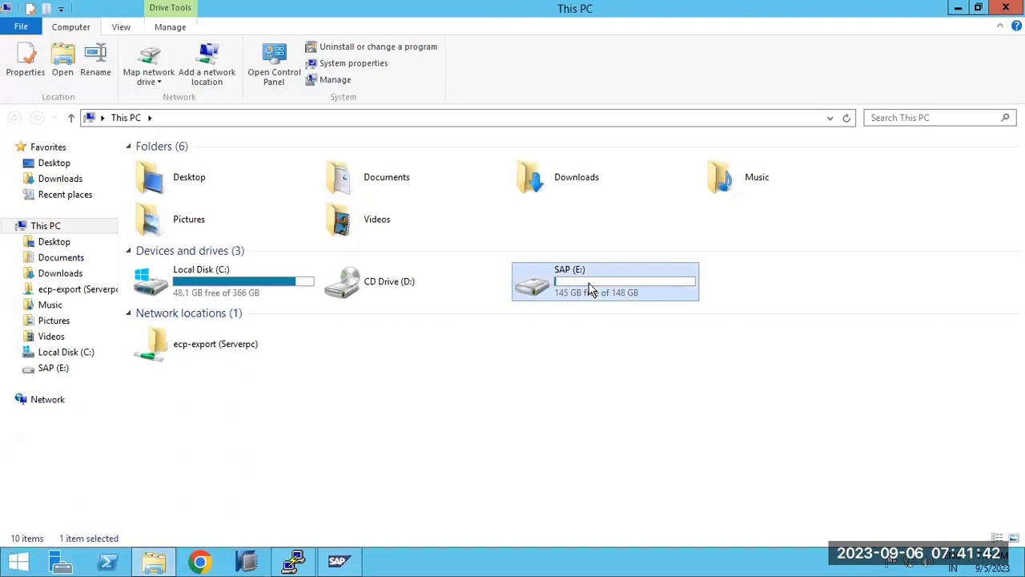
{"action": "double_click", "coordinate": [187, 169]}
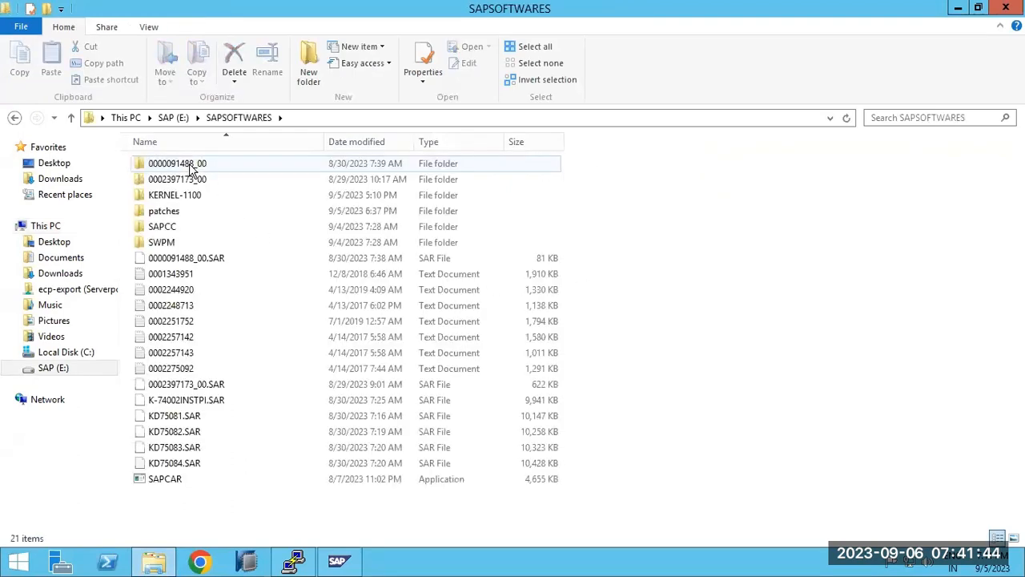
Step: Look inside the SWPM and KERNEL-1100 folders, returning to SAPSOFTWARES after each
{"action": "double_click", "coordinate": [183, 239]}
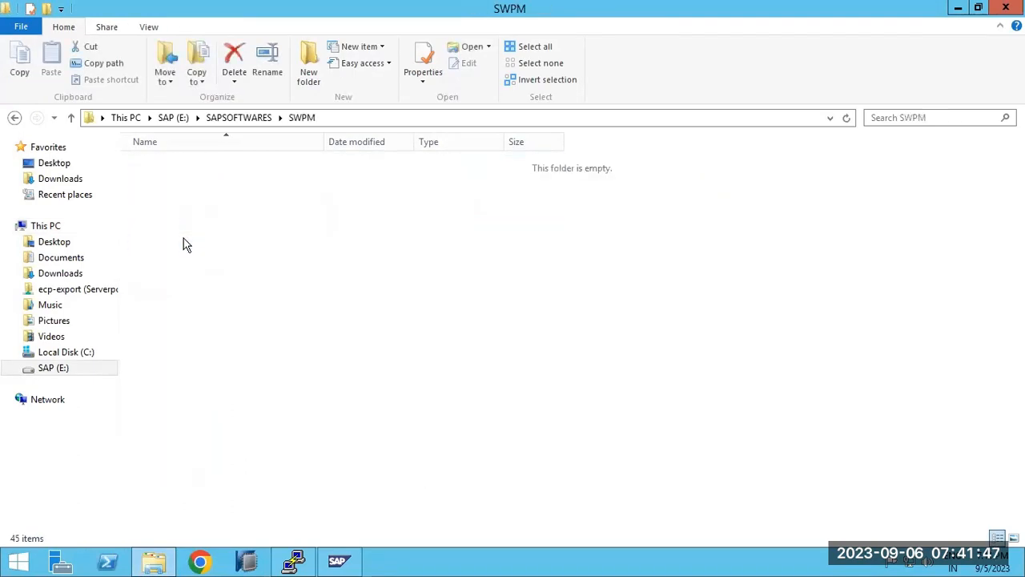
{"action": "left_click", "coordinate": [242, 117]}
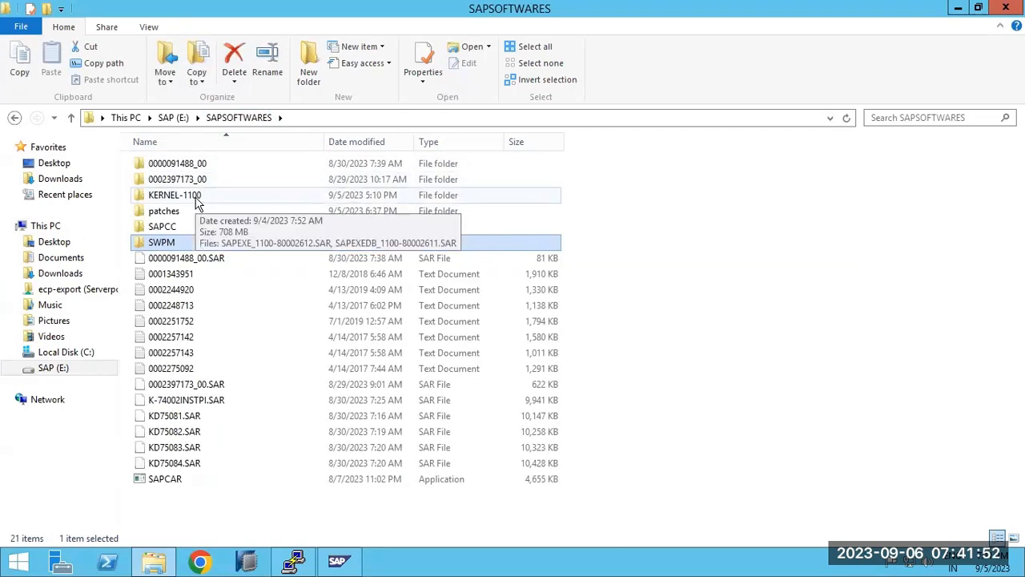
{"action": "double_click", "coordinate": [199, 200]}
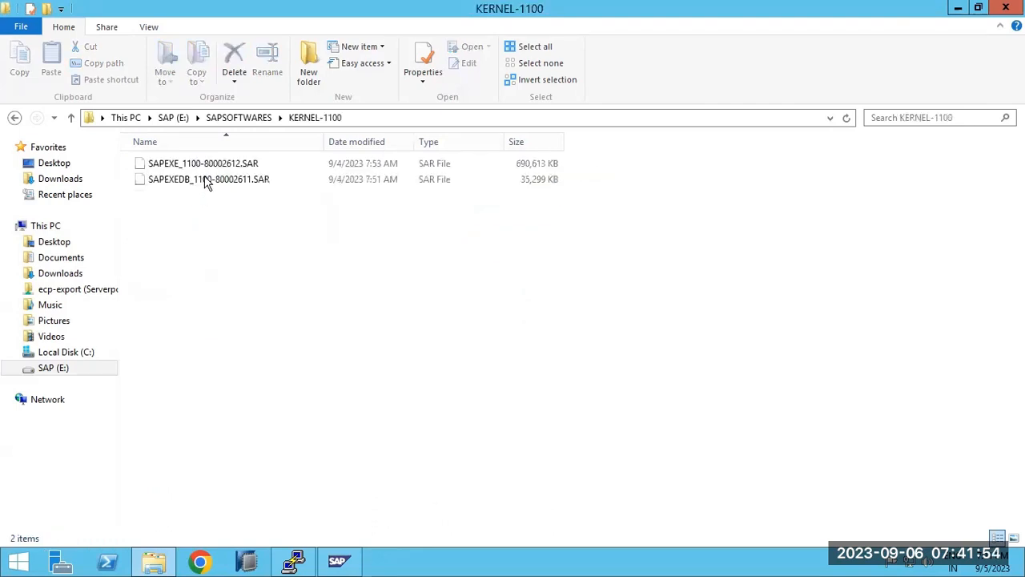
{"action": "left_click", "coordinate": [225, 120]}
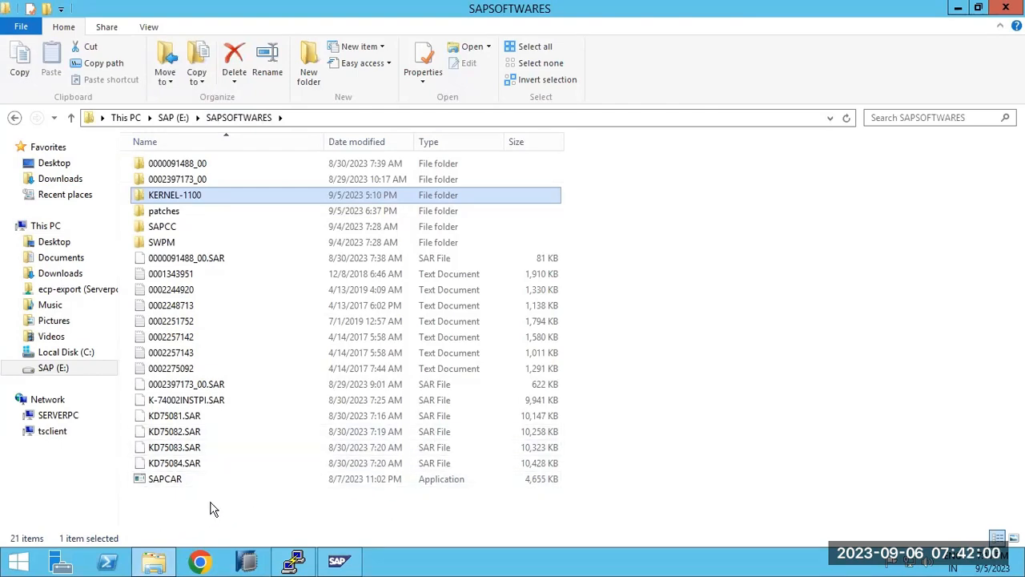
Step: Create a new folder named SNOTES in SAPSOFTWARES
{"action": "right_click", "coordinate": [208, 523]}
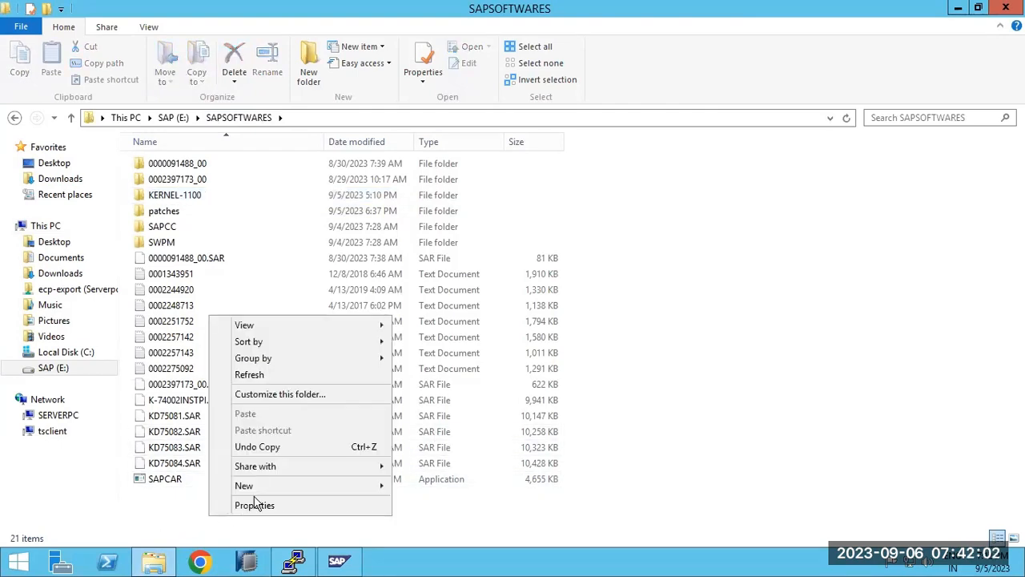
{"action": "mouse_move", "coordinate": [308, 486]}
{"action": "left_click", "coordinate": [444, 353]}
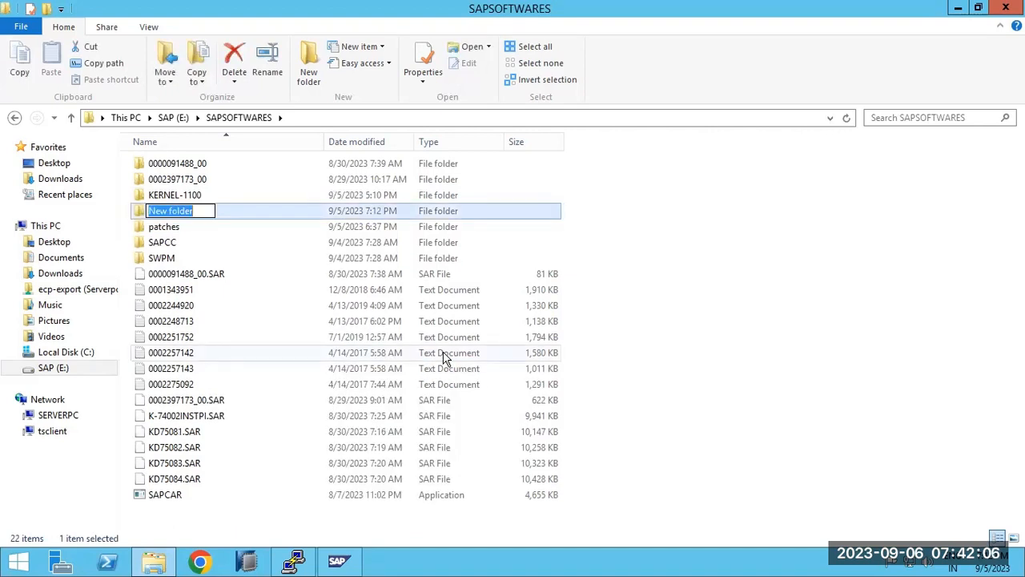
{"action": "type", "text": "not"}
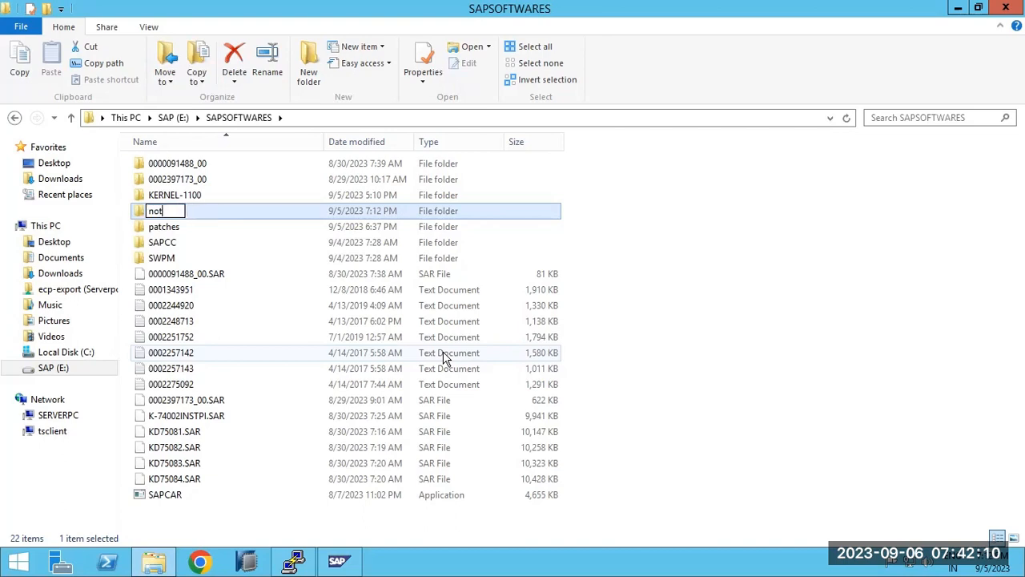
{"action": "type", "text": "SNOTES"}
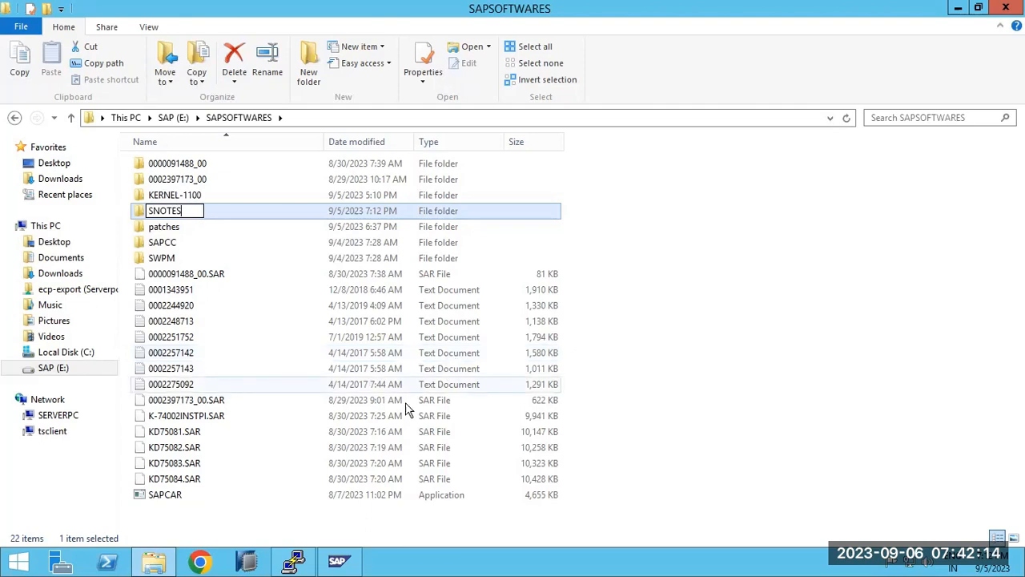
{"action": "left_click", "coordinate": [221, 525]}
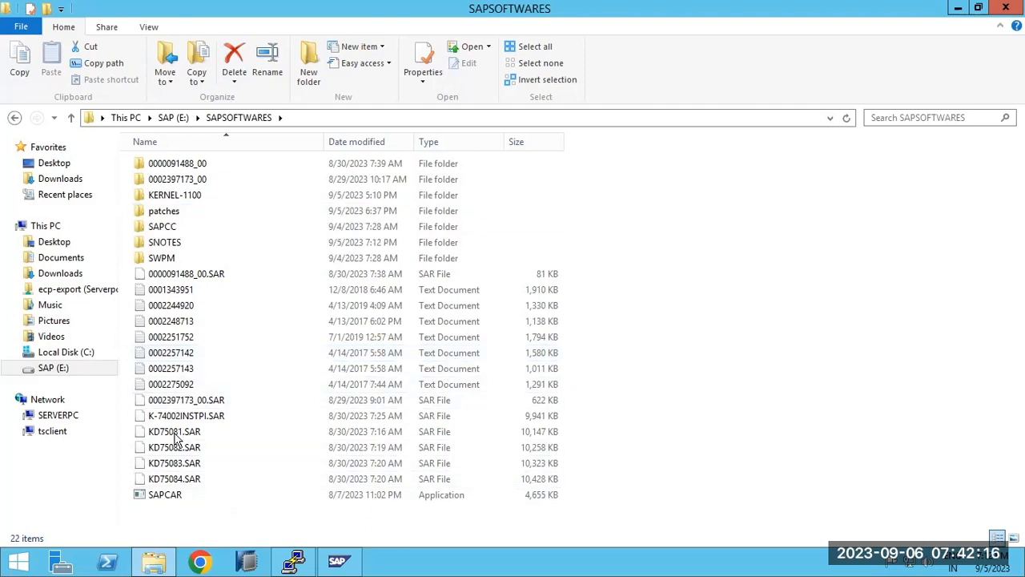
Step: Look through Local Disk (C:), SAP (E:) and Downloads on the server, and return to the This PC overview
{"action": "left_click", "coordinate": [54, 227]}
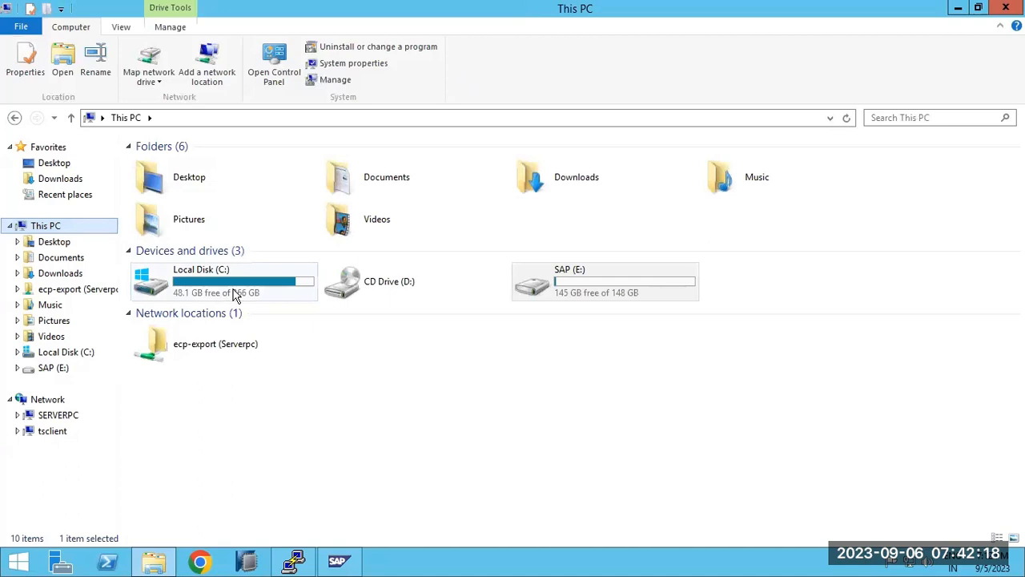
{"action": "double_click", "coordinate": [236, 296]}
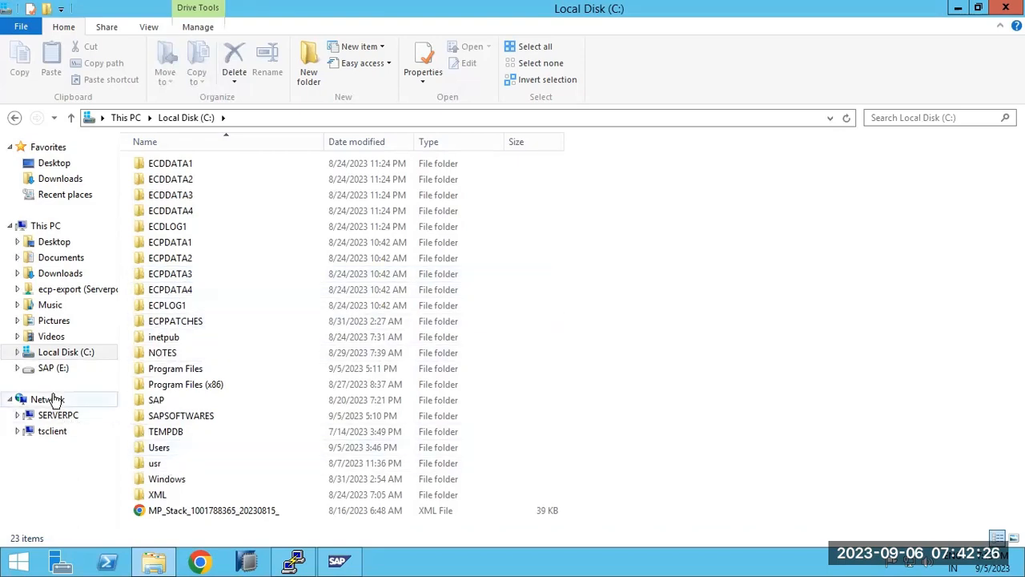
{"action": "left_click", "coordinate": [52, 369]}
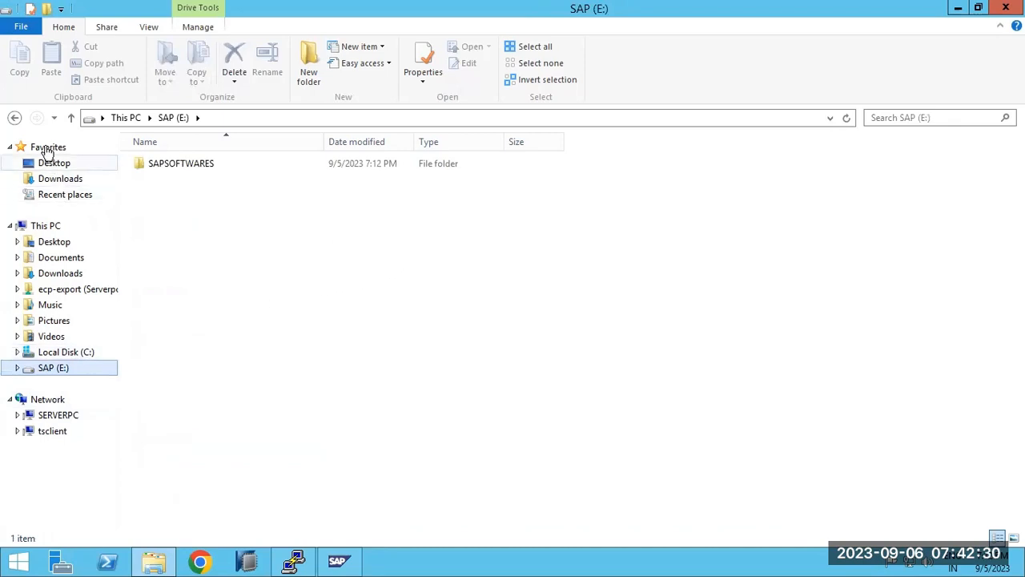
{"action": "left_click", "coordinate": [53, 228]}
{"action": "left_click", "coordinate": [591, 290]}
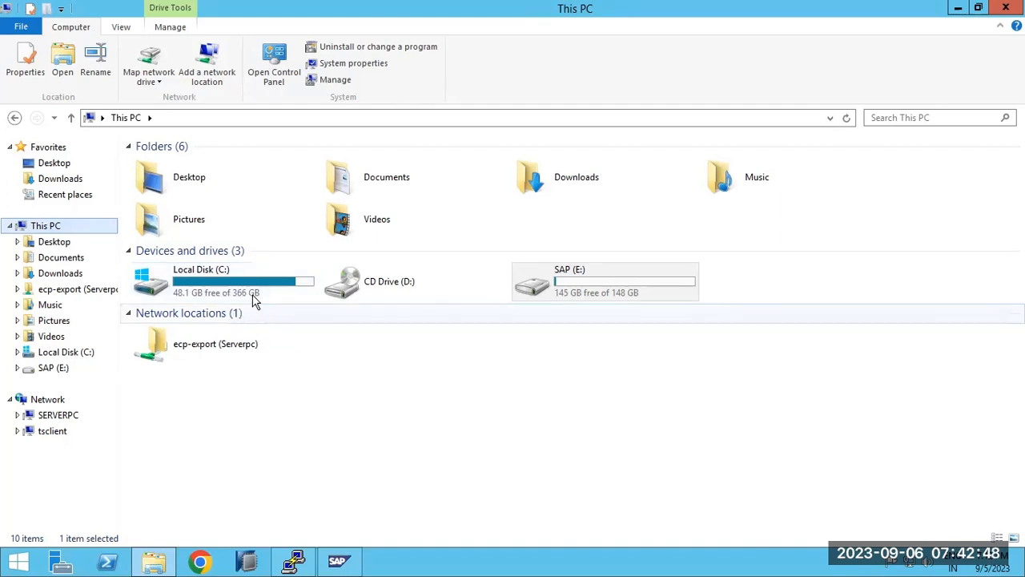
{"action": "double_click", "coordinate": [204, 291]}
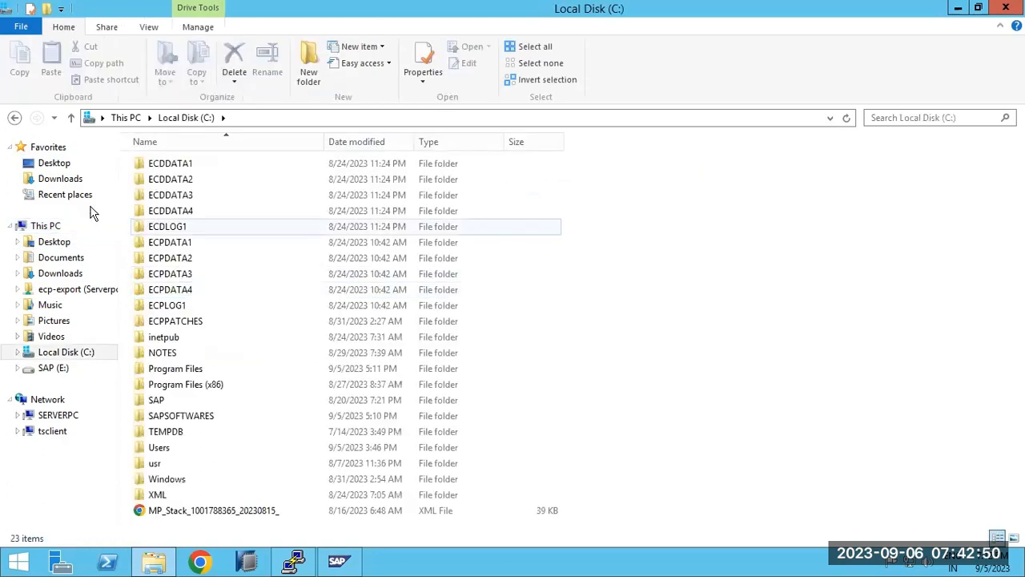
{"action": "left_click", "coordinate": [56, 180]}
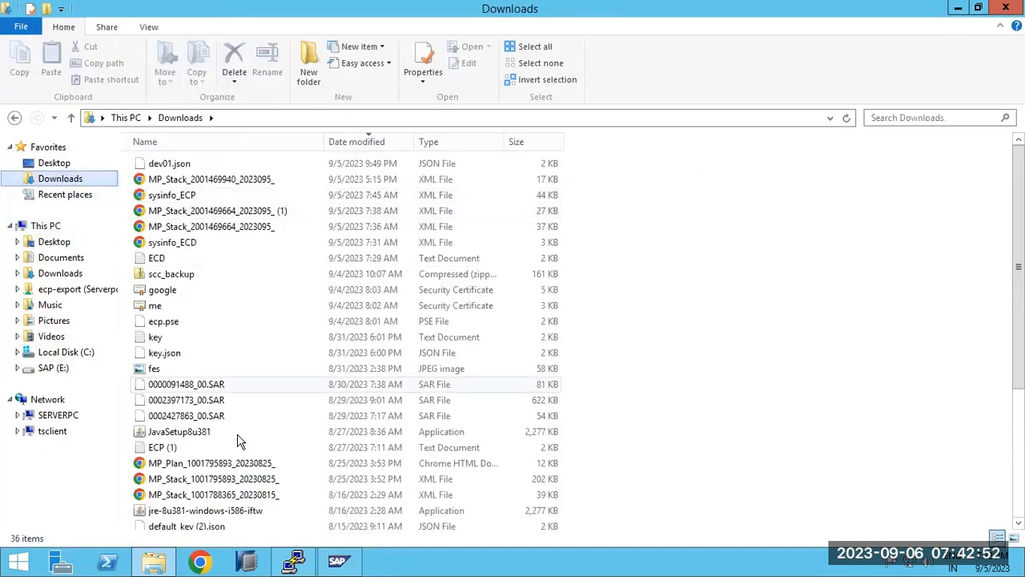
{"action": "left_click", "coordinate": [28, 399]}
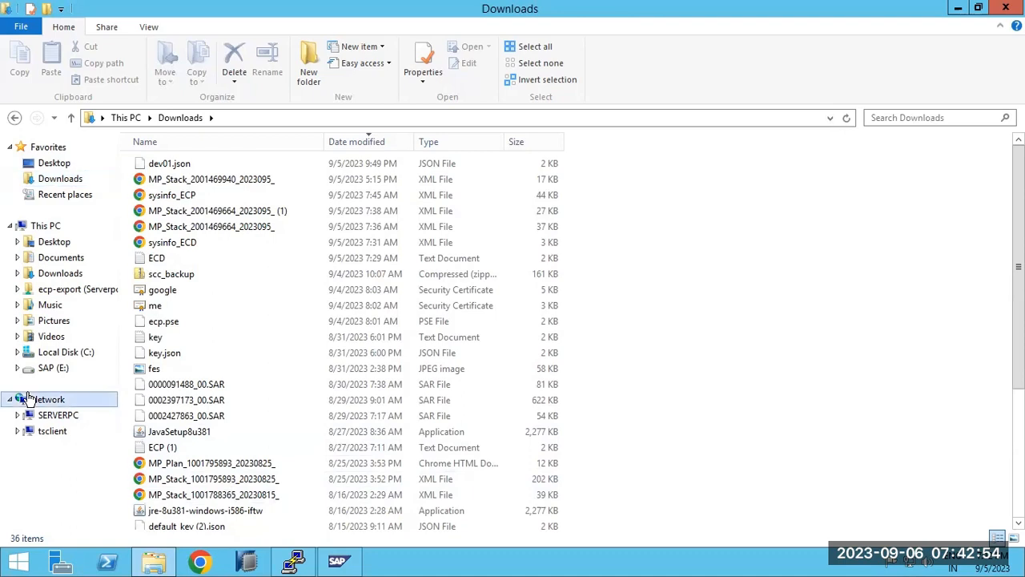
{"action": "left_click", "coordinate": [53, 227]}
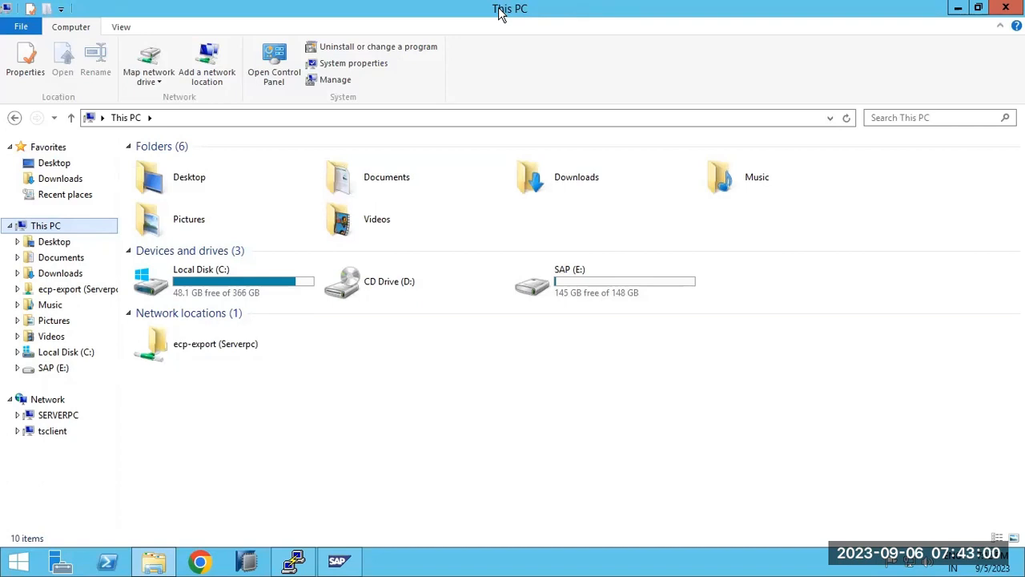
Step: Leave the remote session and open the local computer's Downloads folder in File Explorer
{"action": "mouse_move", "coordinate": [563, 8]}
{"action": "left_click", "coordinate": [679, 8]}
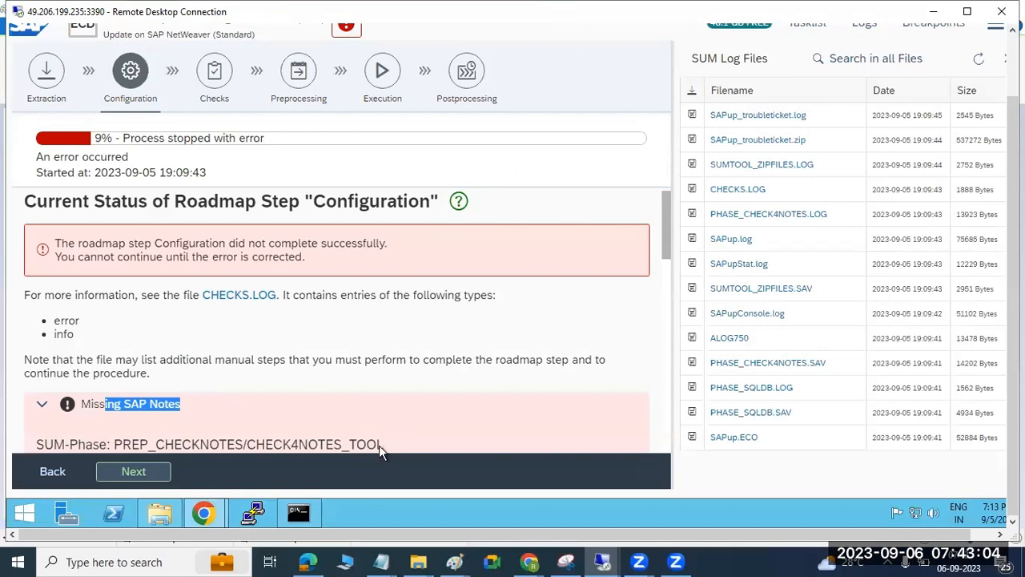
{"action": "mouse_move", "coordinate": [418, 562]}
{"action": "left_click", "coordinate": [351, 496]}
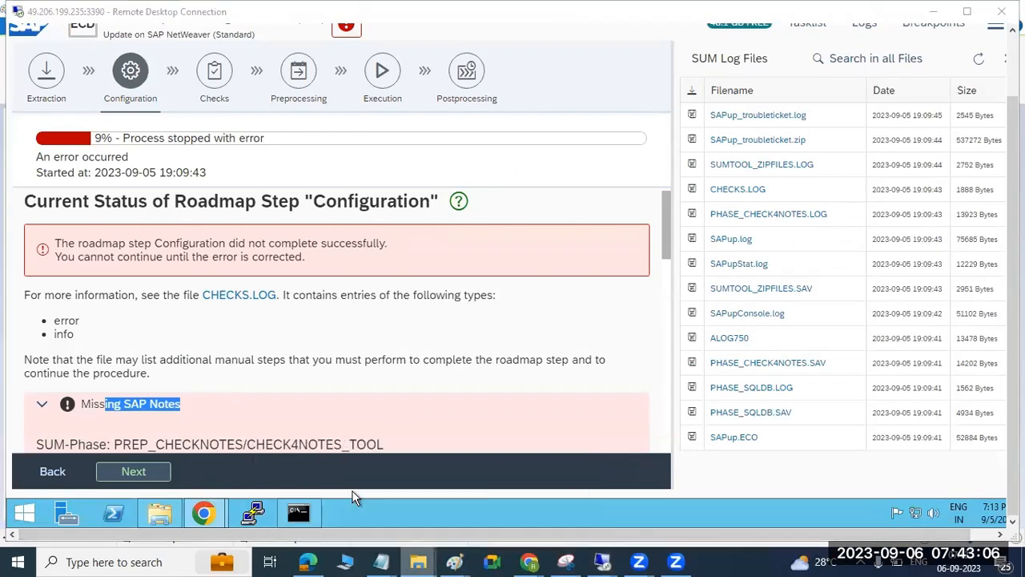
{"action": "left_click", "coordinate": [52, 381]}
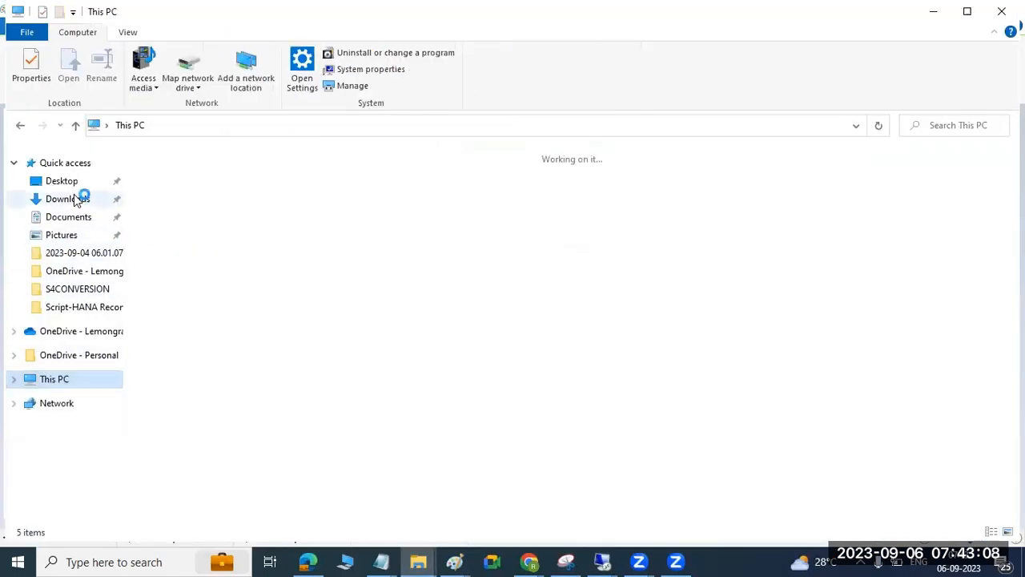
{"action": "left_click", "coordinate": [74, 199]}
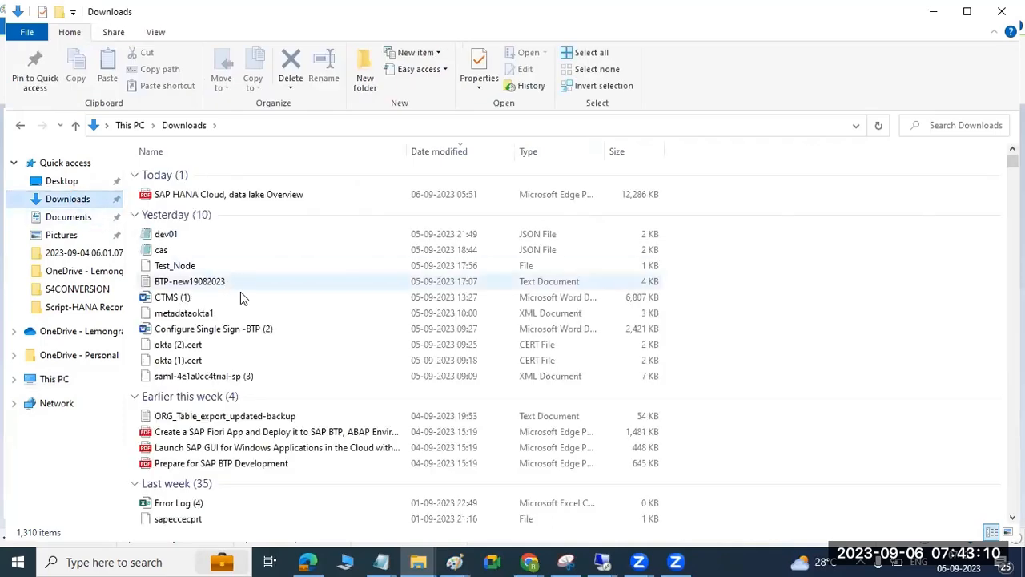
Step: Look through the files and folders in the local Downloads folder for saved SAP Notes
{"action": "scroll", "coordinate": [270, 377], "scroll_direction": "down", "scroll_amount": 14}
{"action": "scroll", "coordinate": [272, 387], "scroll_direction": "down", "scroll_amount": 20}
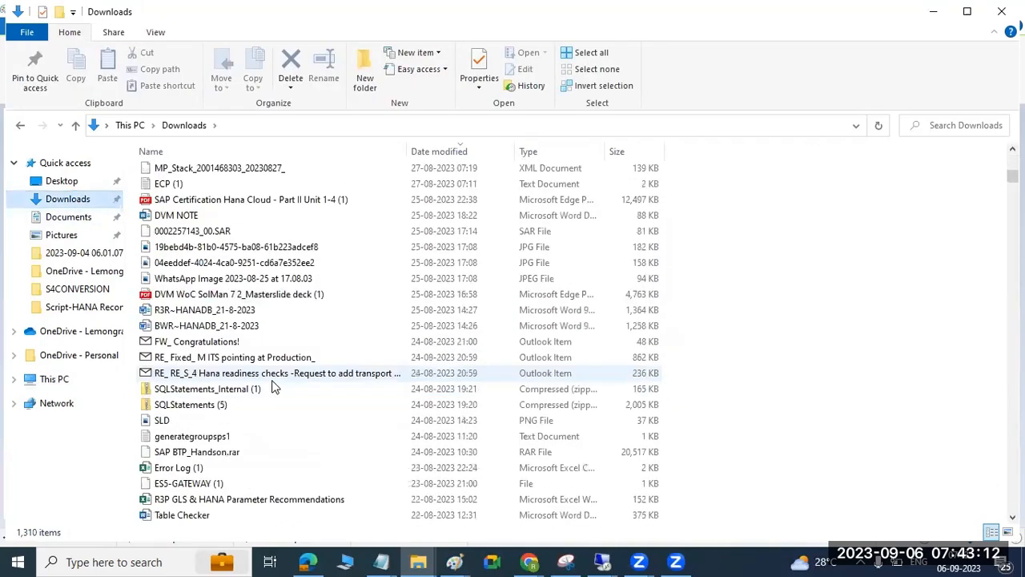
{"action": "scroll", "coordinate": [272, 387], "scroll_direction": "down", "scroll_amount": 12}
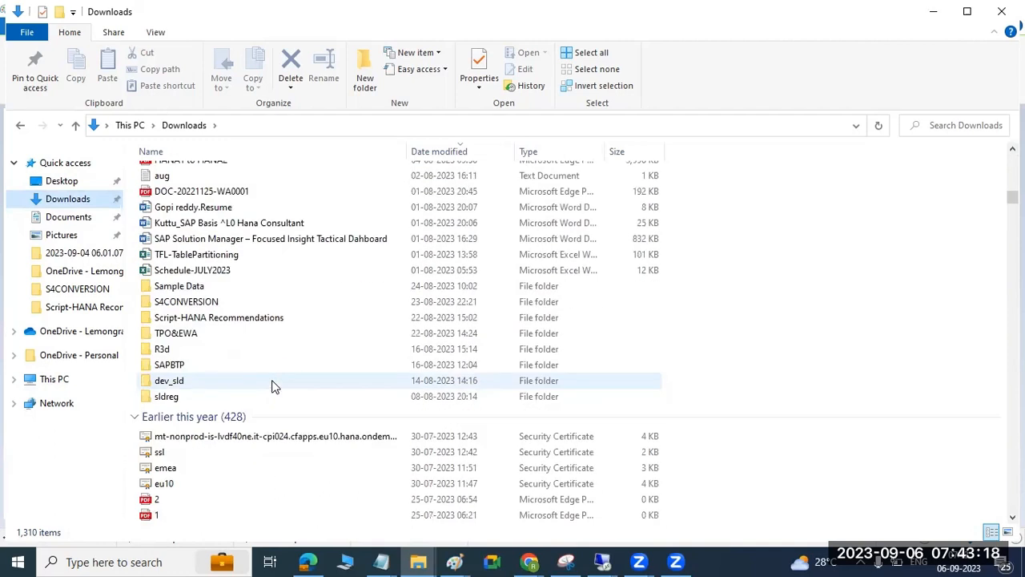
{"action": "scroll", "coordinate": [272, 387], "scroll_direction": "down", "scroll_amount": 13}
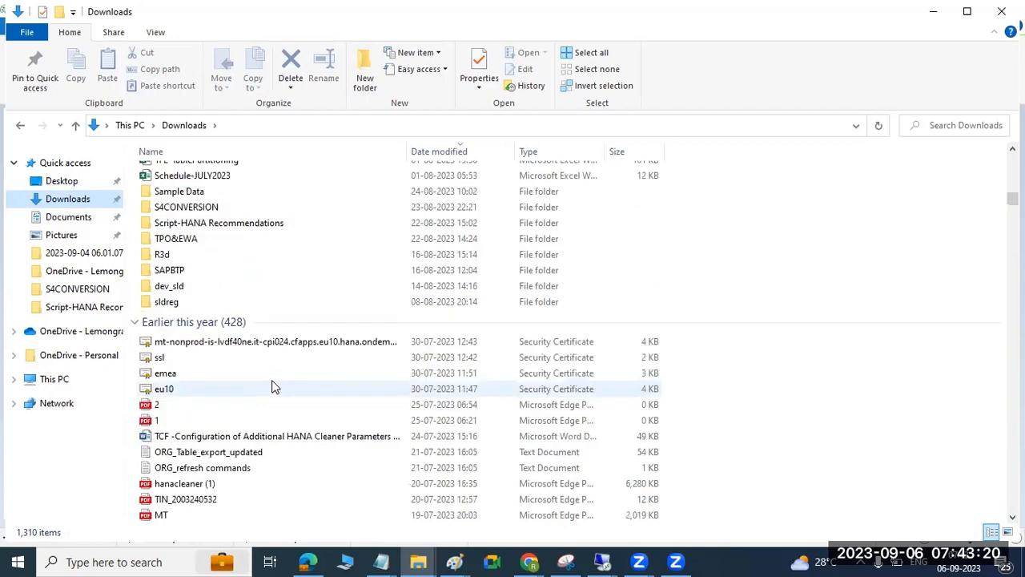
{"action": "scroll", "coordinate": [273, 387], "scroll_direction": "down", "scroll_amount": 20}
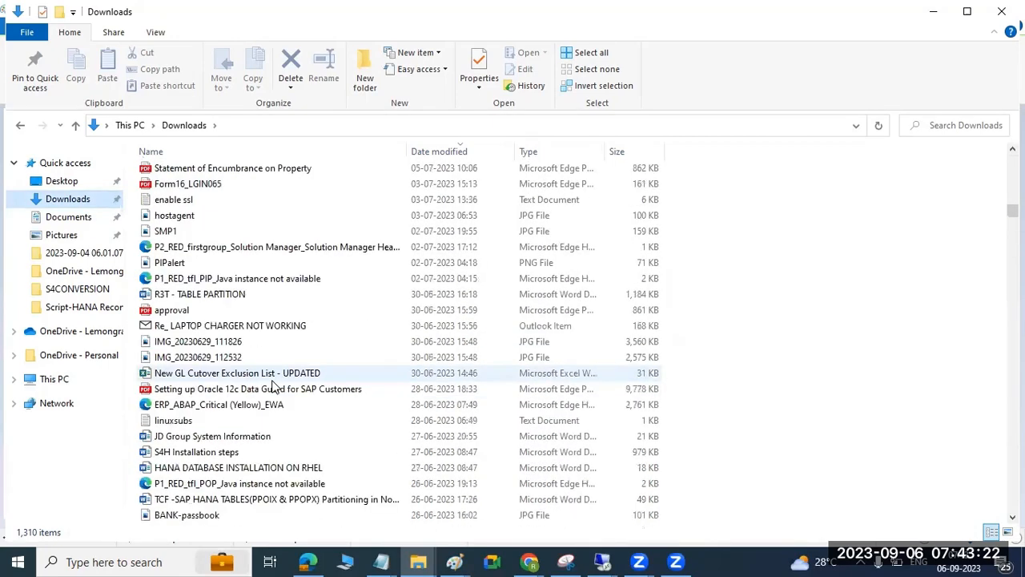
{"action": "scroll", "coordinate": [272, 387], "scroll_direction": "down", "scroll_amount": 9}
{"action": "scroll", "coordinate": [273, 387], "scroll_direction": "down", "scroll_amount": 11}
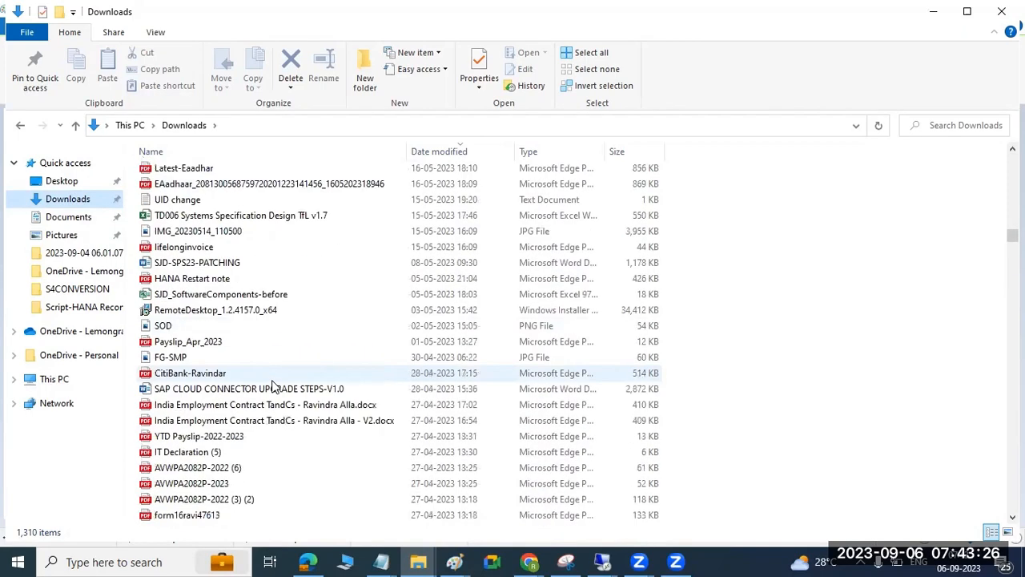
{"action": "scroll", "coordinate": [272, 387], "scroll_direction": "down", "scroll_amount": 10}
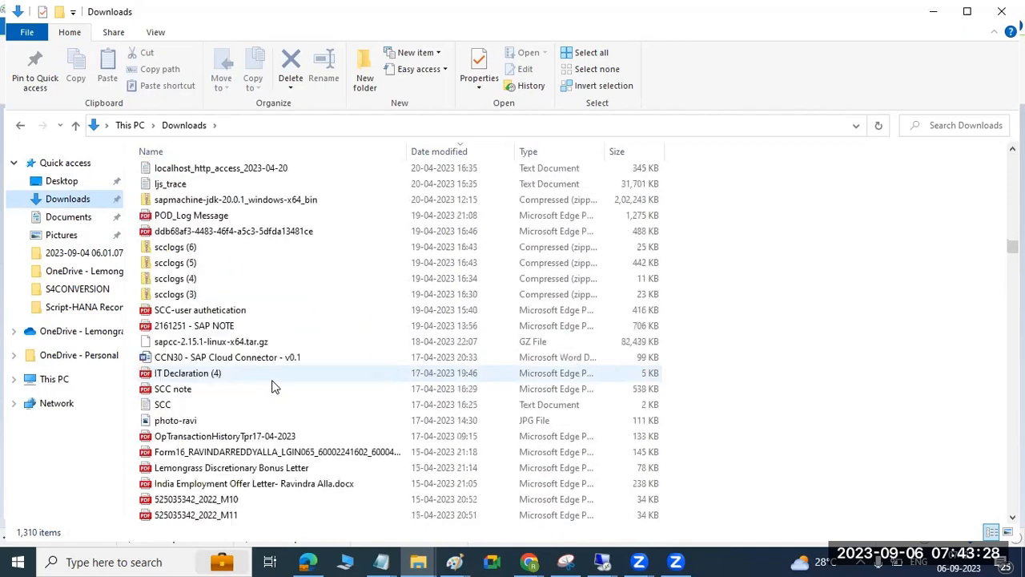
{"action": "scroll", "coordinate": [272, 387], "scroll_direction": "down", "scroll_amount": 15}
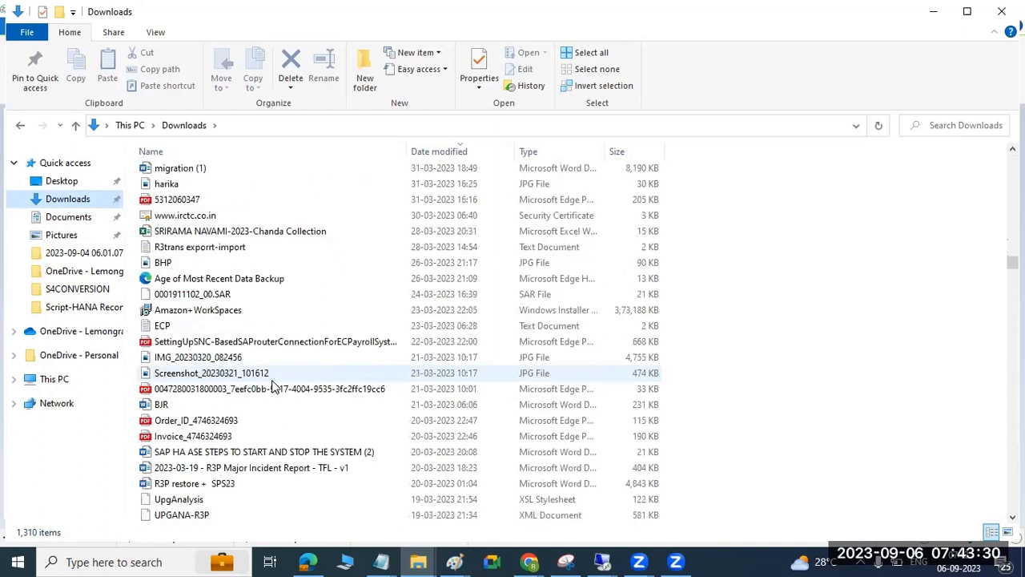
{"action": "scroll", "coordinate": [273, 387], "scroll_direction": "down", "scroll_amount": 6}
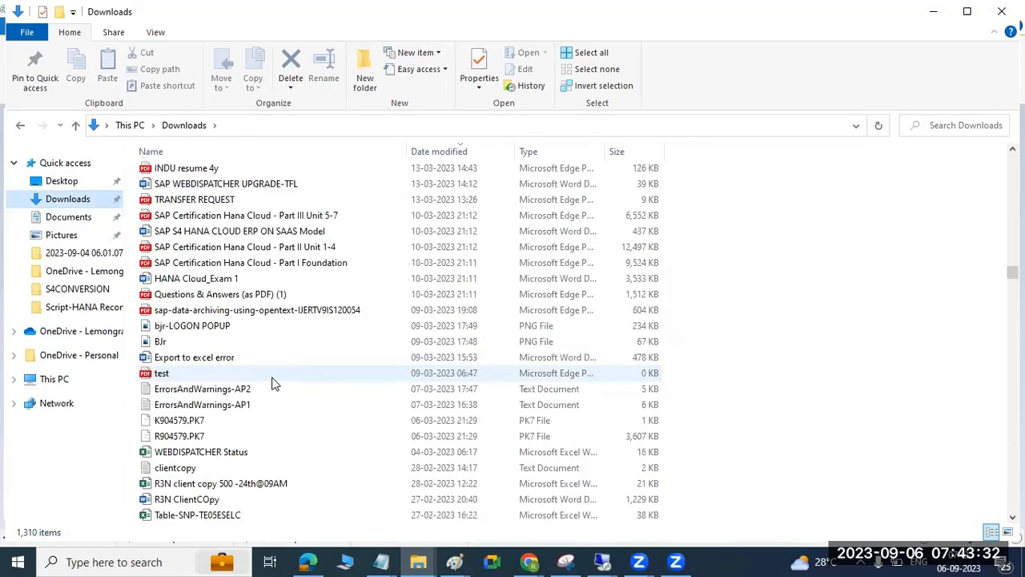
{"action": "mouse_move", "coordinate": [603, 562]}
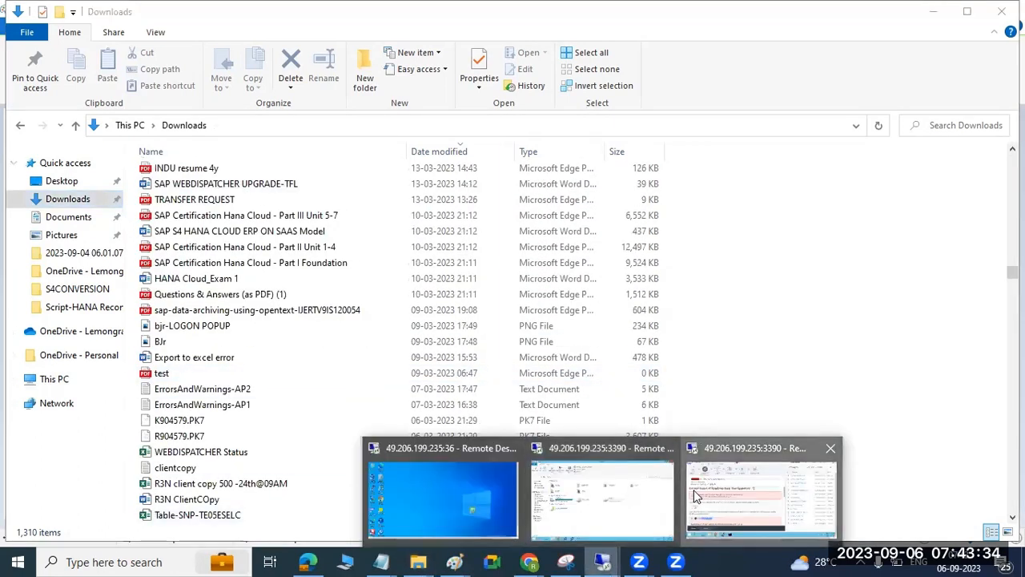
{"action": "left_click", "coordinate": [696, 497]}
{"action": "scroll", "coordinate": [113, 405], "scroll_direction": "down", "scroll_amount": 3}
{"action": "left_click_drag", "start_coordinate": [52, 322], "coordinate": [132, 332]}
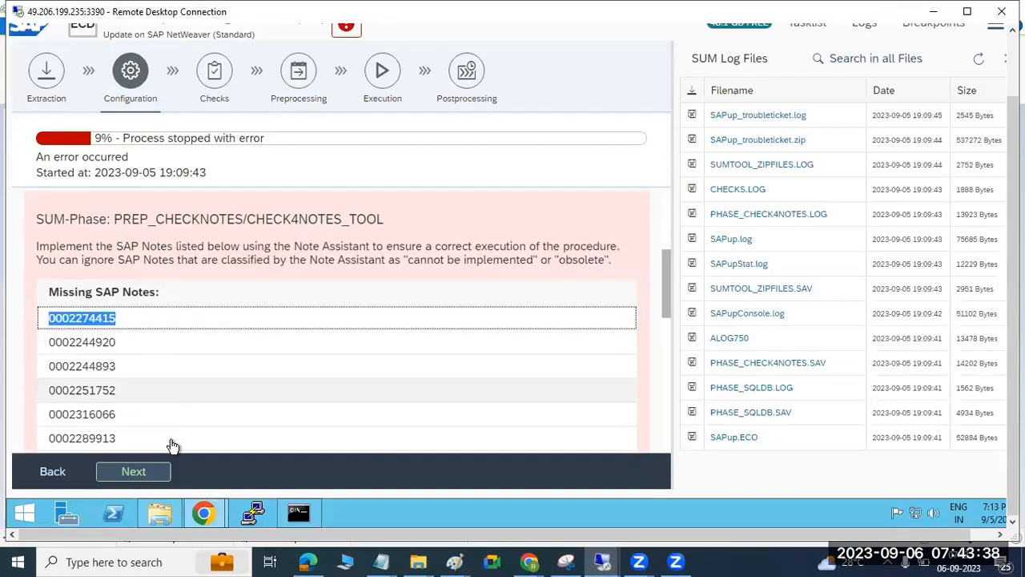
{"action": "left_click", "coordinate": [418, 561]}
{"action": "left_click", "coordinate": [327, 498]}
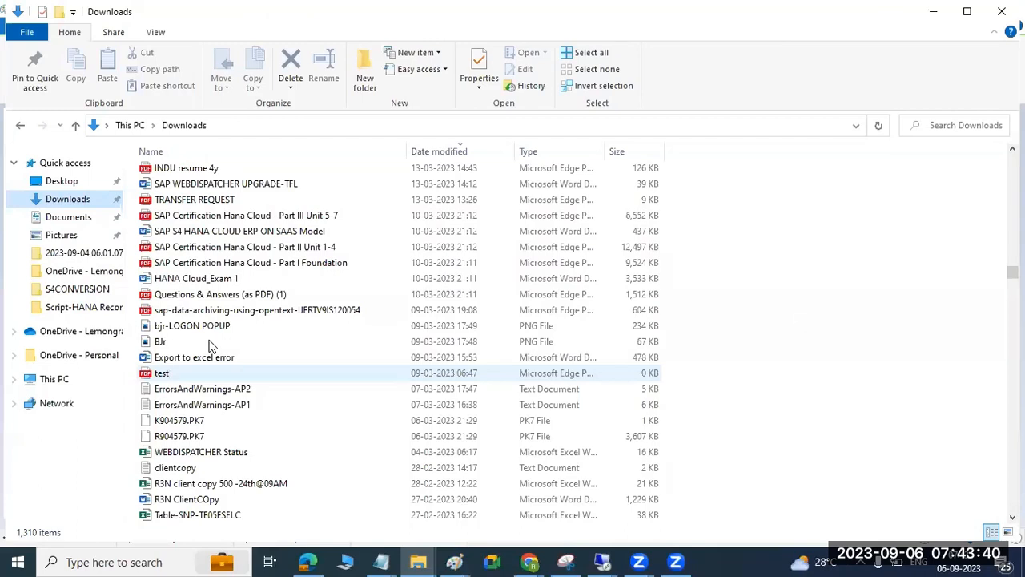
{"action": "left_click", "coordinate": [931, 128]}
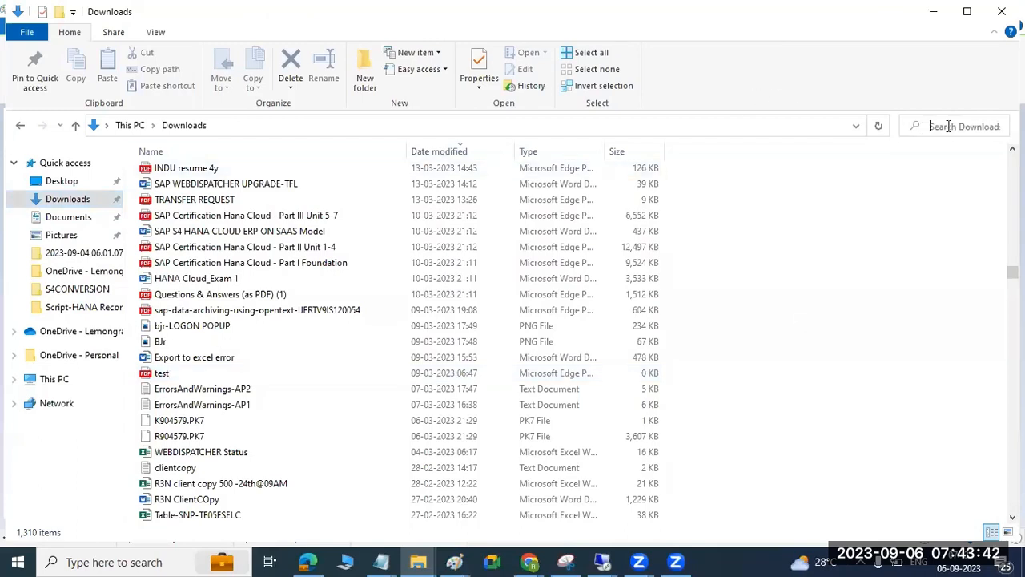
{"action": "type", "text": "74415"}
{"action": "type", "text": "00022"}
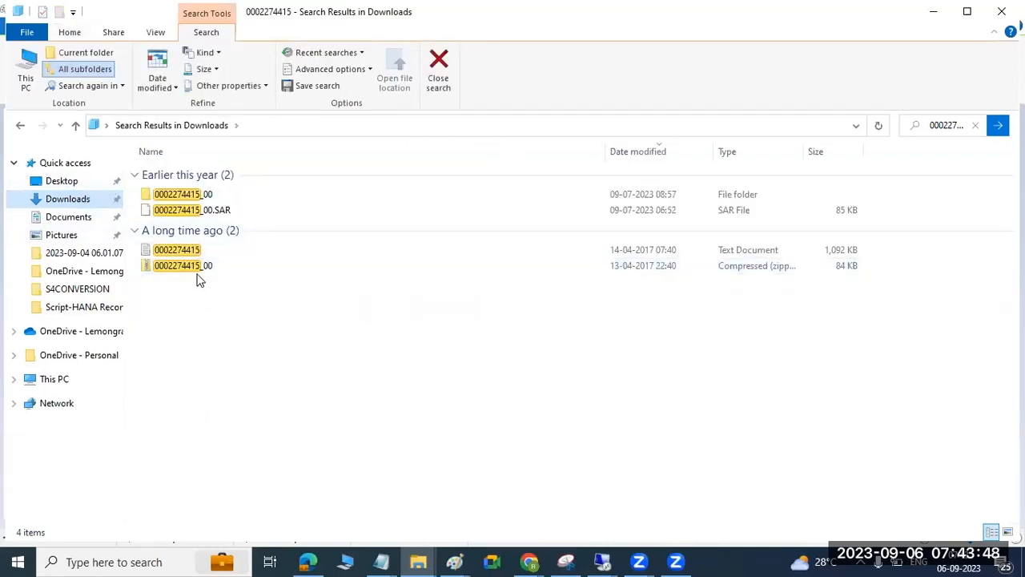
{"action": "left_click", "coordinate": [178, 196]}
{"action": "right_click", "coordinate": [178, 198]}
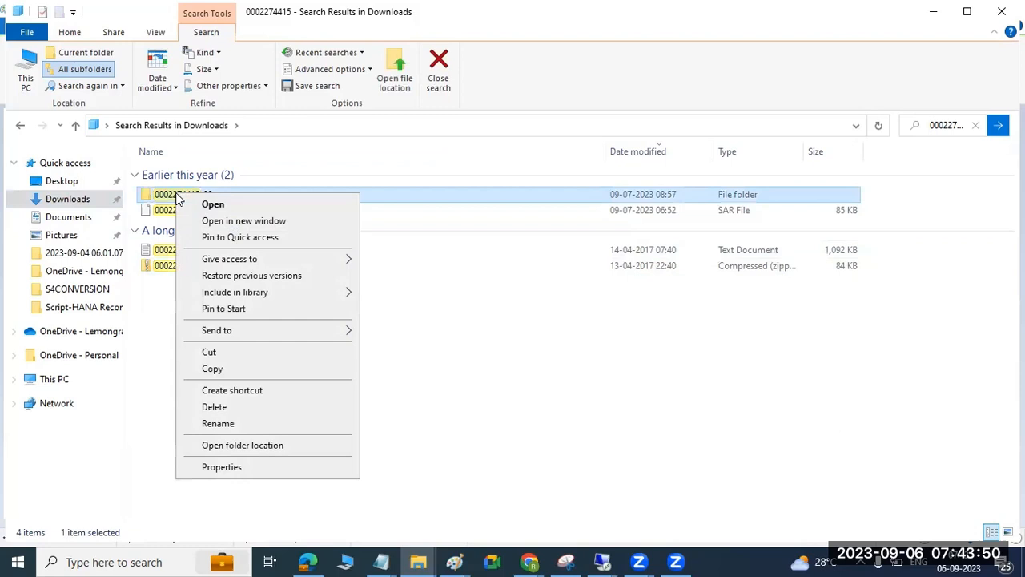
{"action": "left_click", "coordinate": [252, 446]}
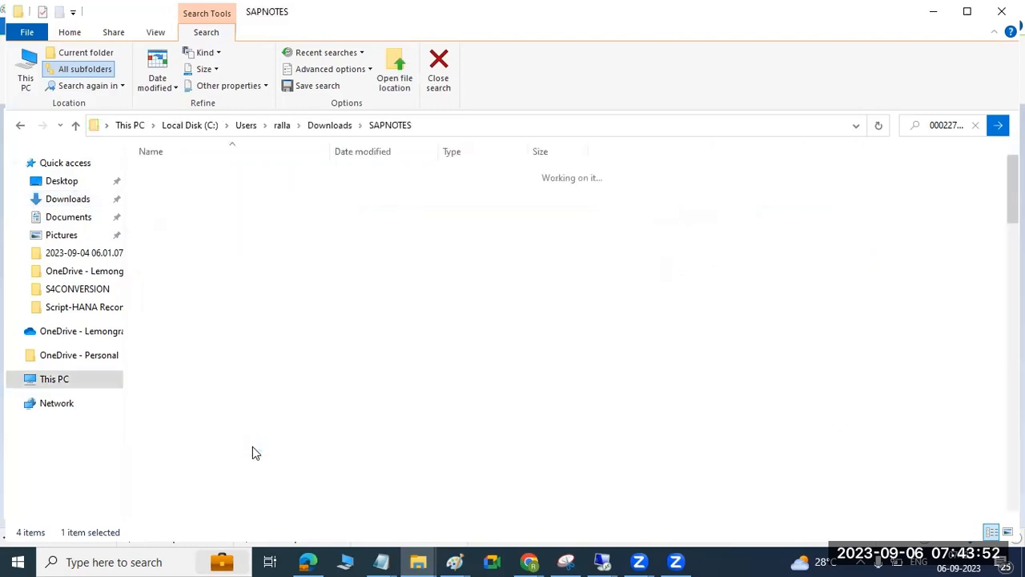
{"action": "left_click", "coordinate": [330, 127]}
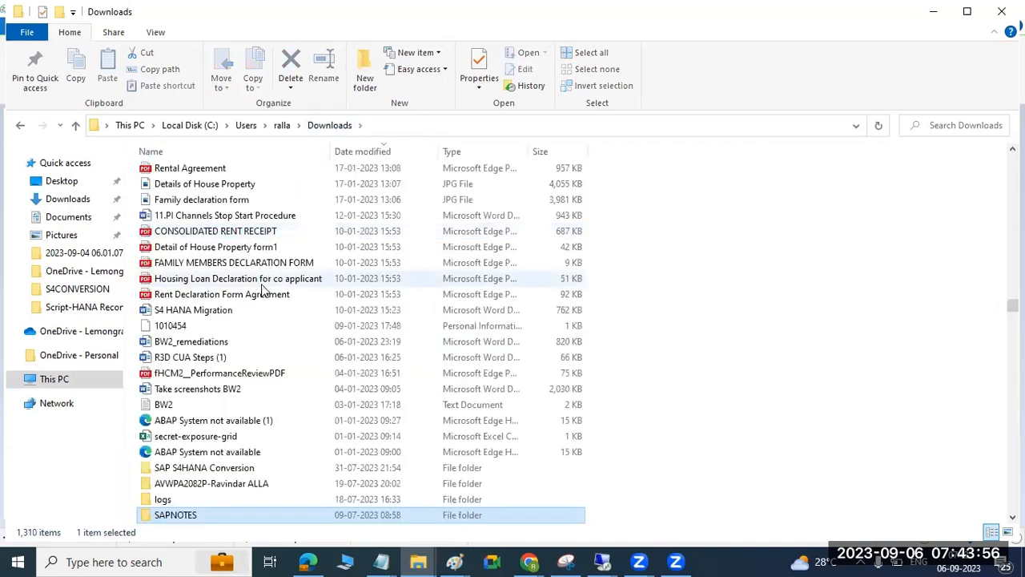
{"action": "right_click", "coordinate": [171, 514]}
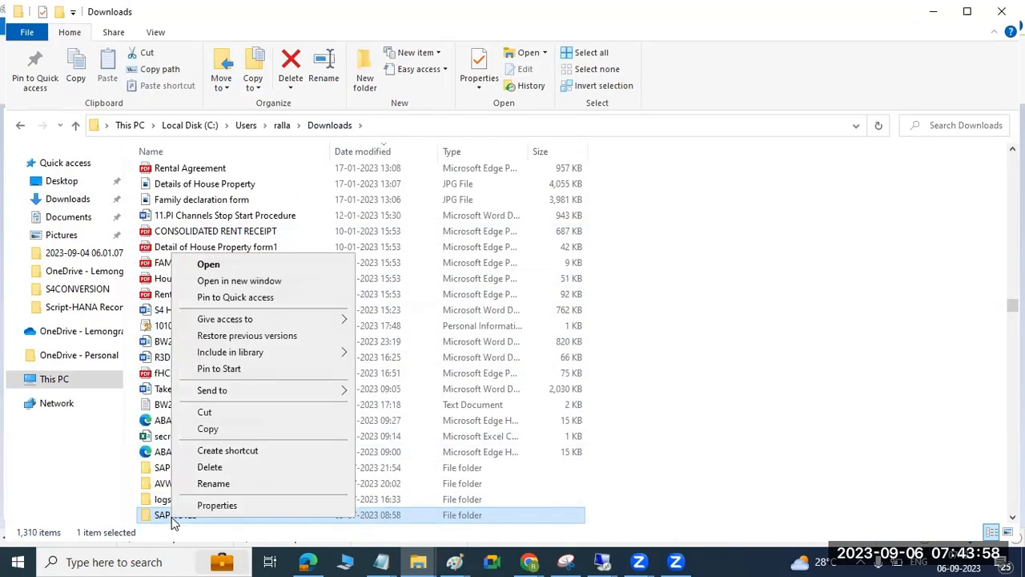
{"action": "left_click", "coordinate": [211, 432]}
Step: Switch to the other server's Remote Desktop session and paste the SAPNOTES folder into SAPSOFTWARES\SNOTES on drive SAP (E:)
{"action": "left_click", "coordinate": [603, 562]}
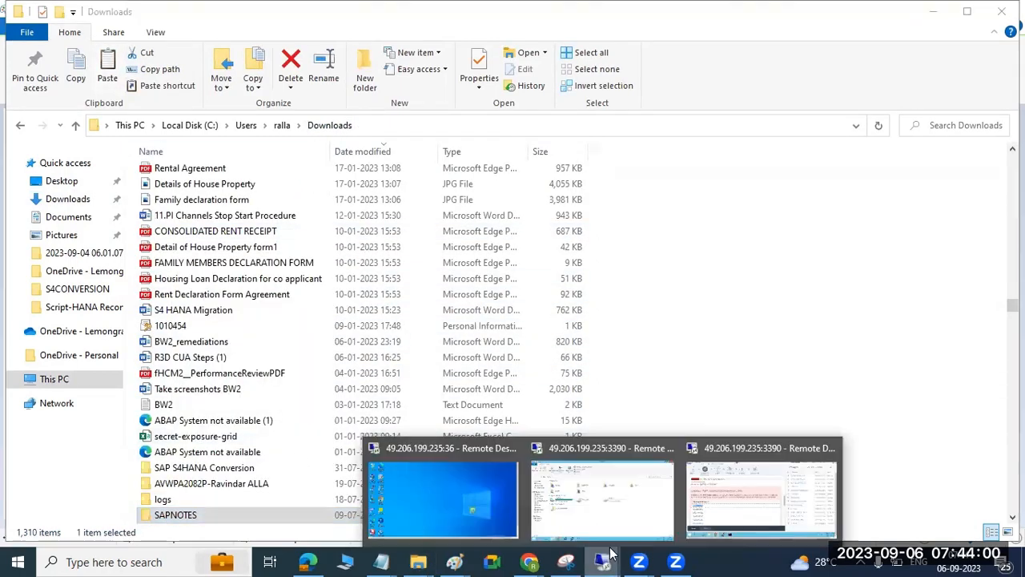
{"action": "left_click", "coordinate": [623, 493]}
{"action": "double_click", "coordinate": [601, 273]}
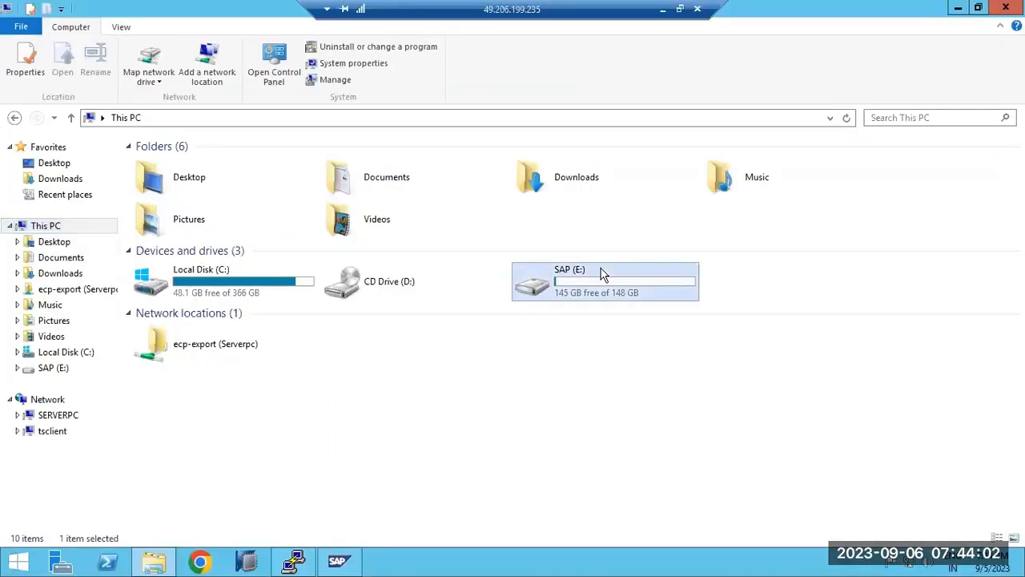
{"action": "left_click", "coordinate": [204, 162]}
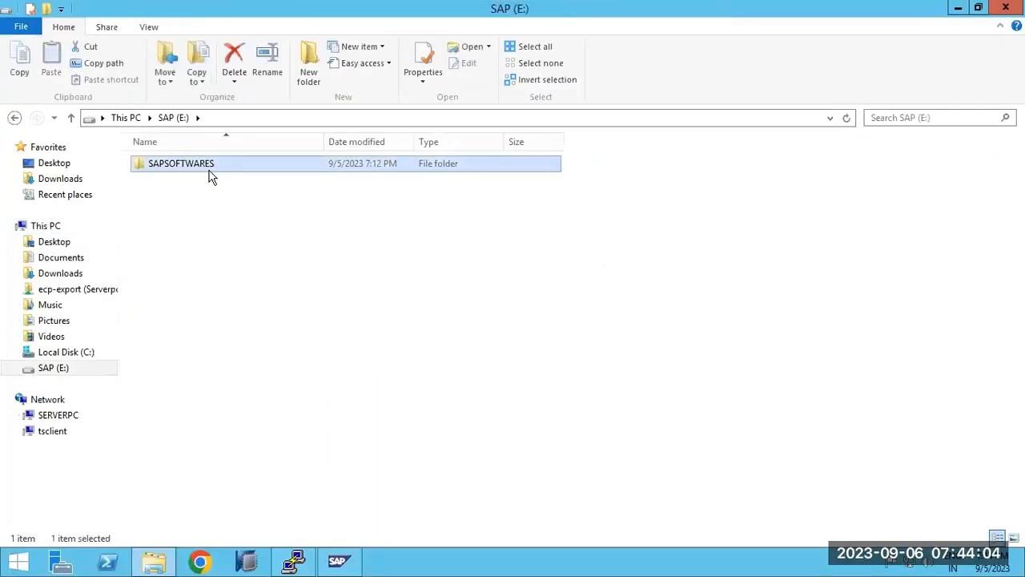
{"action": "double_click", "coordinate": [209, 168]}
{"action": "double_click", "coordinate": [163, 244]}
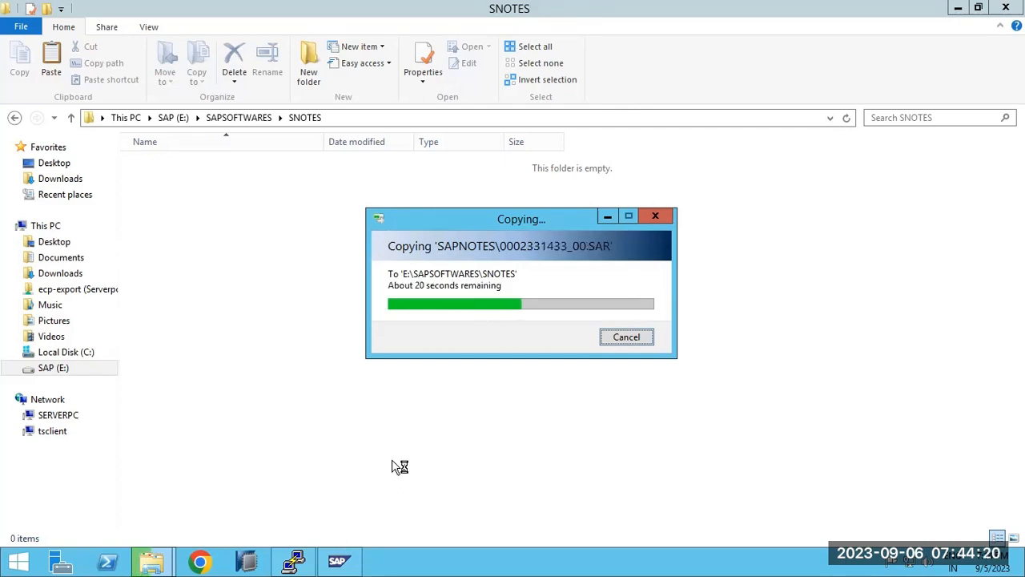
{"action": "mouse_move", "coordinate": [553, 13]}
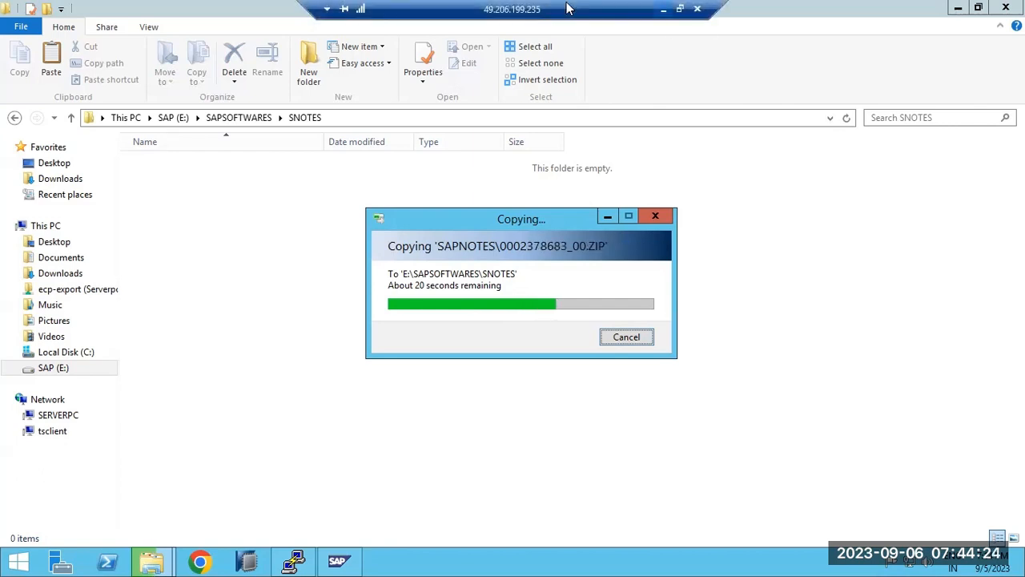
{"action": "left_click", "coordinate": [663, 9]}
{"action": "mouse_move", "coordinate": [602, 562]}
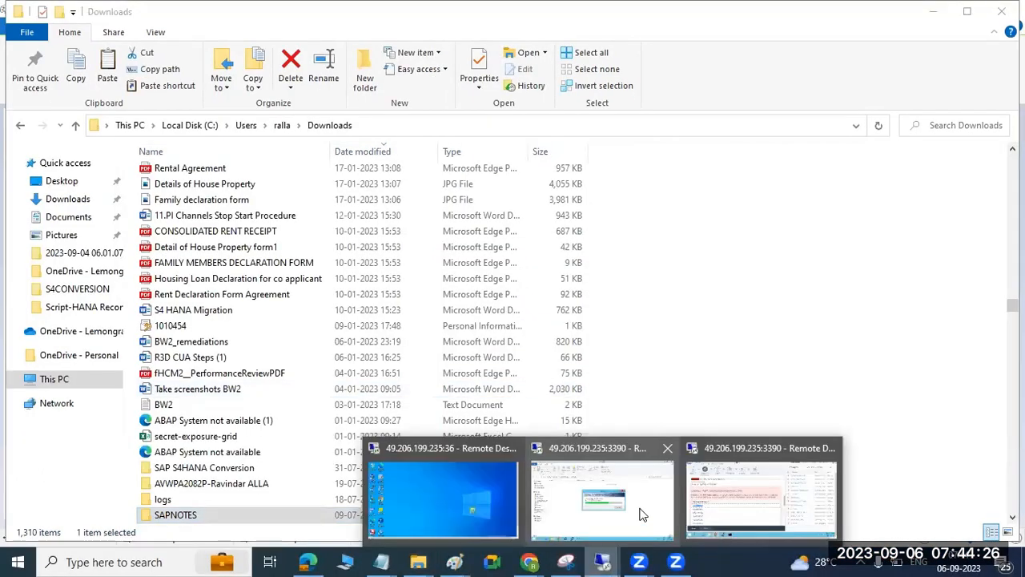
{"action": "left_click", "coordinate": [720, 496]}
{"action": "left_click_drag", "start_coordinate": [46, 292], "coordinate": [132, 395]}
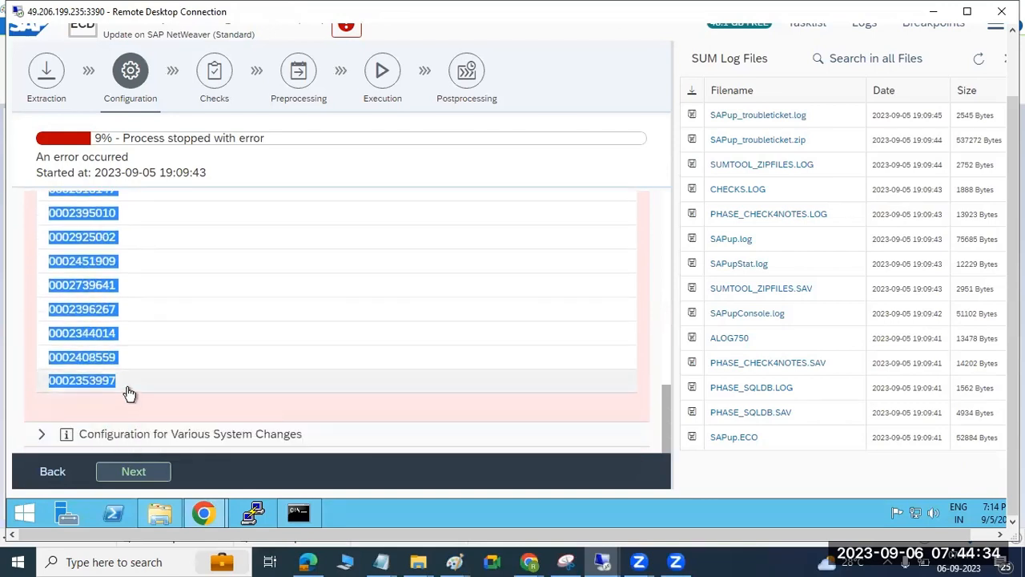
{"action": "left_click_drag", "start_coordinate": [131, 394], "coordinate": [132, 398]}
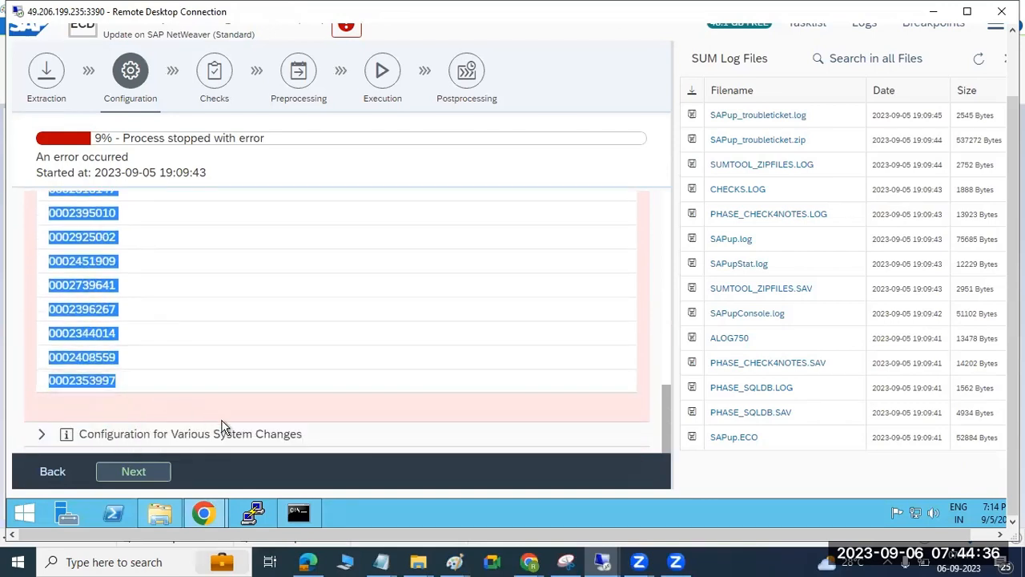
{"action": "left_click", "coordinate": [528, 549]}
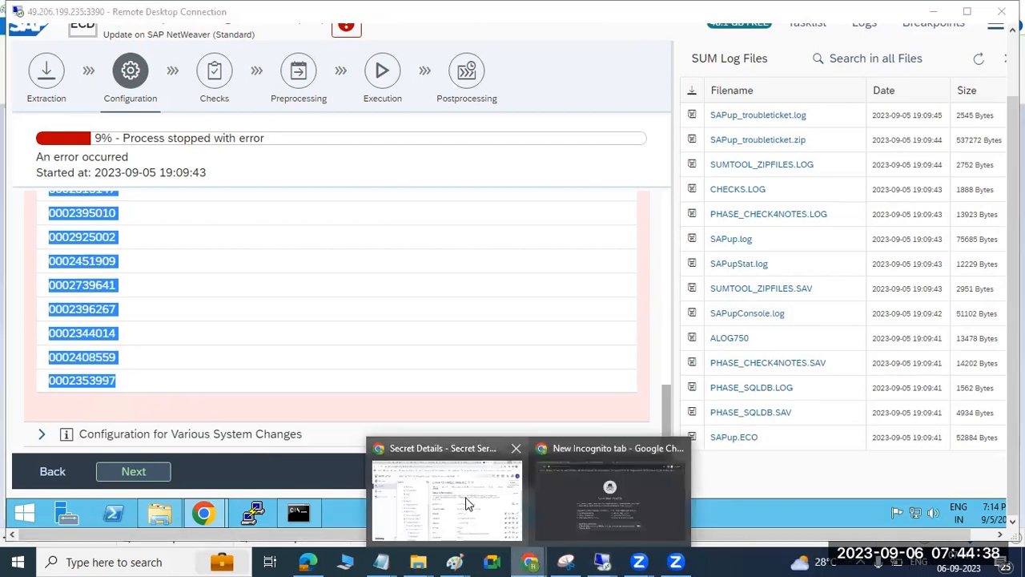